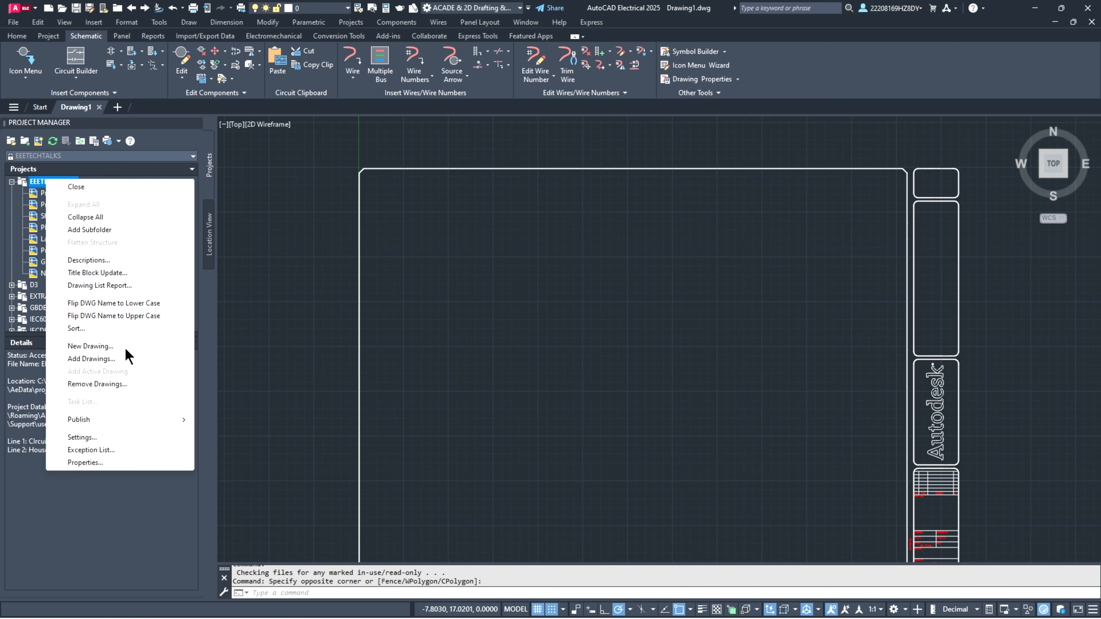
Step: Start a new drawing in the EEETECHTALKS project, naming it Class-10 and choosing the ACAD_ELECTRICAL template
{"action": "left_click", "coordinate": [124, 345]}
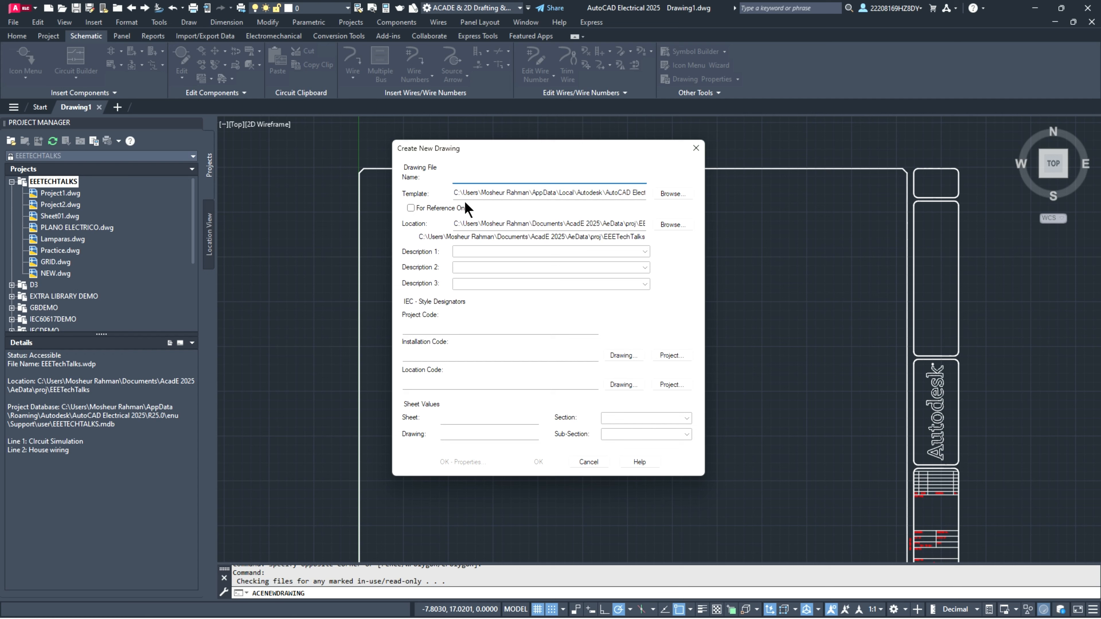
{"action": "type", "text": "Class-10"}
{"action": "left_click", "coordinate": [660, 194]}
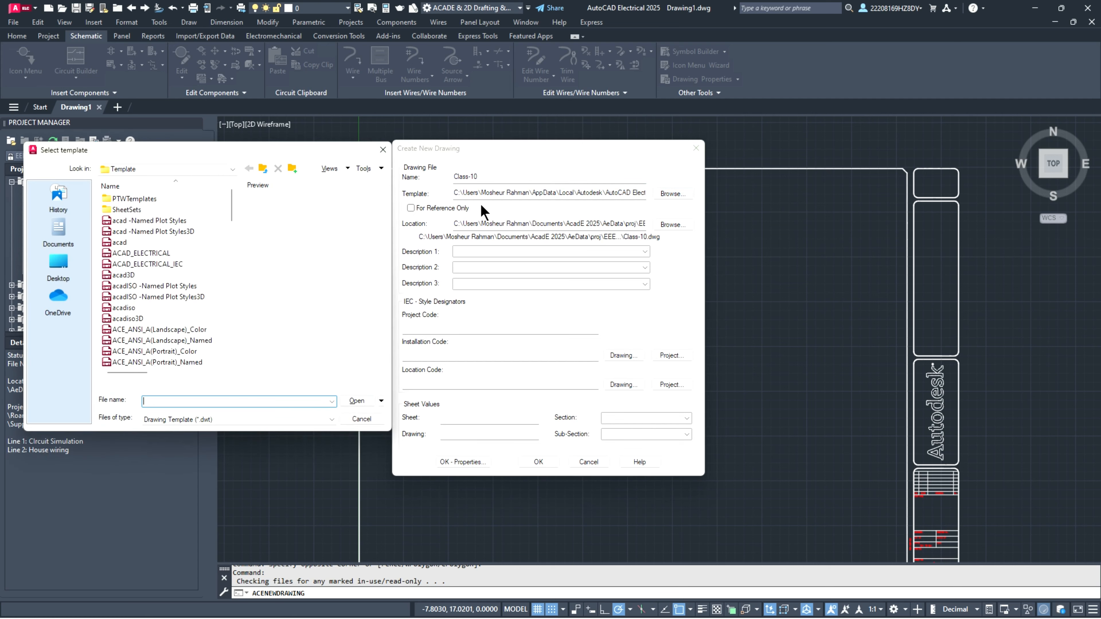
{"action": "left_click", "coordinate": [148, 252]}
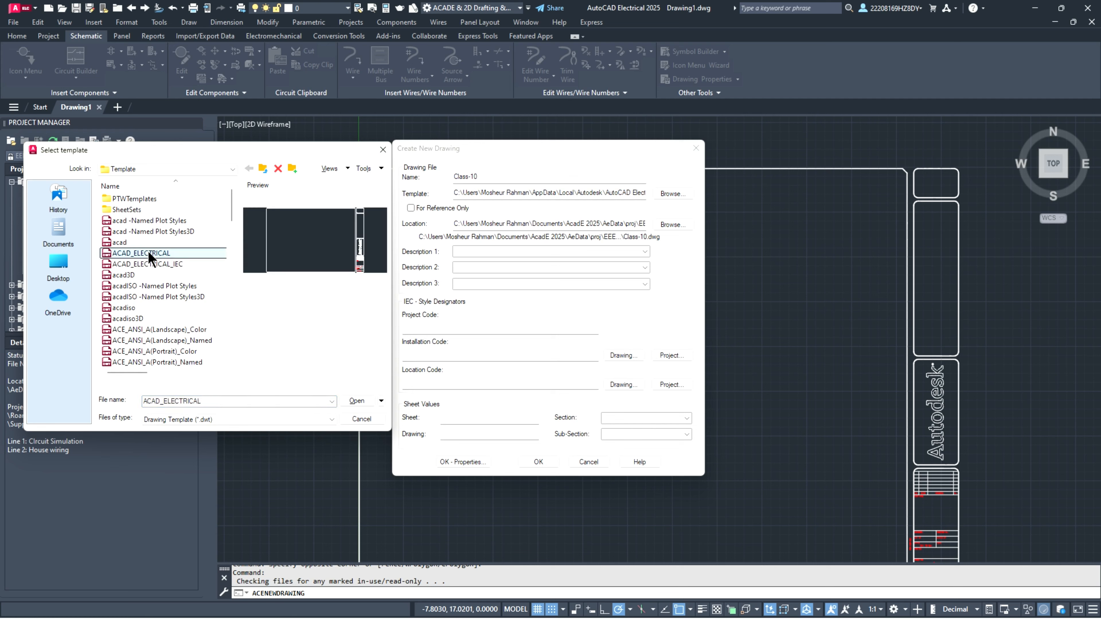
{"action": "left_click", "coordinate": [357, 401]}
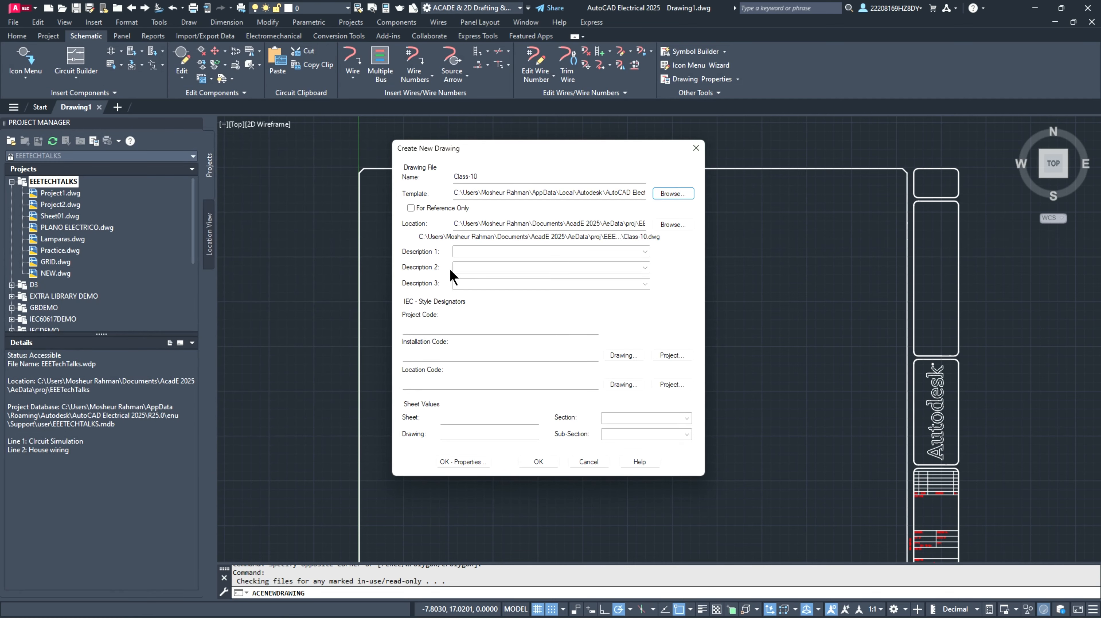
Step: Enter X-Y Grid Setup and X Zones Setup as the first two descriptions and create the drawing as Class -10
{"action": "left_click", "coordinate": [466, 252]}
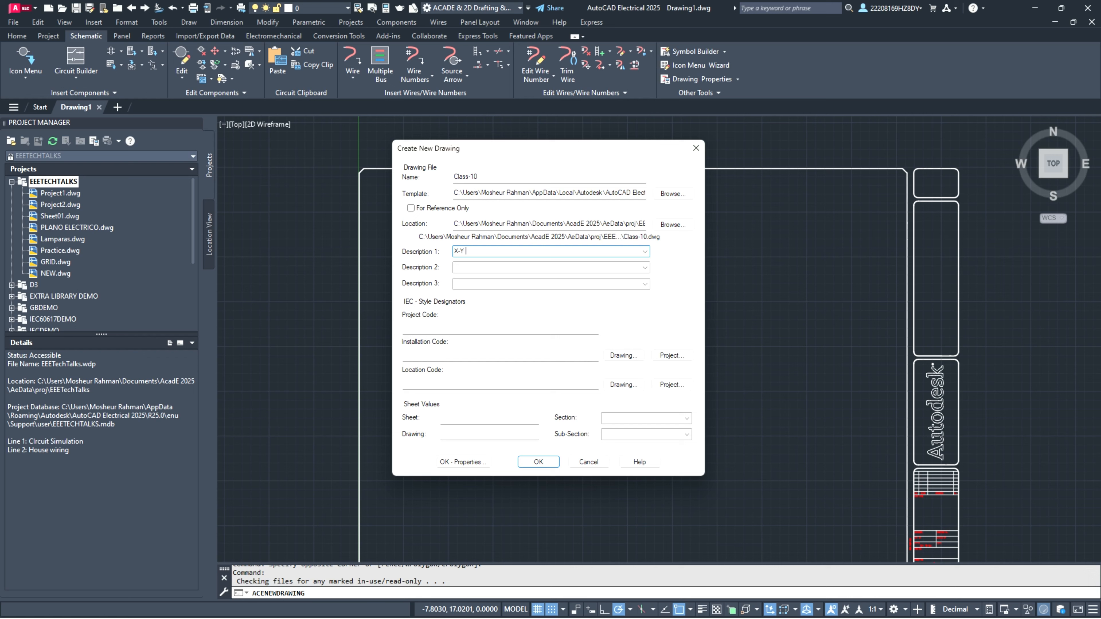
{"action": "left_click", "coordinate": [480, 268]}
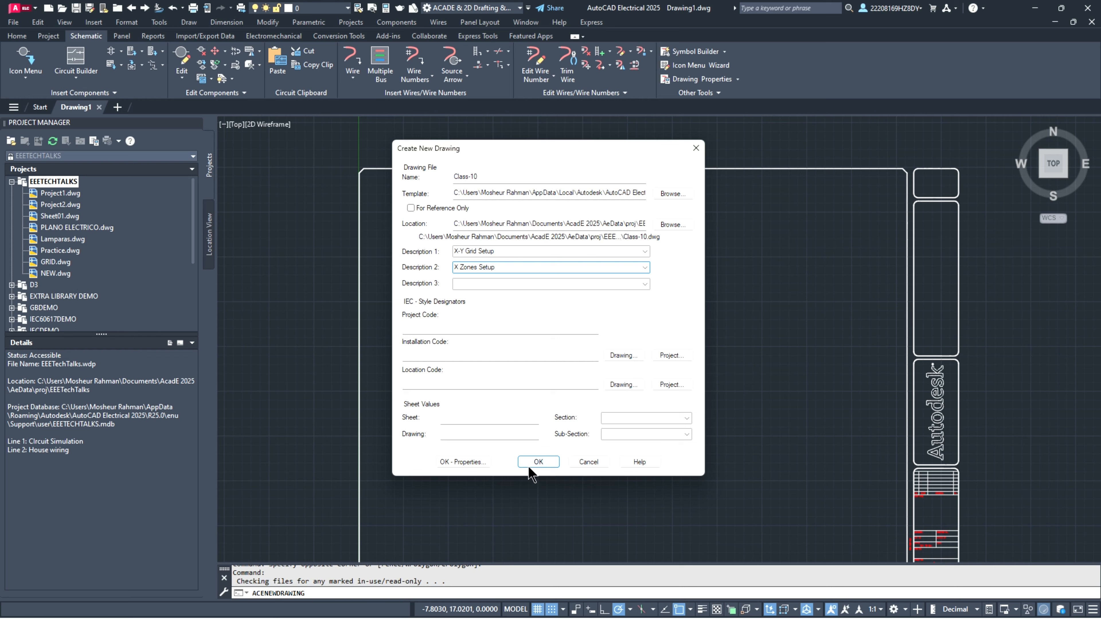
{"action": "left_click", "coordinate": [540, 462]}
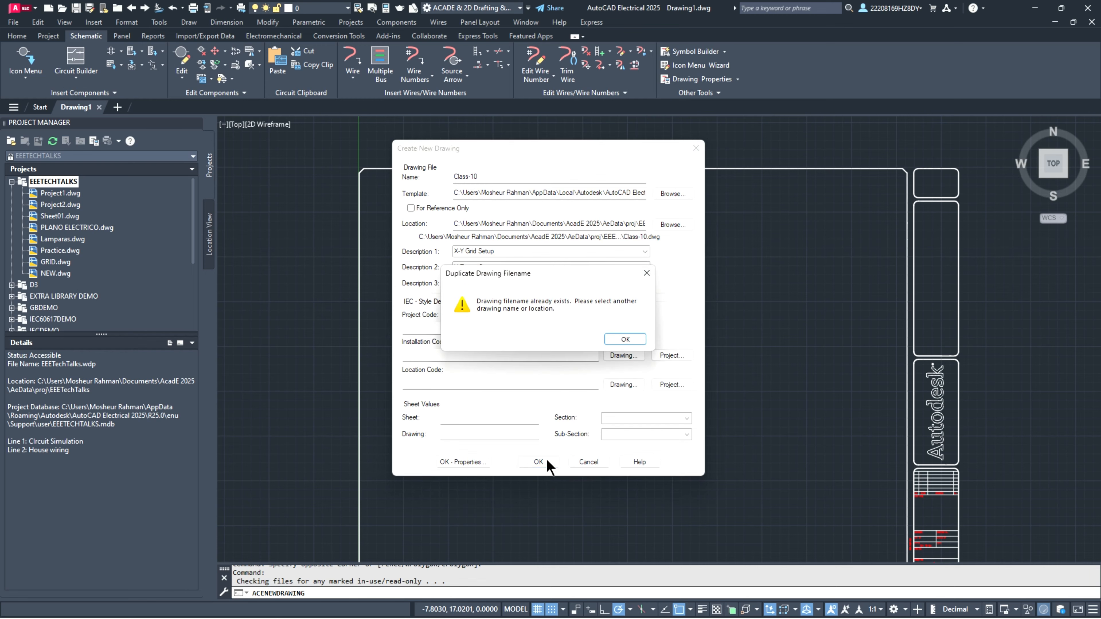
{"action": "key", "text": "Return"}
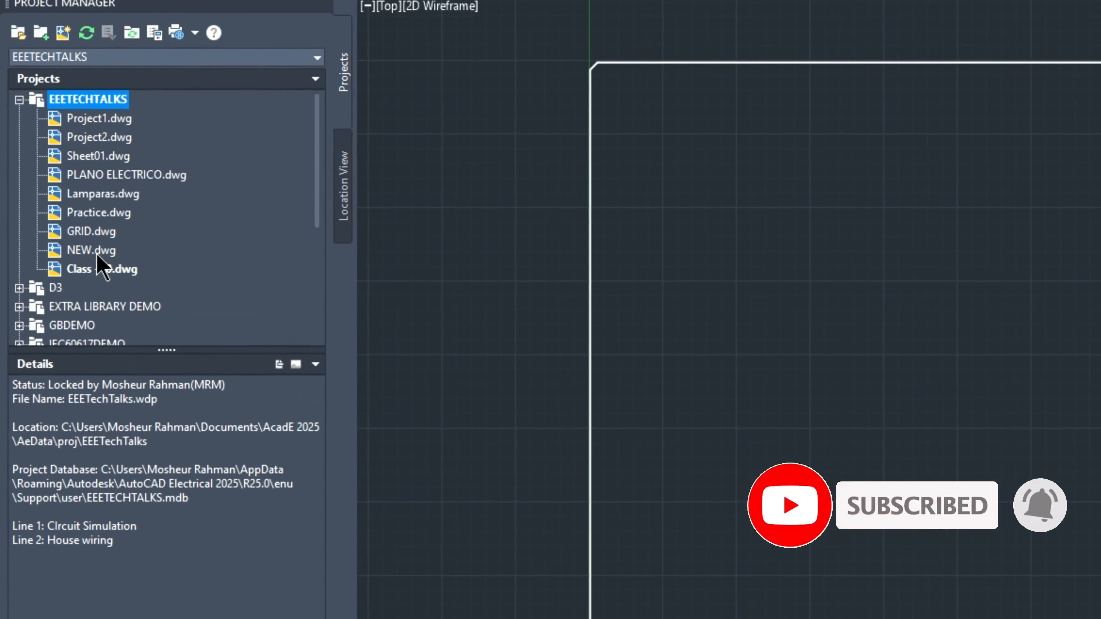
Step: Open the drawing properties of Class -10.dwg from the project's drawing list
{"action": "left_click", "coordinate": [59, 284]}
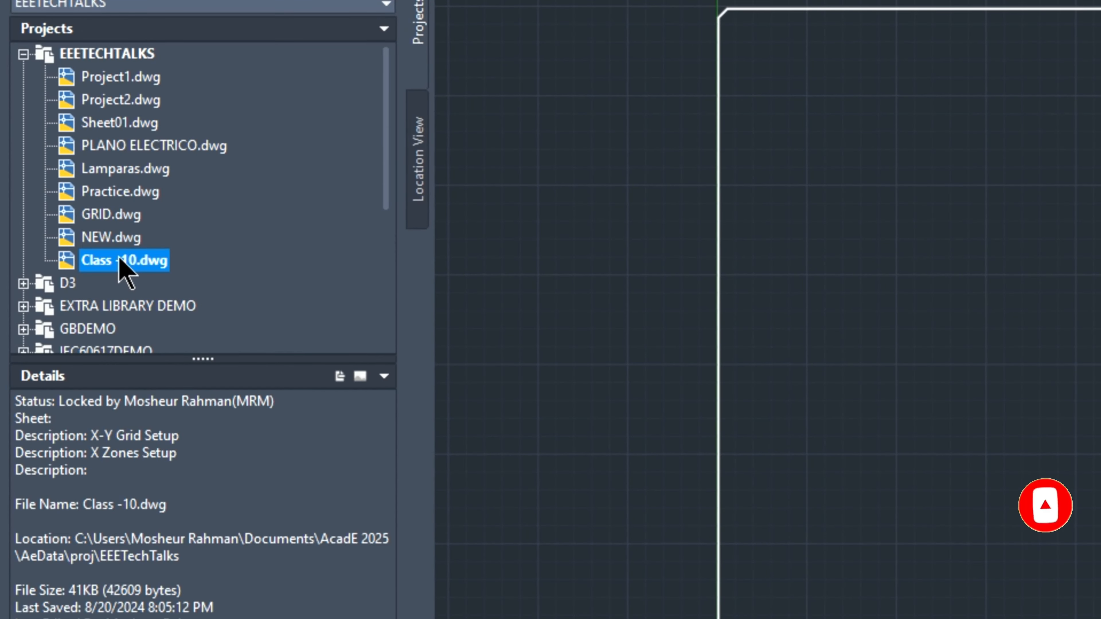
{"action": "right_click", "coordinate": [120, 260]}
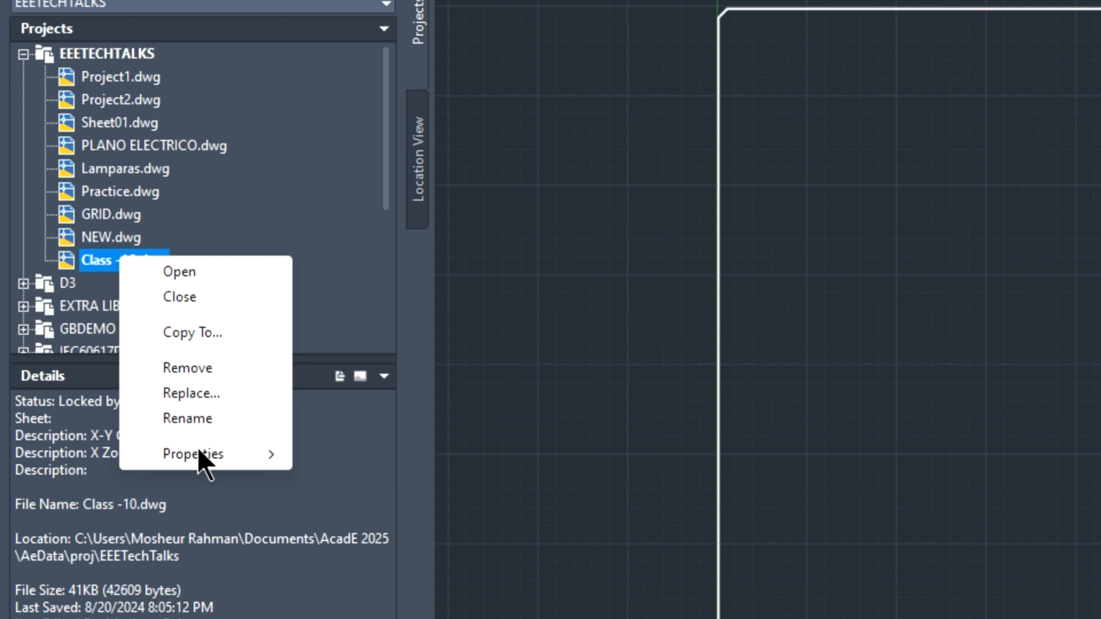
{"action": "mouse_move", "coordinate": [199, 453]}
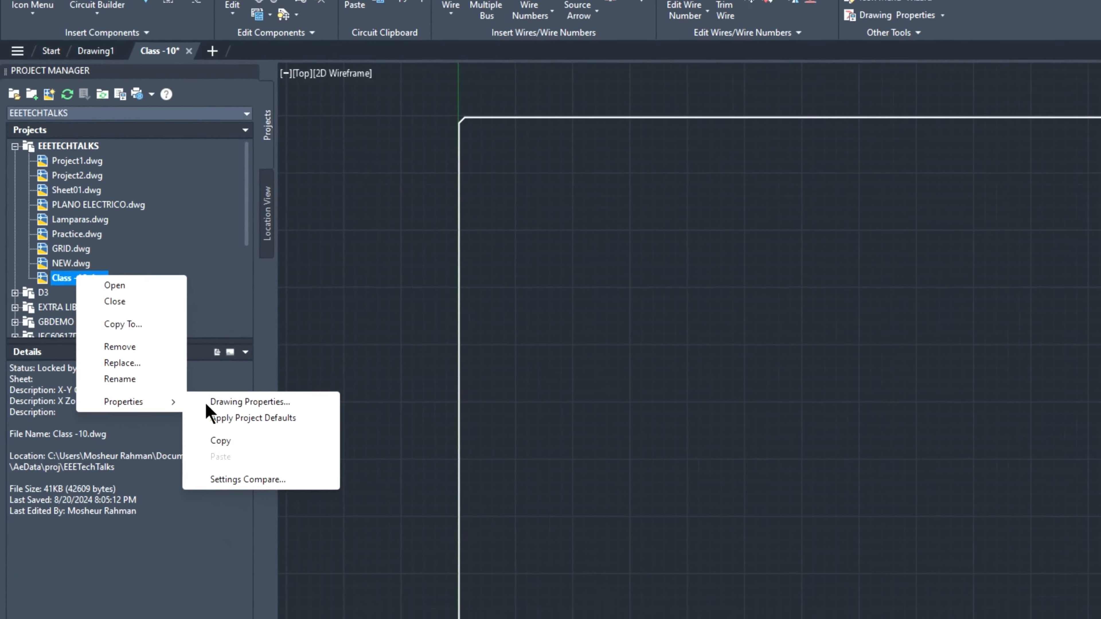
{"action": "left_click", "coordinate": [208, 403]}
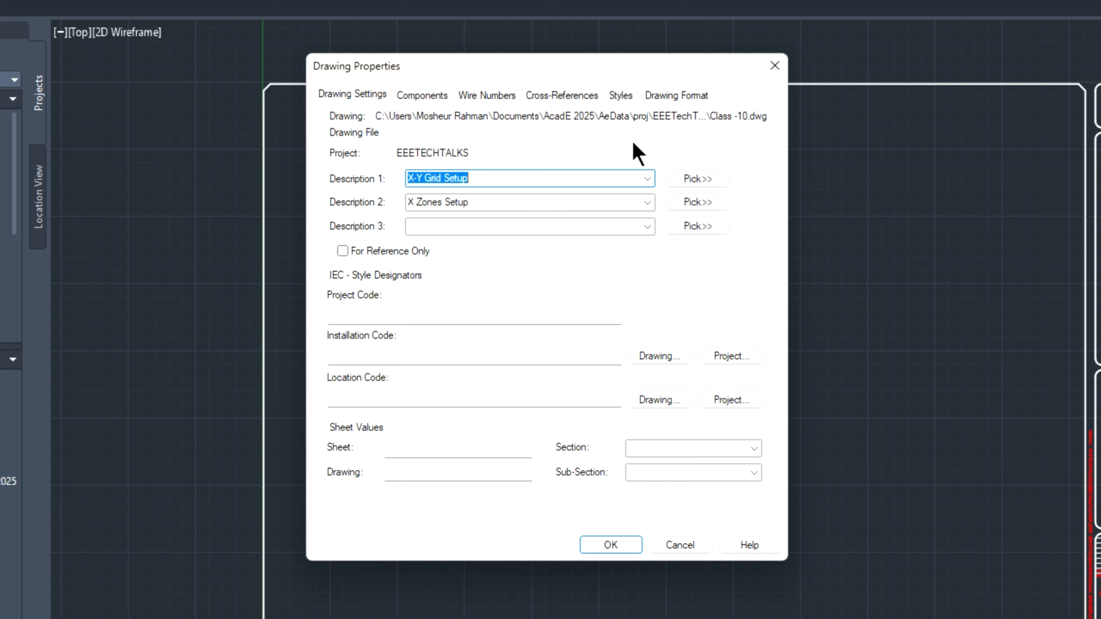
Step: Review the drawing's component tag, wire number and cross-reference format settings
{"action": "left_click", "coordinate": [416, 95]}
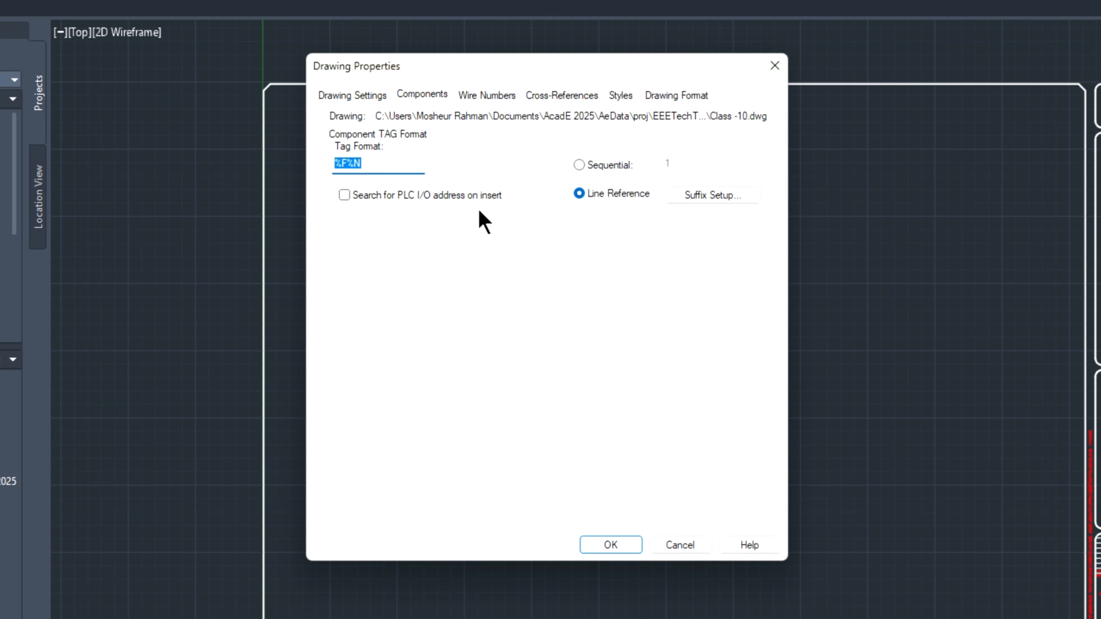
{"action": "left_click", "coordinate": [485, 101]}
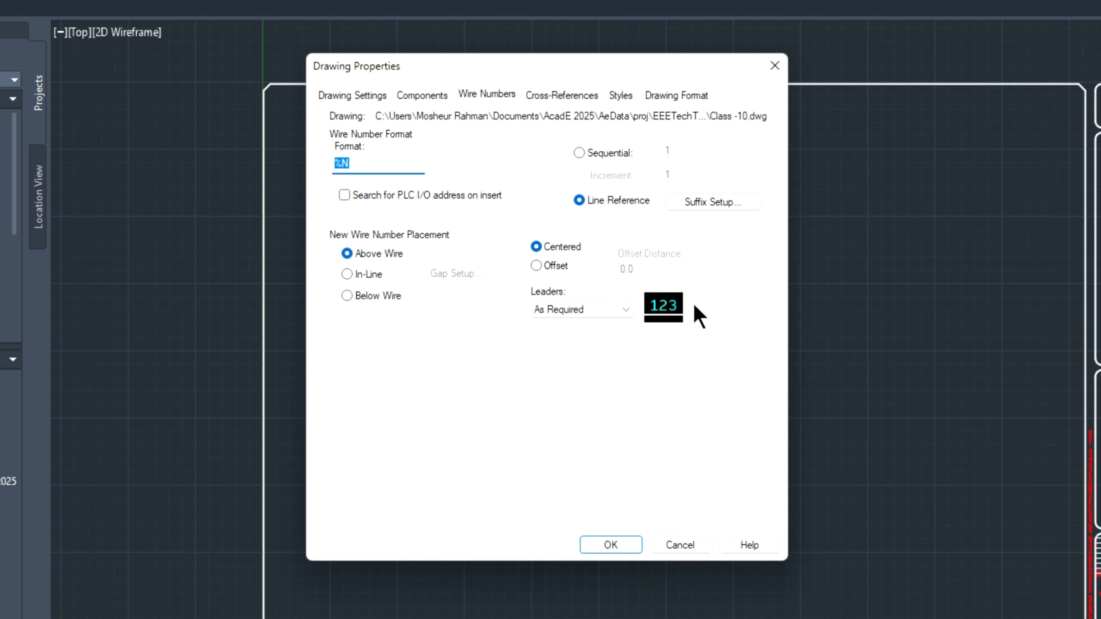
{"action": "left_click", "coordinate": [563, 98]}
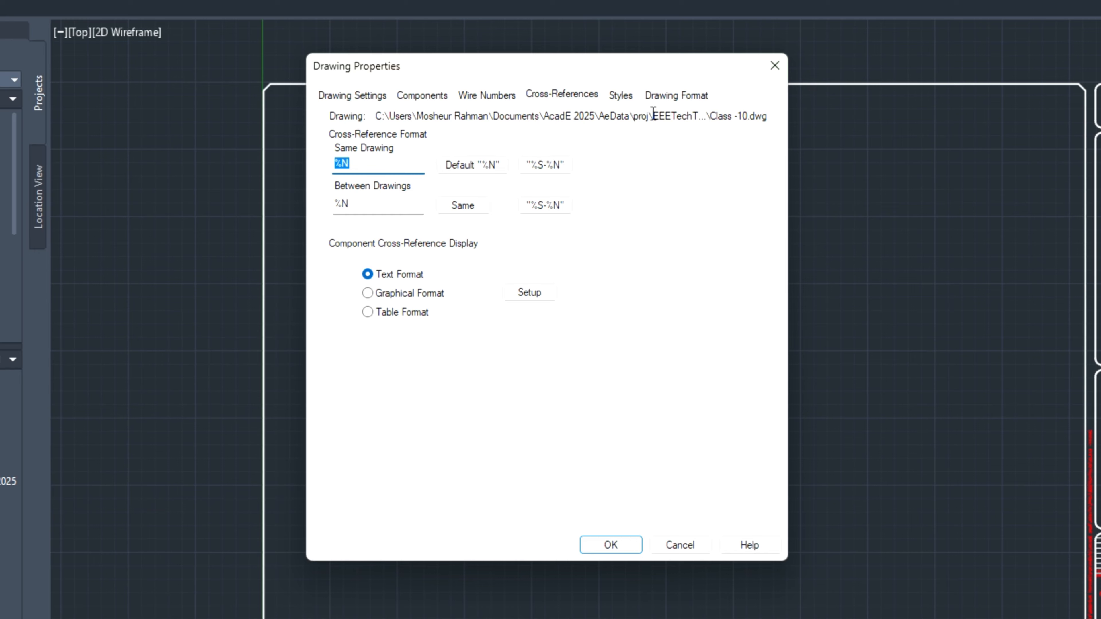
Step: Preview arrow styles 2 to 5 in the drawing's style settings and return to arrow style 1
{"action": "left_click", "coordinate": [620, 96]}
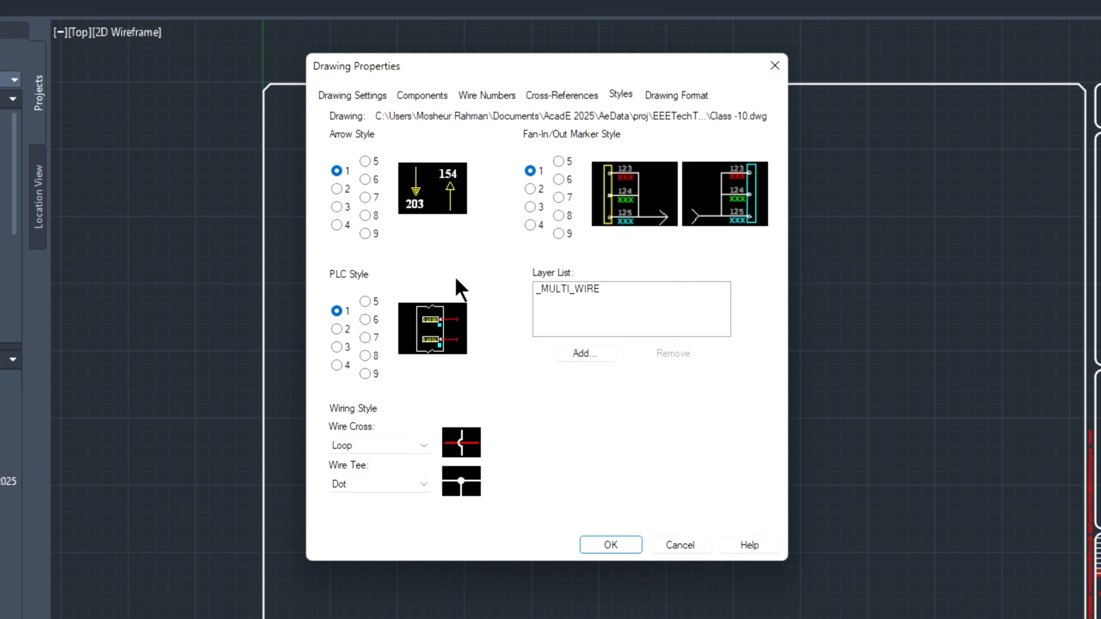
{"action": "left_click", "coordinate": [336, 189]}
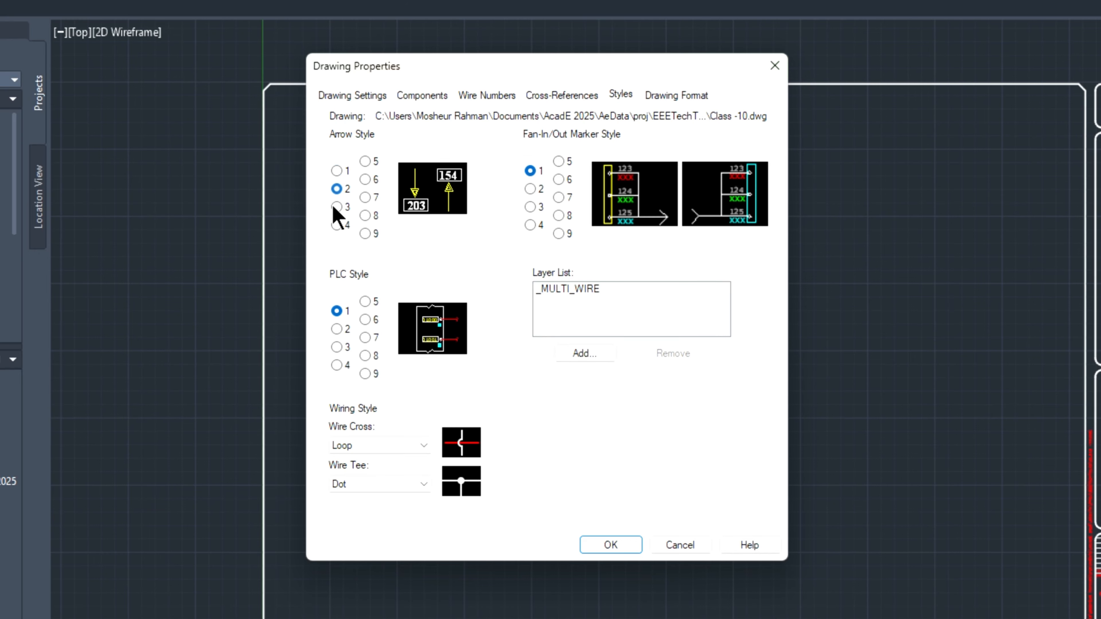
{"action": "left_click", "coordinate": [337, 207]}
{"action": "left_click", "coordinate": [336, 224]}
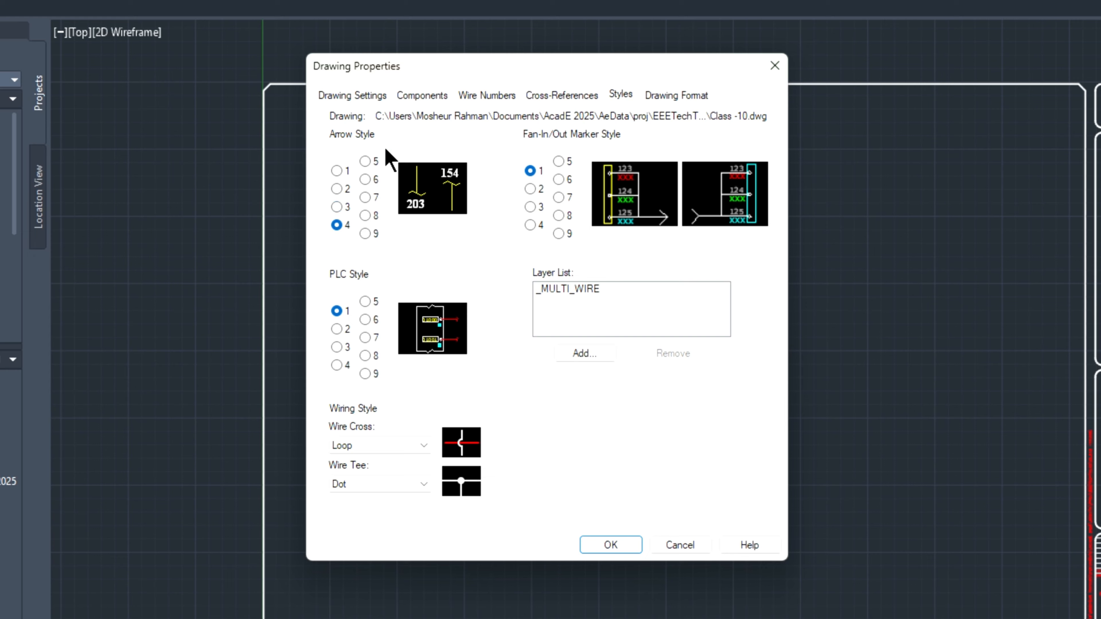
{"action": "left_click", "coordinate": [365, 161]}
{"action": "left_click", "coordinate": [336, 171]}
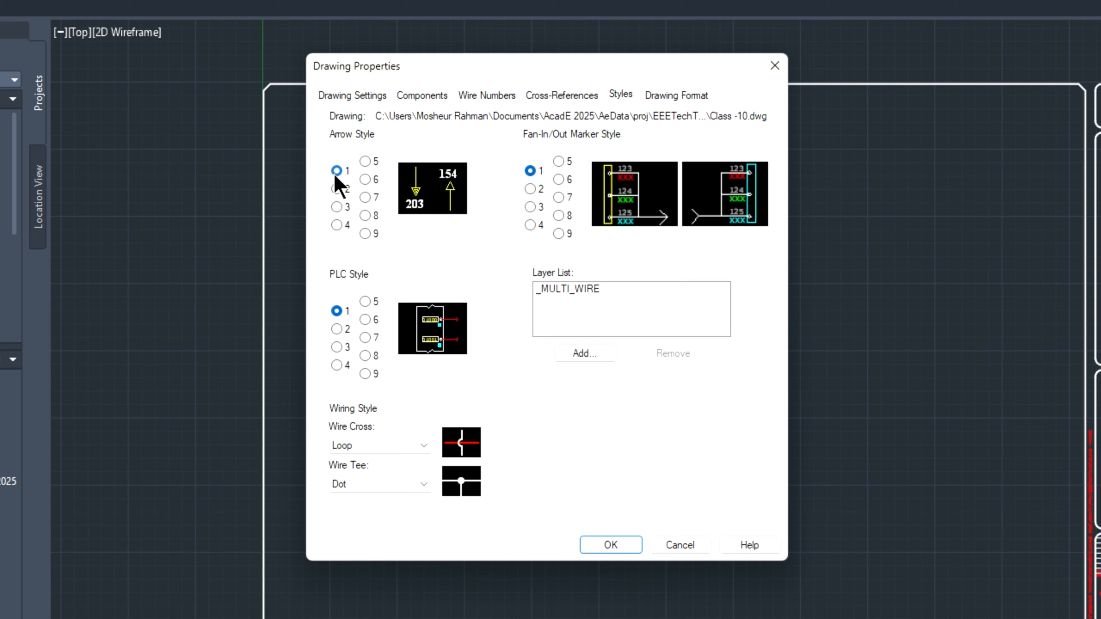
Step: Preview fan-in/out marker styles 2 to 4 and return to marker style 1
{"action": "left_click", "coordinate": [530, 191]}
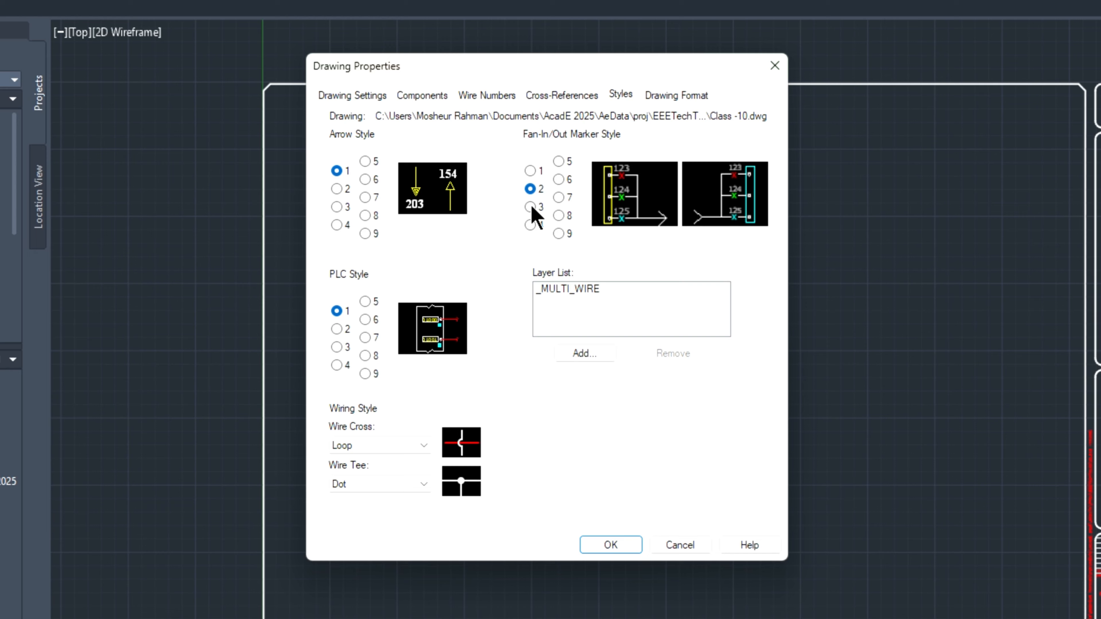
{"action": "left_click", "coordinate": [530, 207]}
{"action": "left_click", "coordinate": [531, 225]}
{"action": "left_click", "coordinate": [530, 171]}
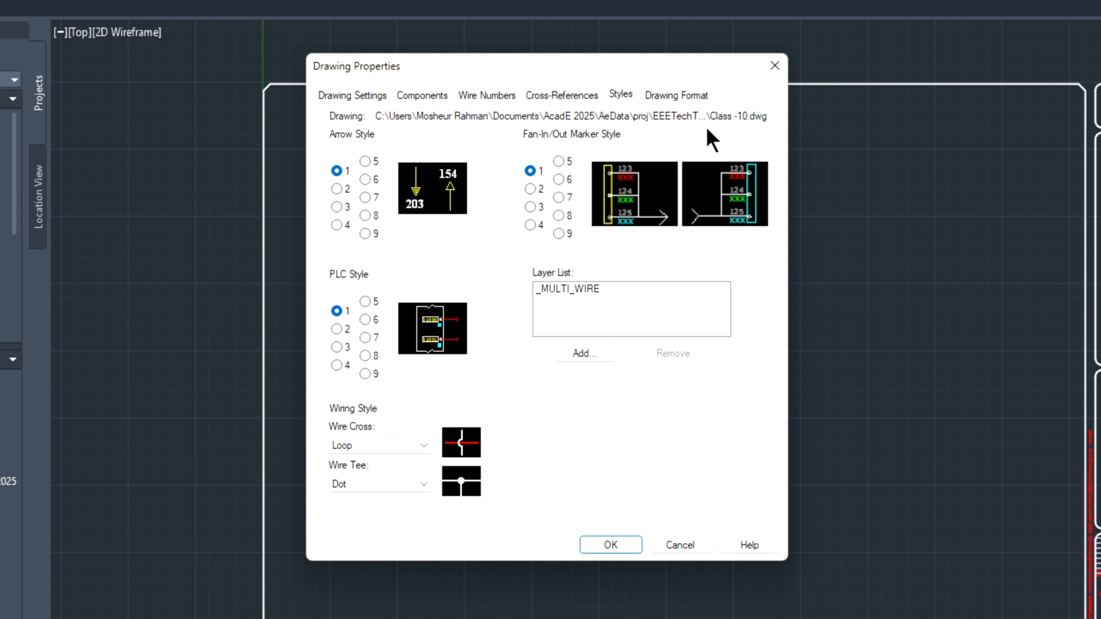
Step: Compare X-Y Grid with Reference Numbers in the drawing format settings and set format referencing to X-Y Grid
{"action": "left_click", "coordinate": [675, 101]}
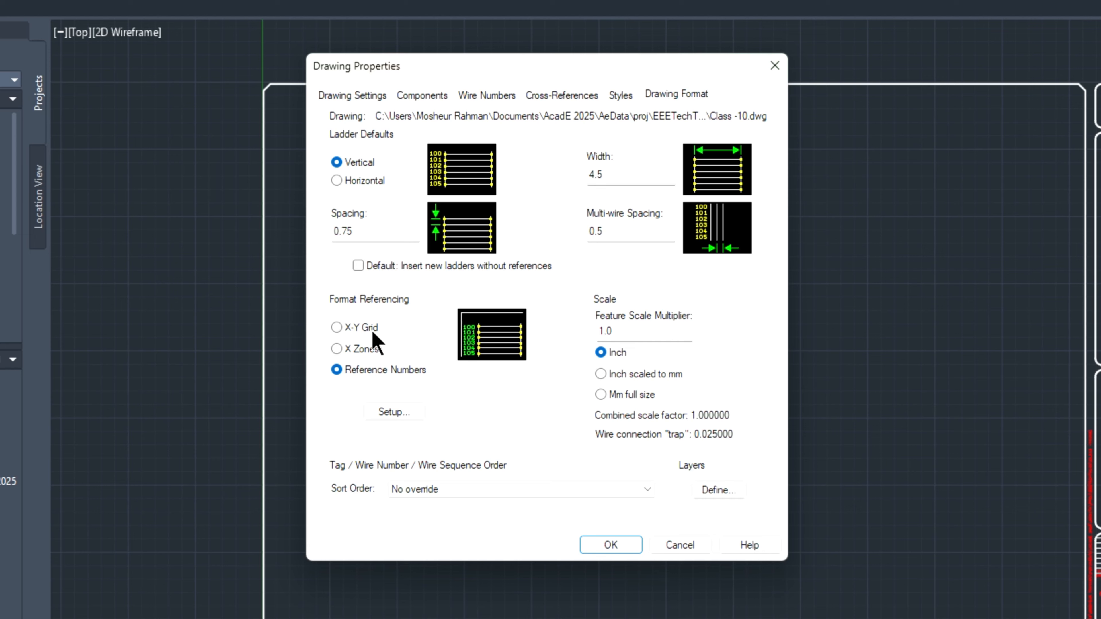
{"action": "left_click", "coordinate": [355, 332]}
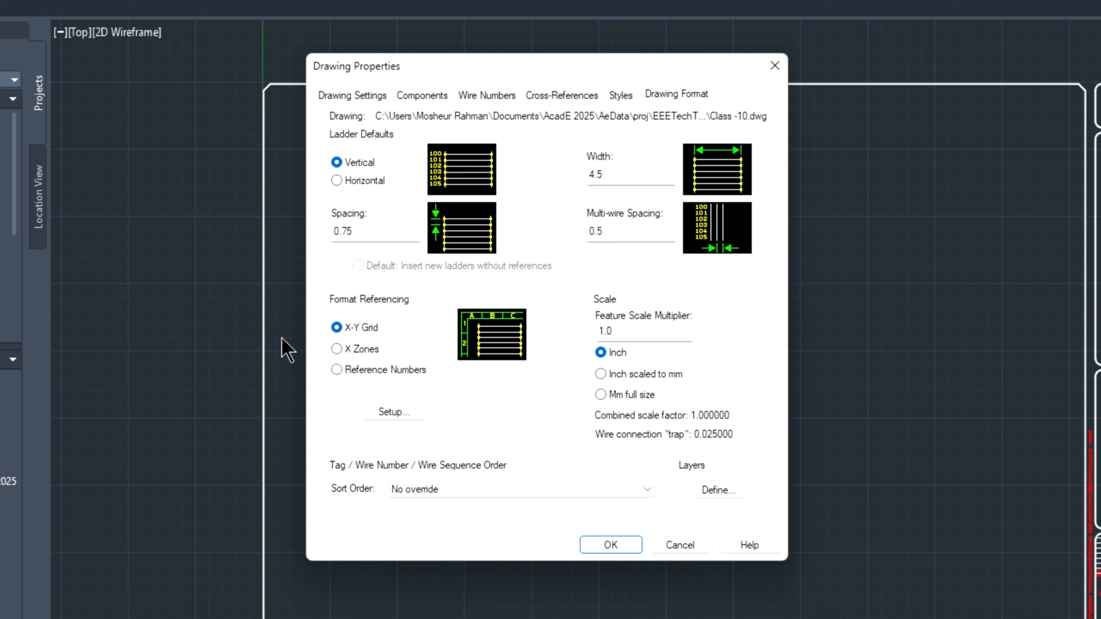
{"action": "left_click", "coordinate": [347, 370]}
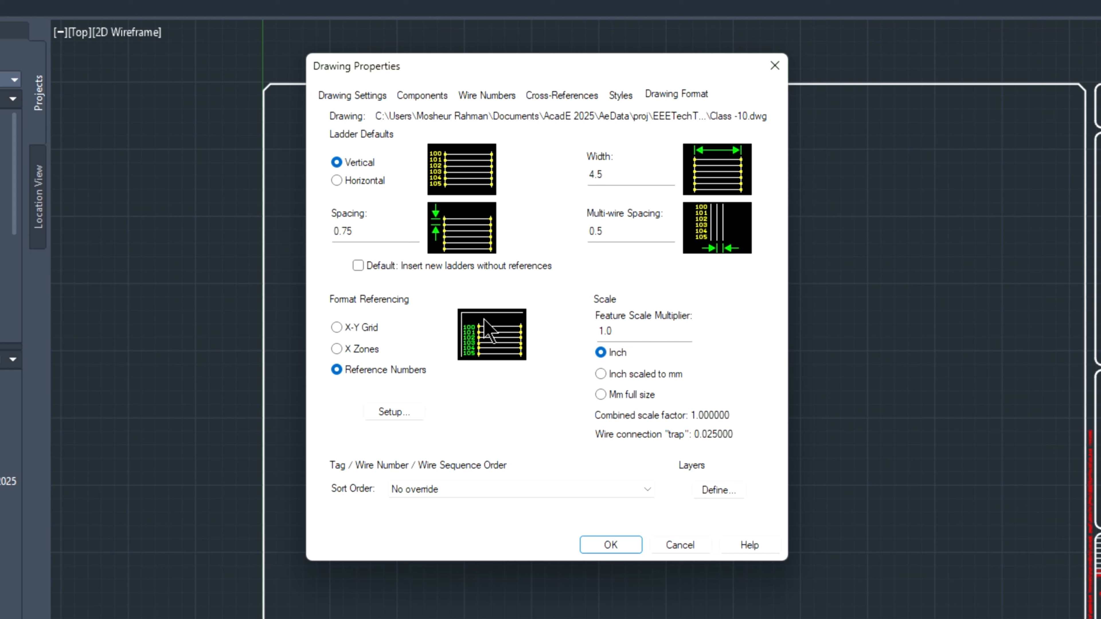
{"action": "left_click", "coordinate": [362, 328]}
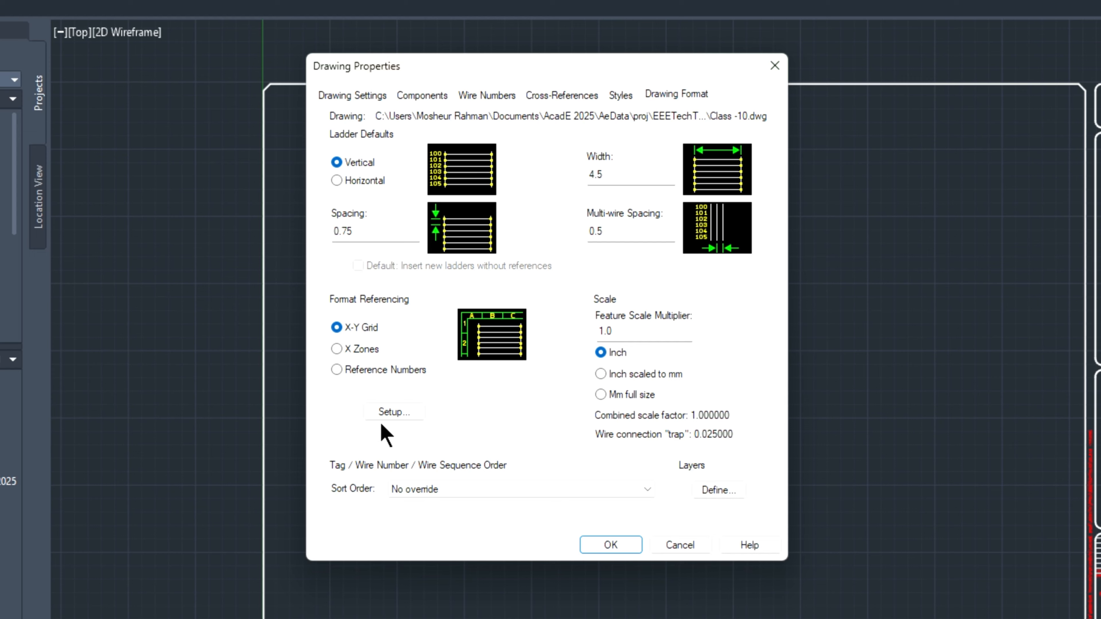
Step: Pick the X-Y grid origin just inside the drawing border's upper-left corner, at about X 1.4373, Y 21.1566
{"action": "left_click", "coordinate": [393, 414]}
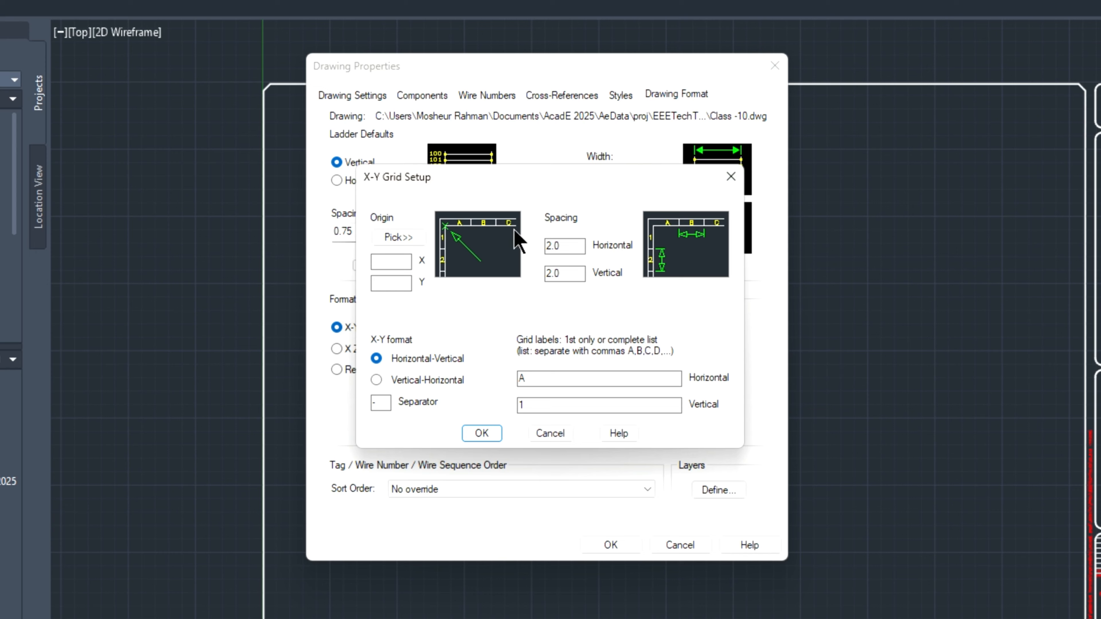
{"action": "left_click", "coordinate": [412, 244]}
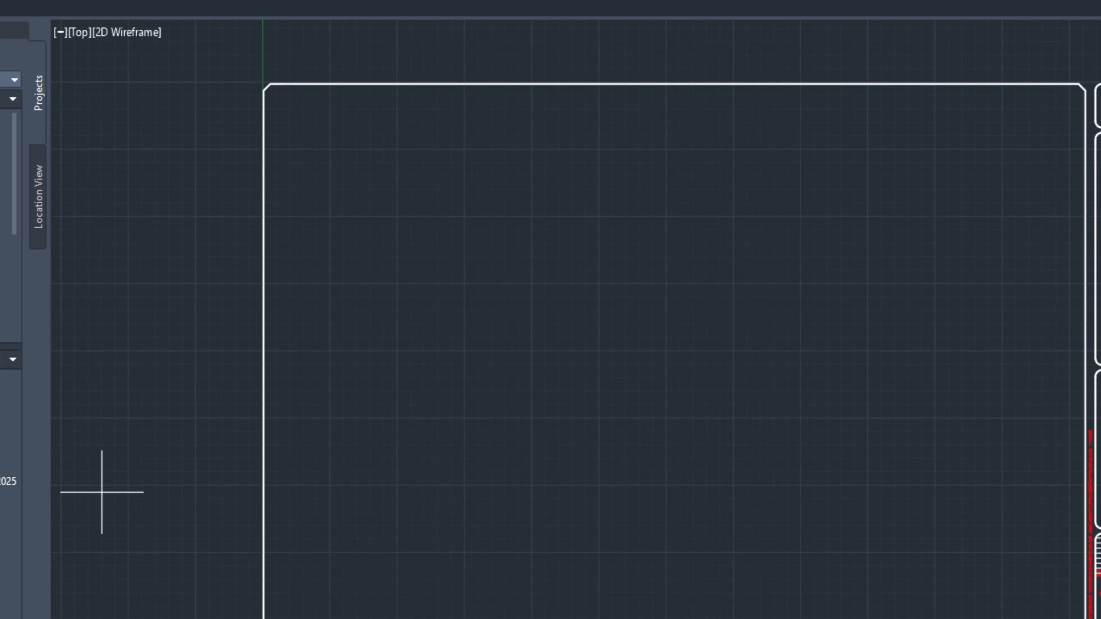
{"action": "left_click", "coordinate": [301, 117]}
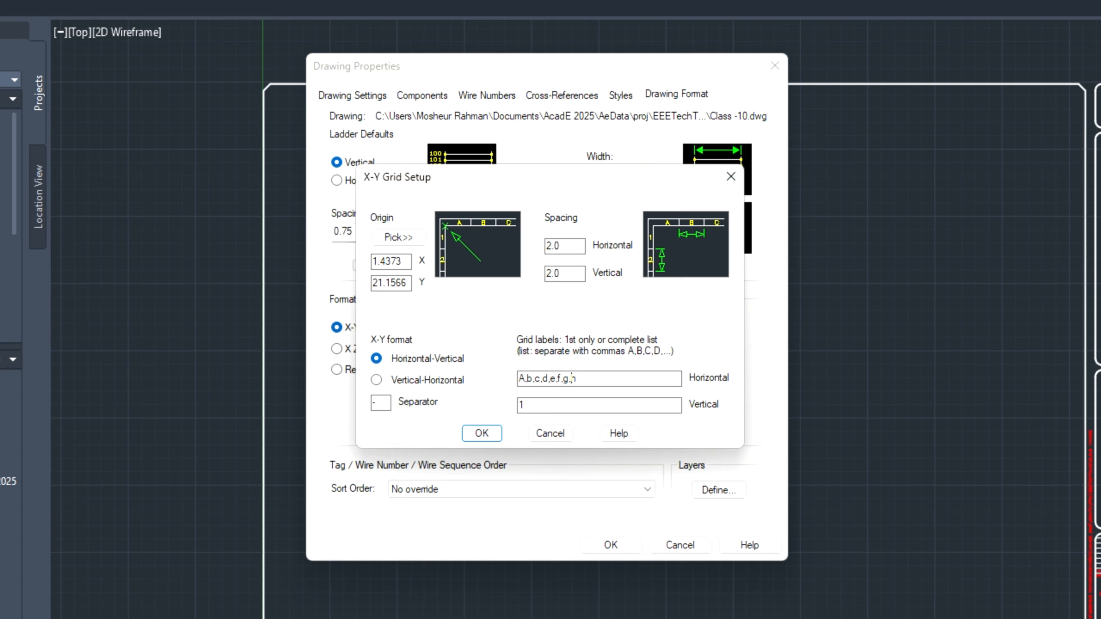
Step: Set the horizontal grid labels to a,b,c,d,e,f,g,h and the vertical ones to 1,2,3,4,5,6,7,8, and apply the drawing properties
{"action": "key", "text": "BackSpace"}
{"action": "type", "text": "a"}
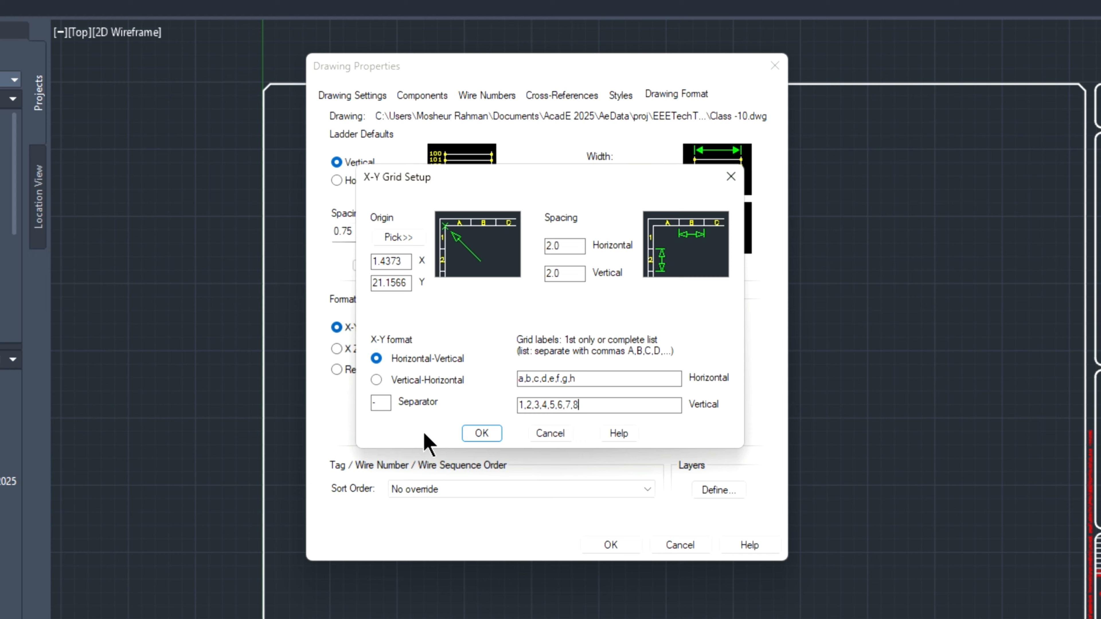
{"action": "left_click", "coordinate": [484, 437]}
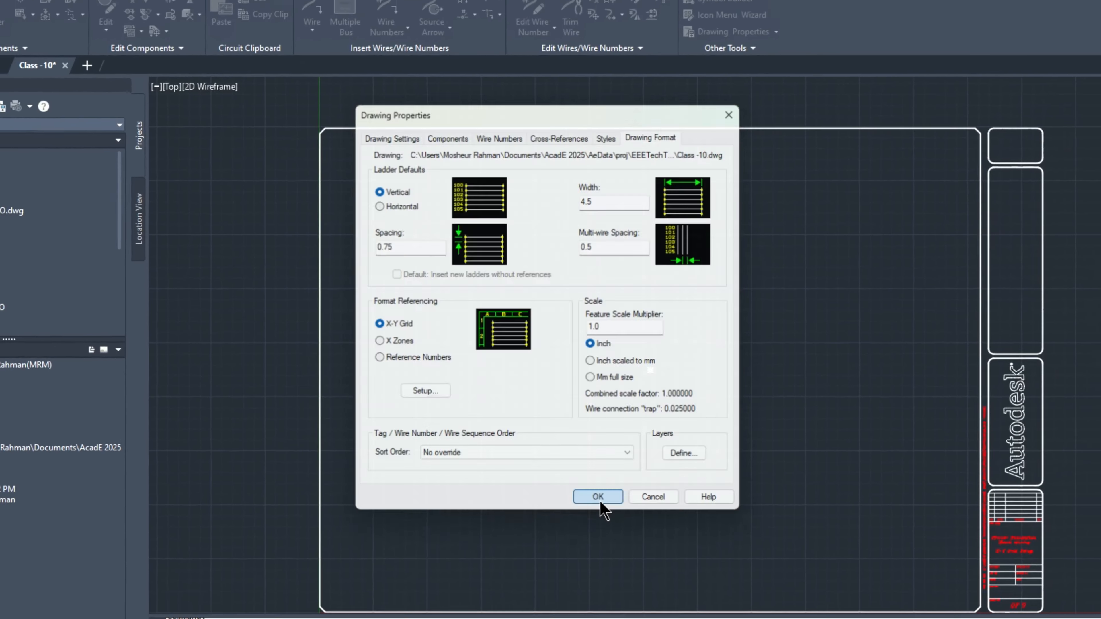
{"action": "left_click", "coordinate": [611, 545]}
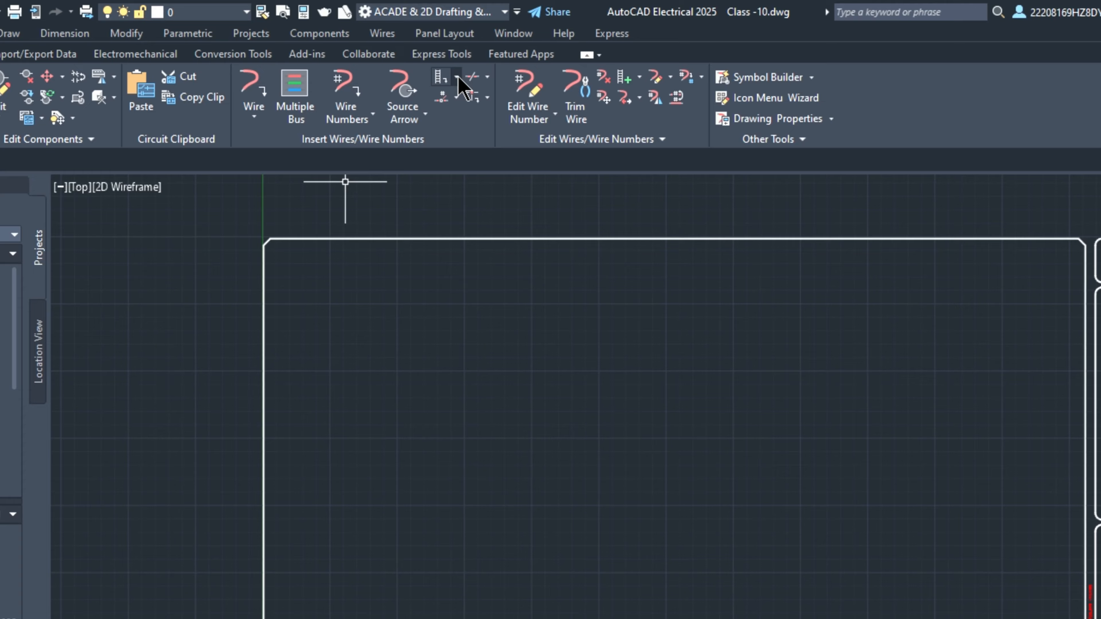
Step: Run XY Grid Setup and insert the X-Y grid labels with a horizontal and vertical count of 8
{"action": "left_click", "coordinate": [489, 51]}
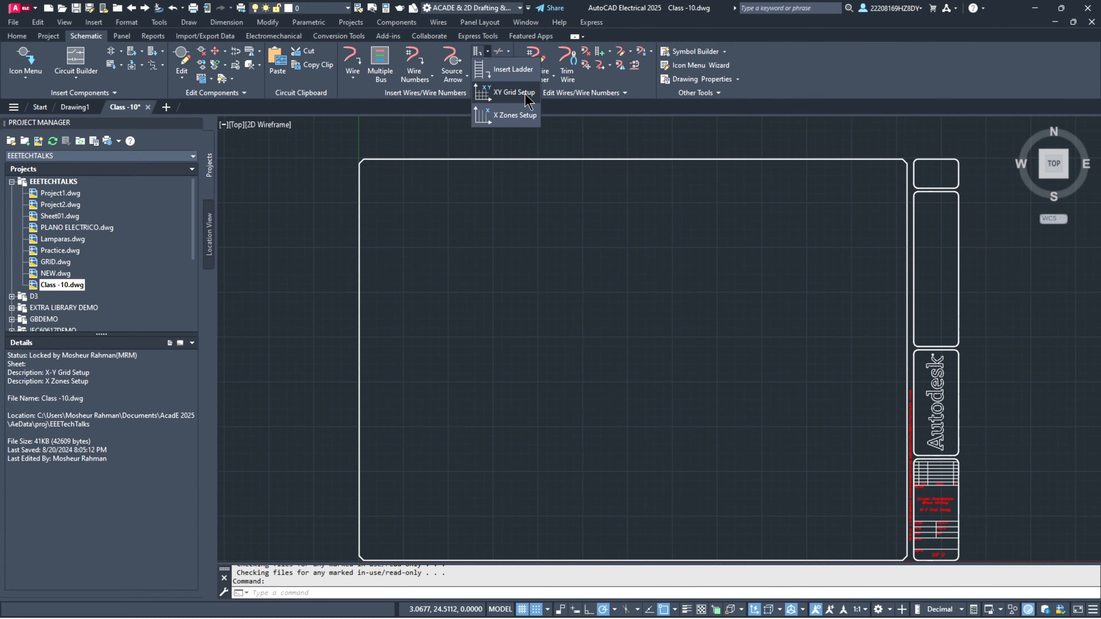
{"action": "left_click", "coordinate": [526, 95]}
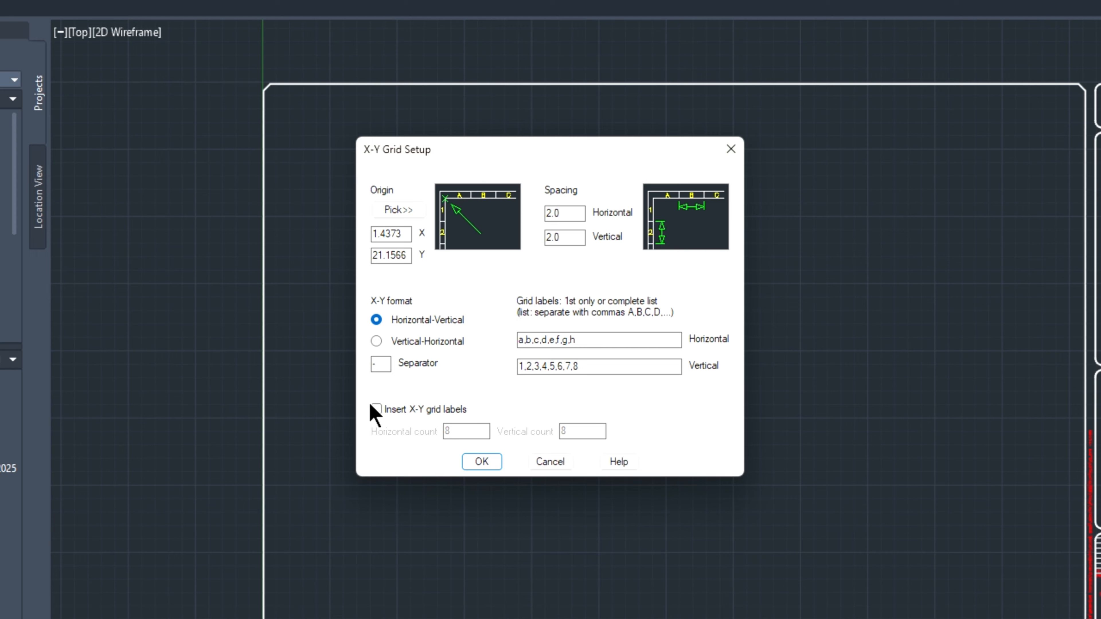
{"action": "left_click", "coordinate": [389, 412]}
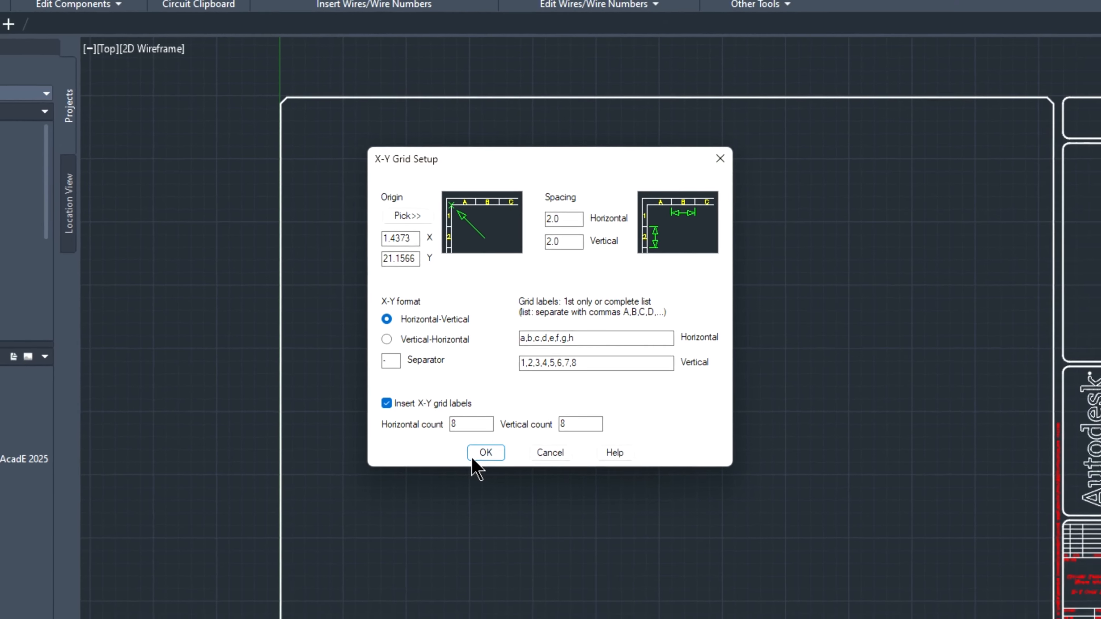
{"action": "left_click", "coordinate": [482, 461]}
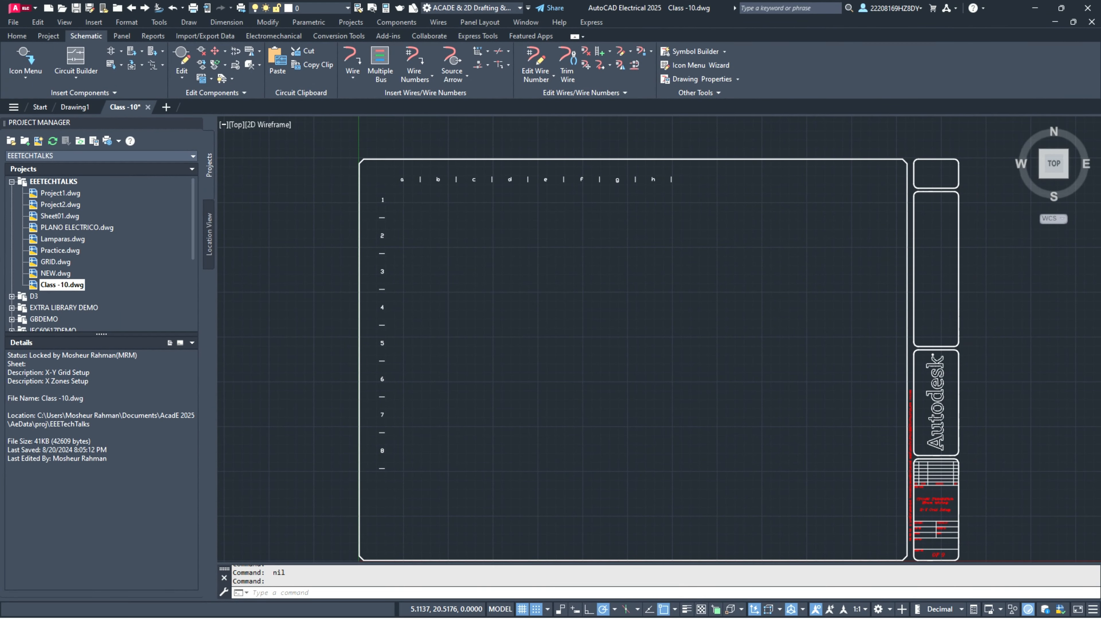
Step: Inspect the inserted X-Y grid labels inside the drawing border and delete all of them
{"action": "scroll", "coordinate": [451, 194], "scroll_direction": "up", "scroll_amount": 2}
{"action": "scroll", "coordinate": [394, 160], "scroll_direction": "up", "scroll_amount": 2}
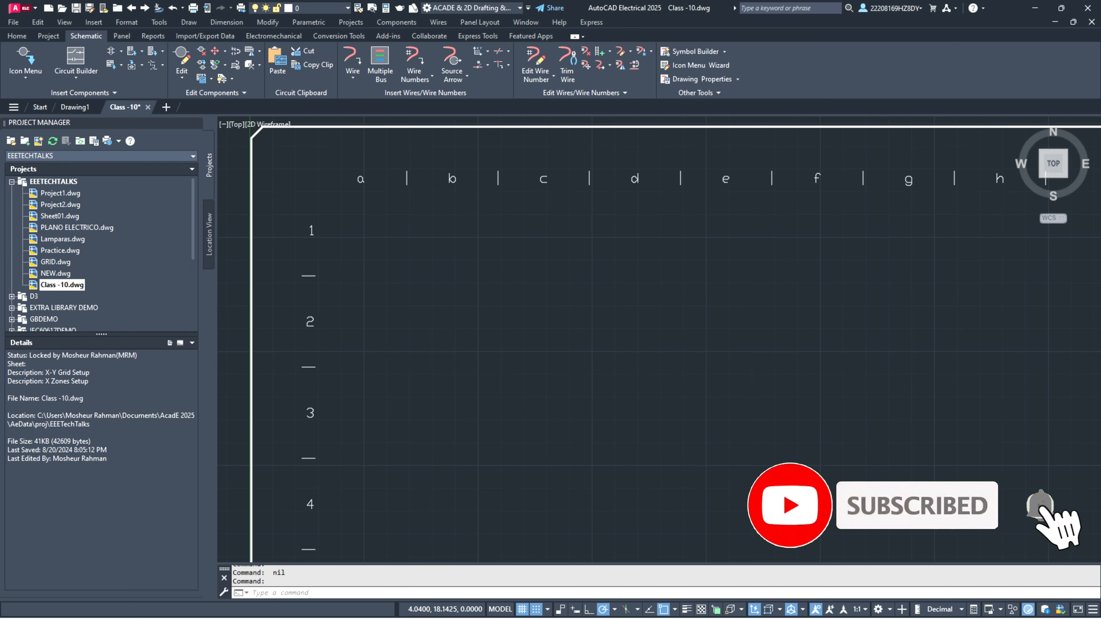
{"action": "scroll", "coordinate": [434, 323], "scroll_direction": "down", "scroll_amount": 4}
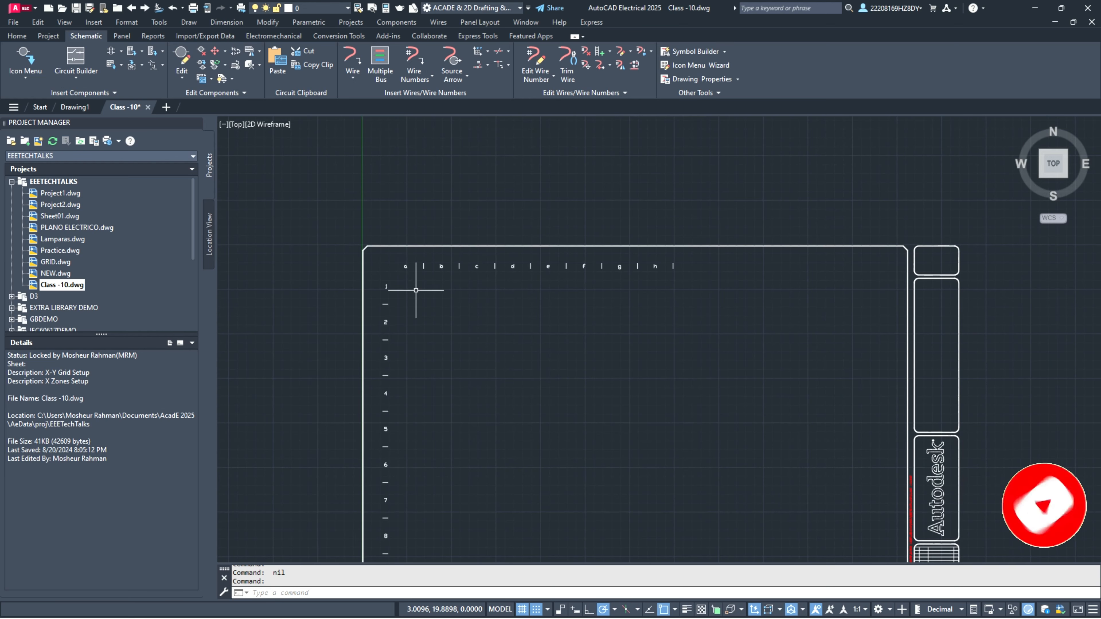
{"action": "scroll", "coordinate": [342, 224], "scroll_direction": "down", "scroll_amount": 4}
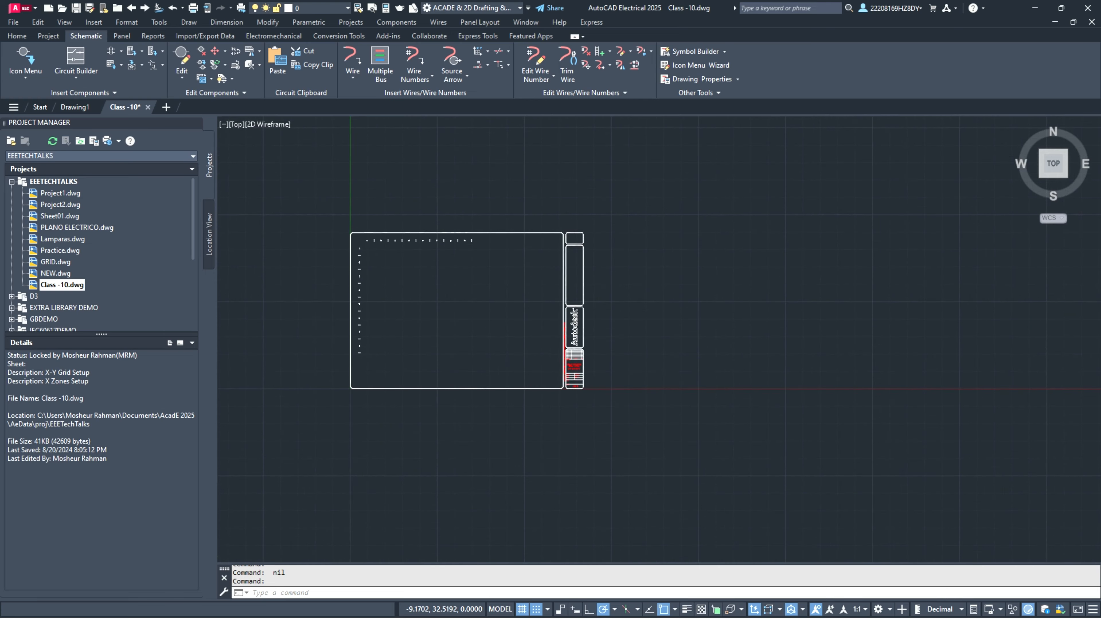
{"action": "left_click", "coordinate": [286, 162]}
{"action": "left_click", "coordinate": [528, 383]}
{"action": "key", "text": "Delete"}
{"action": "scroll", "coordinate": [362, 260], "scroll_direction": "up", "scroll_amount": 4}
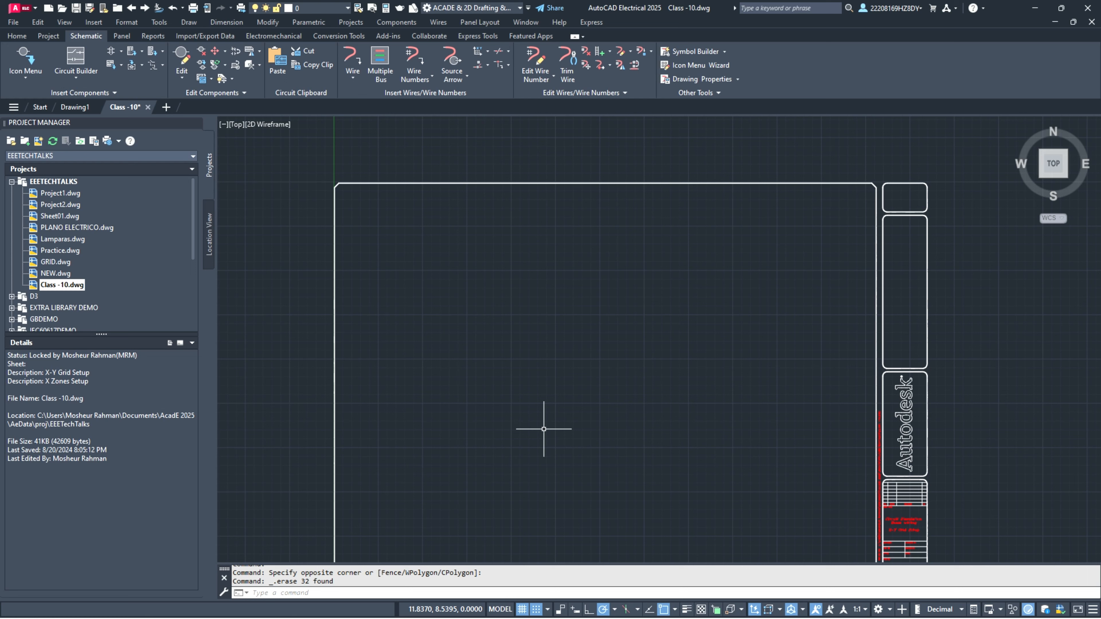
Step: Open the drawing units settings and set the length type to Engineering with a precision of 0'-0"
{"action": "type", "text": "unit"}
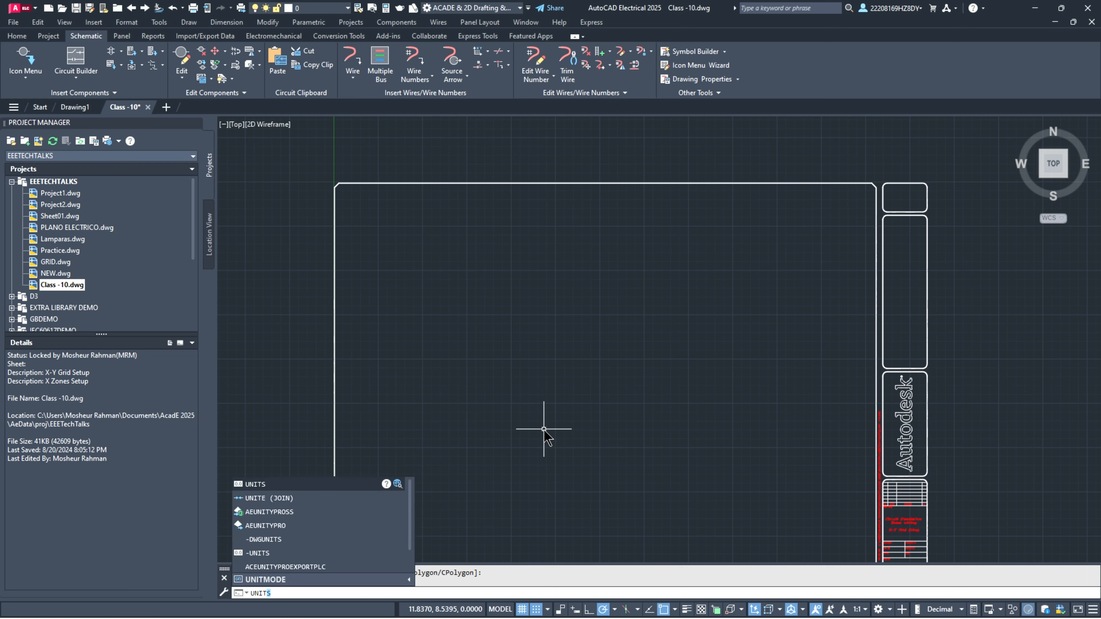
{"action": "type", "text": "s"}
{"action": "key", "text": "Return"}
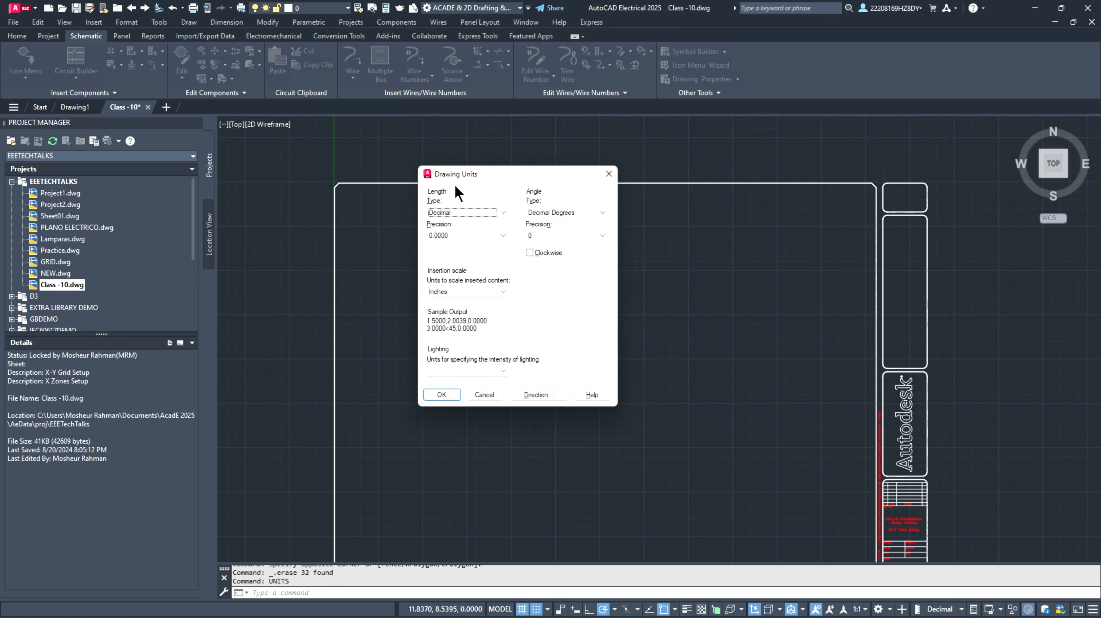
{"action": "left_click", "coordinate": [486, 213]}
{"action": "left_click", "coordinate": [468, 236]}
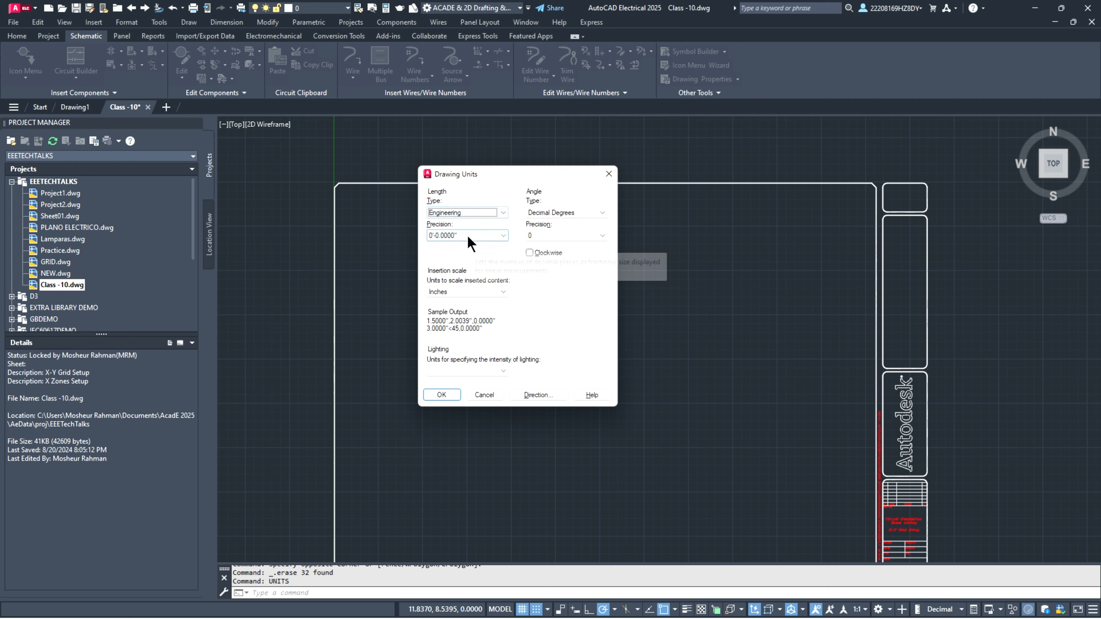
{"action": "left_click", "coordinate": [467, 235]}
{"action": "left_click", "coordinate": [446, 244]}
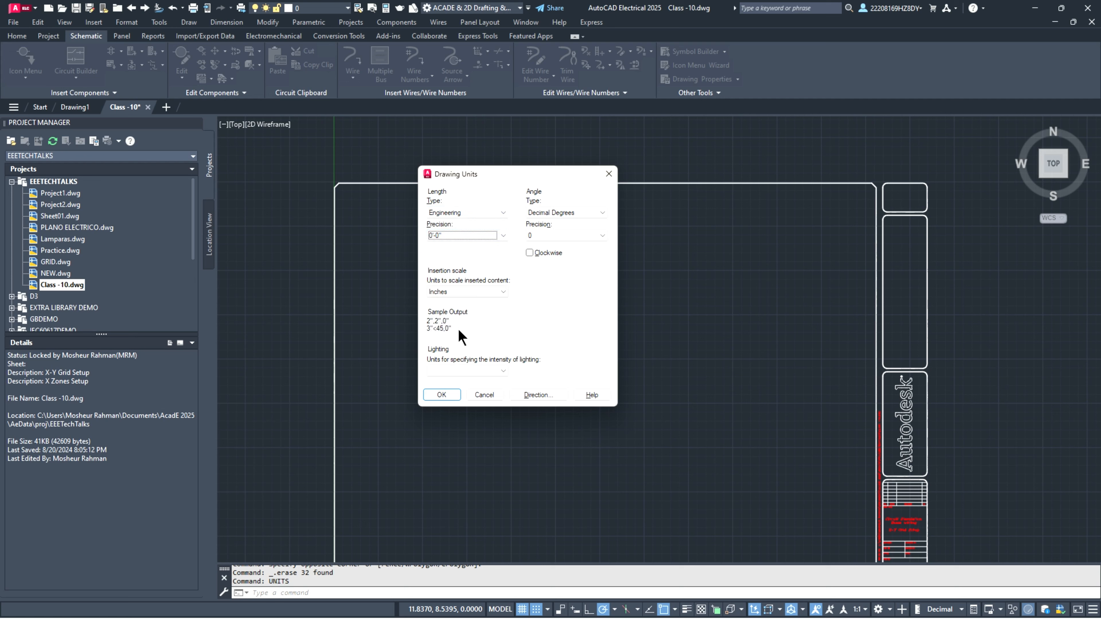
Step: Set the insertion scale to Inches and the lighting units to International, and apply the drawing units
{"action": "left_click", "coordinate": [463, 291]}
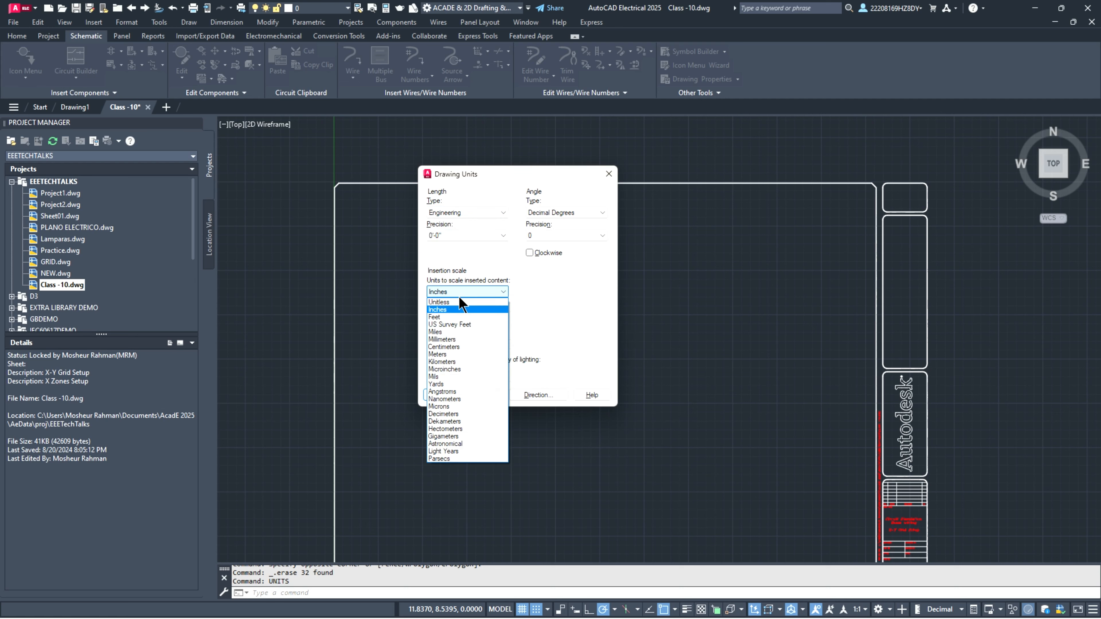
{"action": "left_click", "coordinate": [440, 311]}
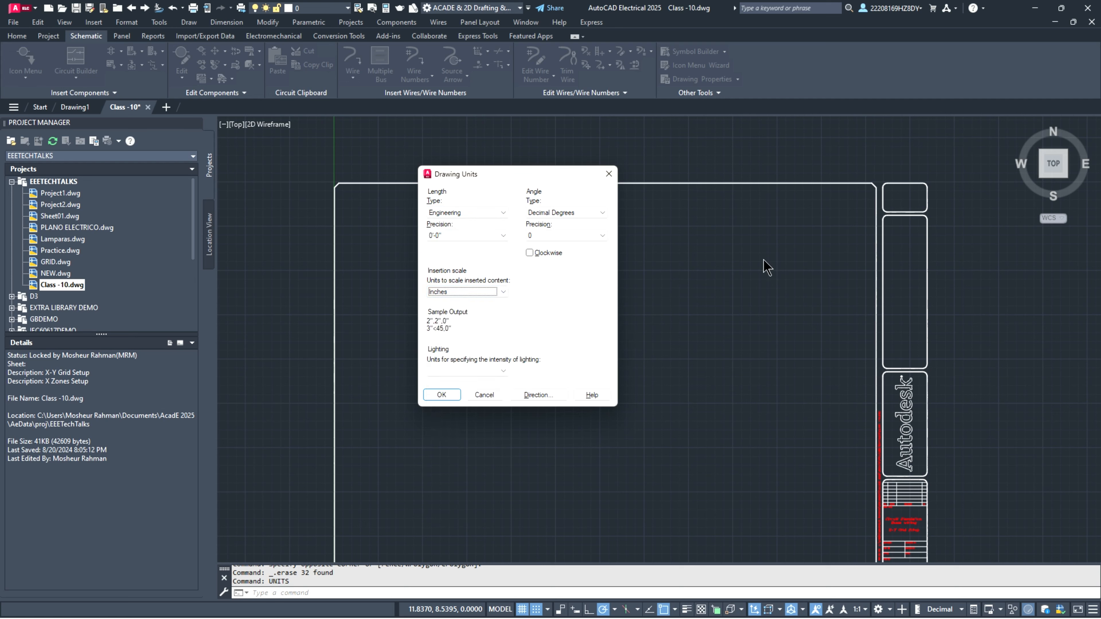
{"action": "left_click", "coordinate": [452, 371]}
{"action": "left_click", "coordinate": [452, 382]}
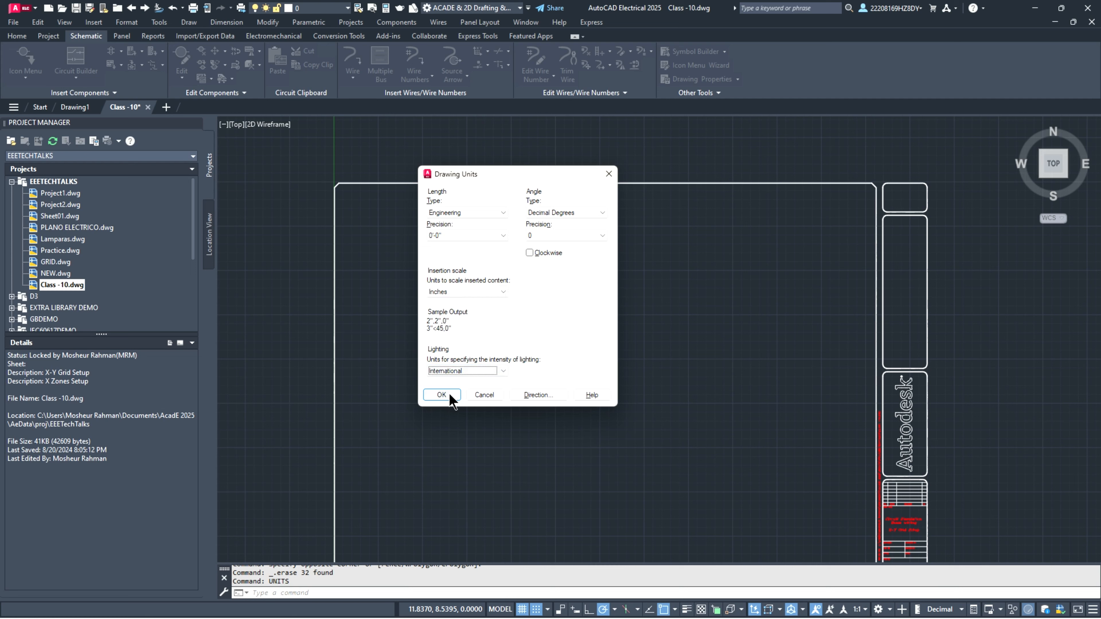
{"action": "left_click", "coordinate": [442, 395]}
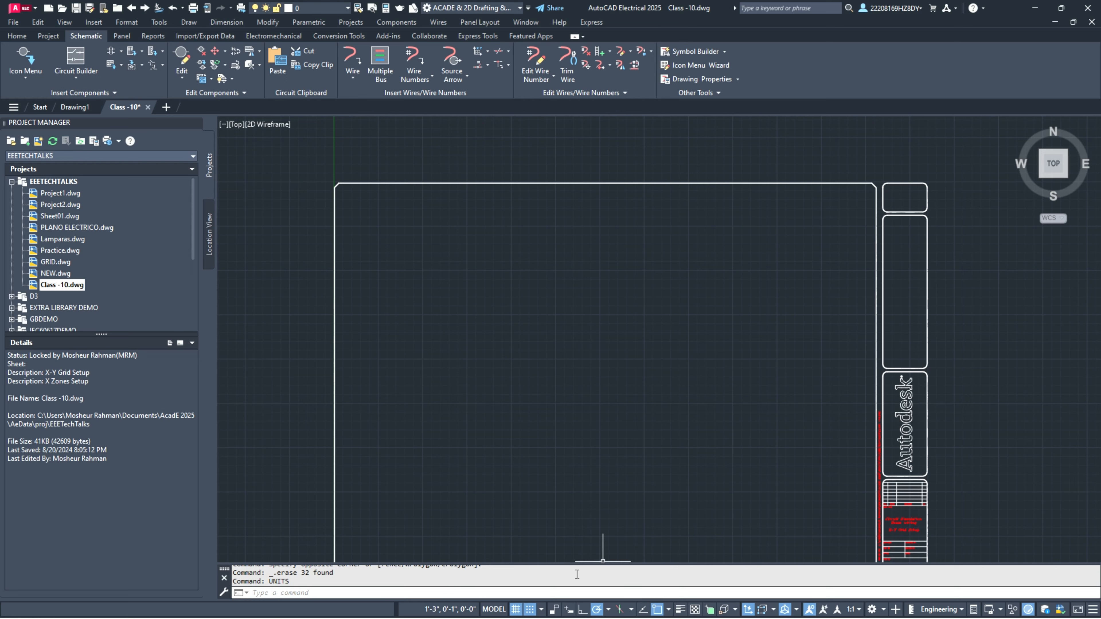
Step: Turn off the grid display and snap mode, and choose the 45, 90, 135, 180 polar tracking angles
{"action": "left_click", "coordinate": [516, 610]}
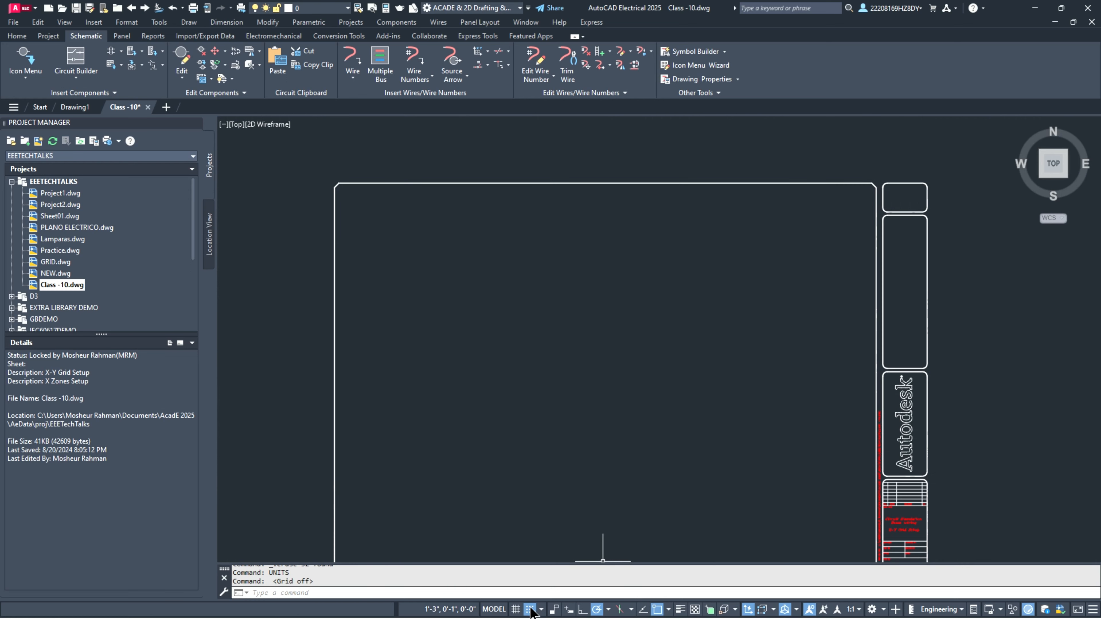
{"action": "left_click", "coordinate": [531, 610]}
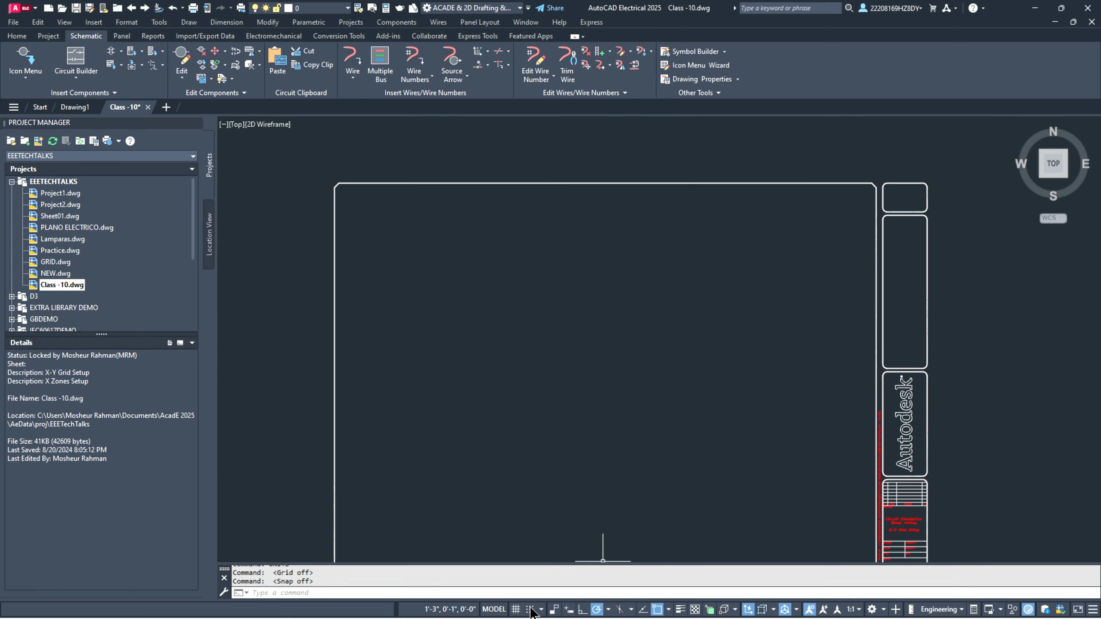
{"action": "left_click", "coordinate": [609, 610]}
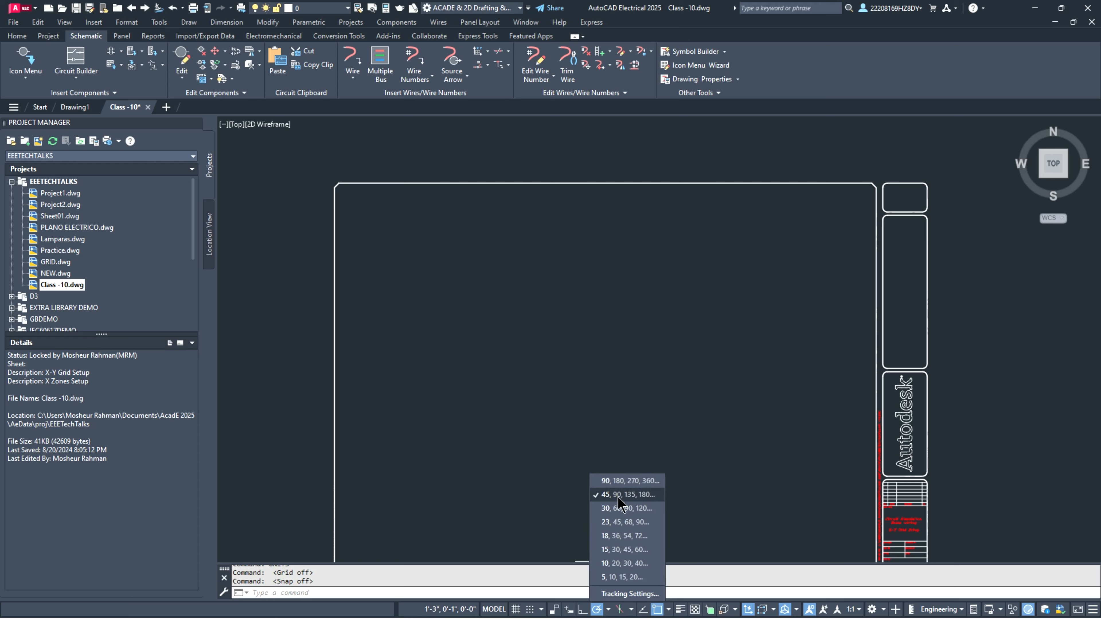
{"action": "left_click", "coordinate": [633, 496]}
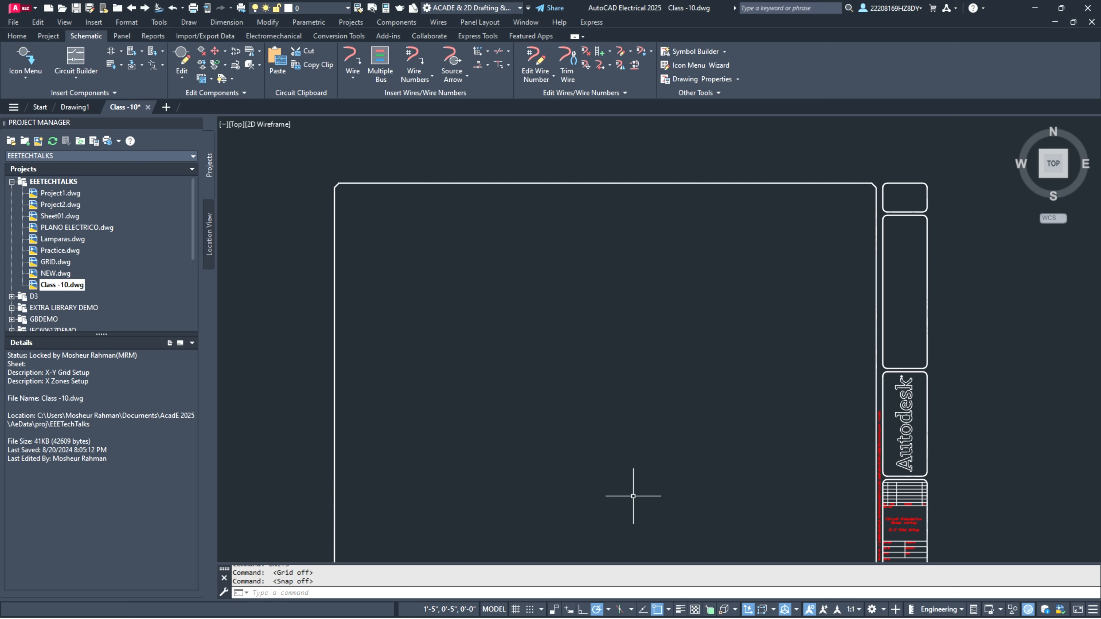
Step: Review the enabled object snap modes and the available polar tracking angles
{"action": "left_click", "coordinate": [669, 611]}
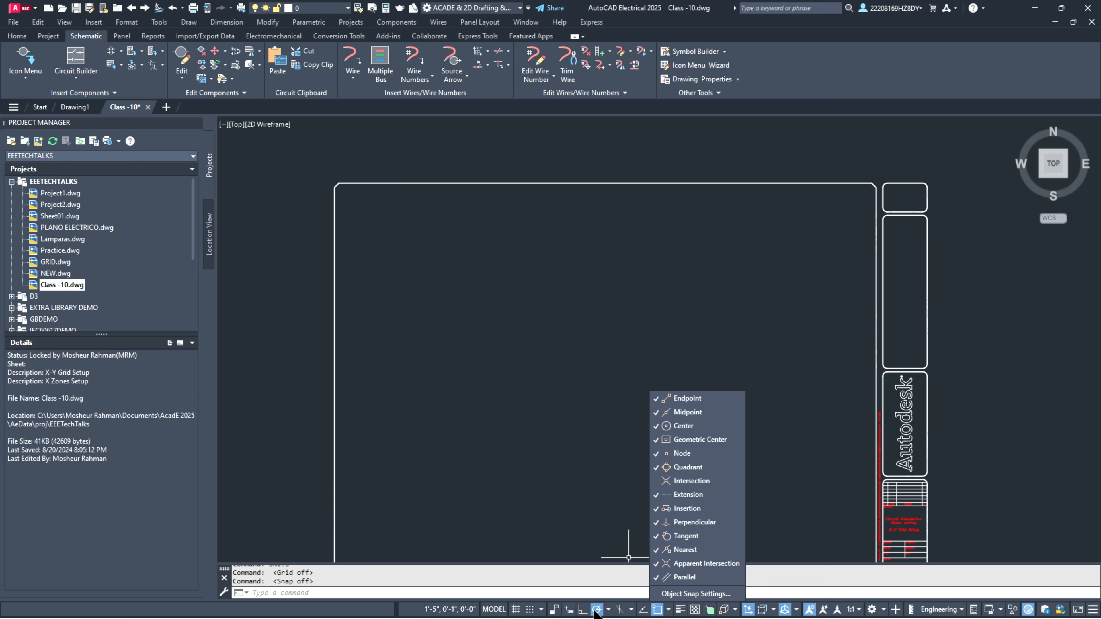
{"action": "left_click", "coordinate": [610, 612]}
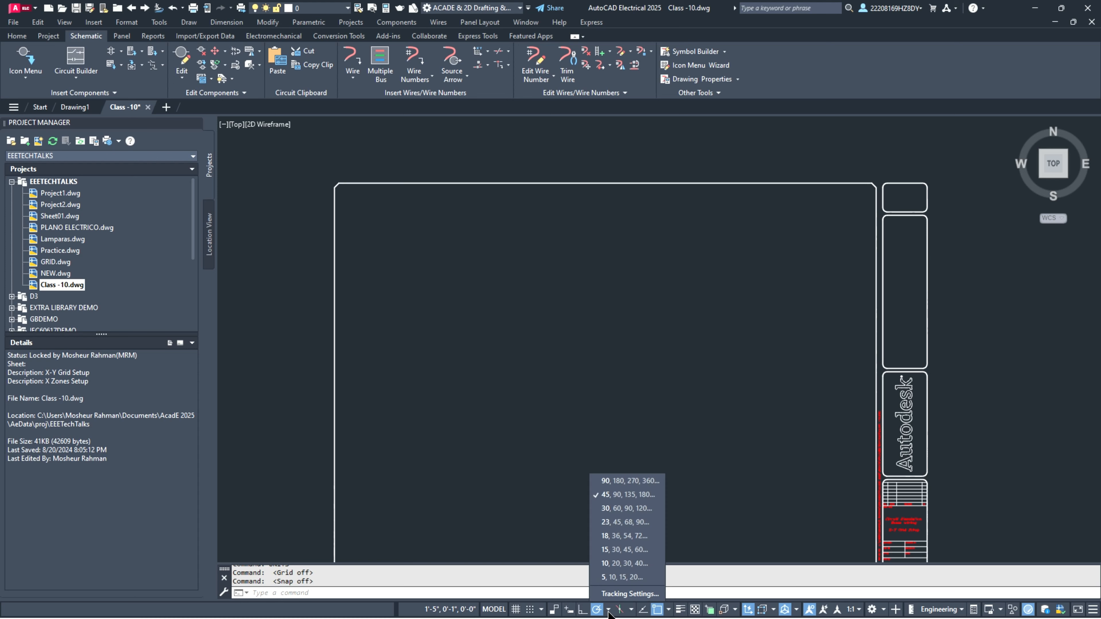
{"action": "left_click", "coordinate": [669, 611]}
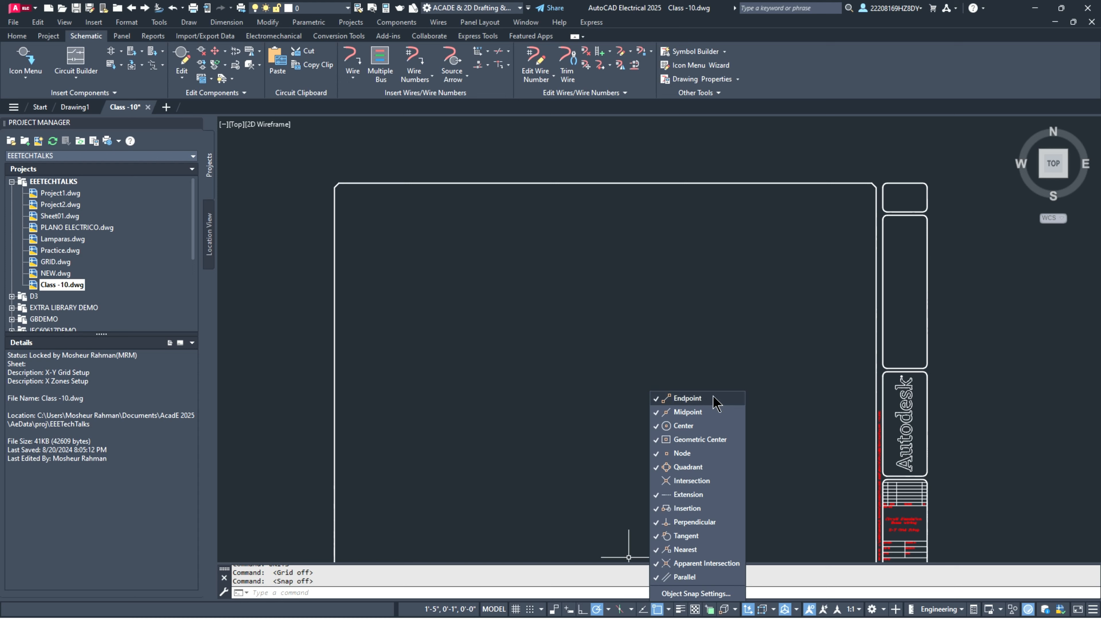
{"action": "left_click", "coordinate": [433, 276]}
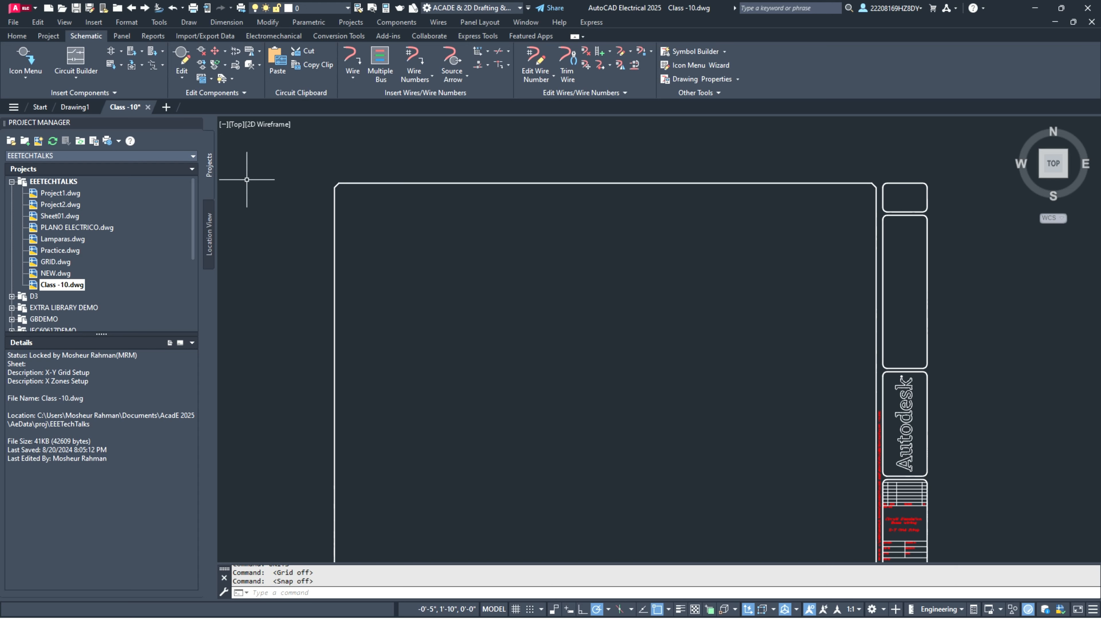
Step: Draw a line of length 2 at 315° from the border's upper-left corner diagonally into the sheet
{"action": "type", "text": "line"}
{"action": "key", "text": "Return"}
{"action": "scroll", "coordinate": [347, 180], "scroll_direction": "up", "scroll_amount": 3}
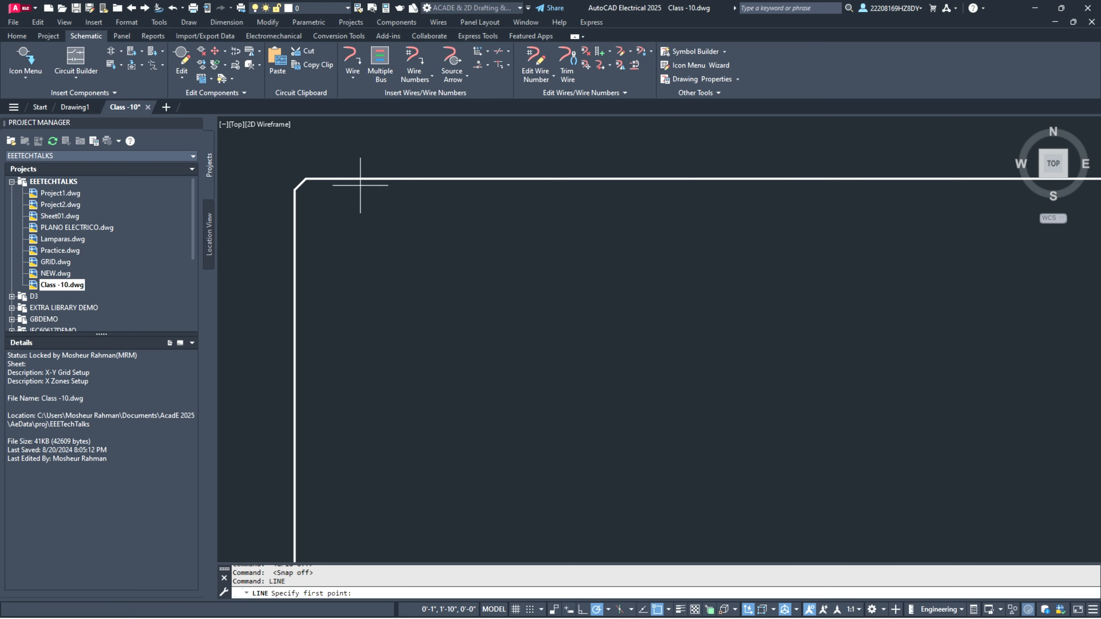
{"action": "scroll", "coordinate": [226, 167], "scroll_direction": "down", "scroll_amount": 2}
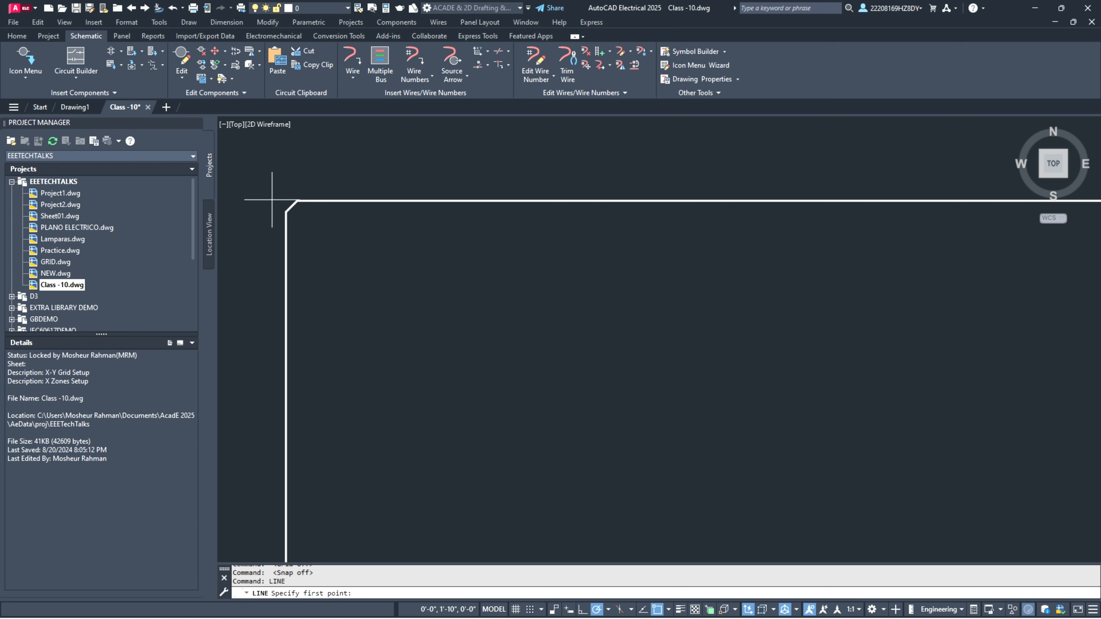
{"action": "scroll", "coordinate": [280, 212], "scroll_direction": "up", "scroll_amount": 2}
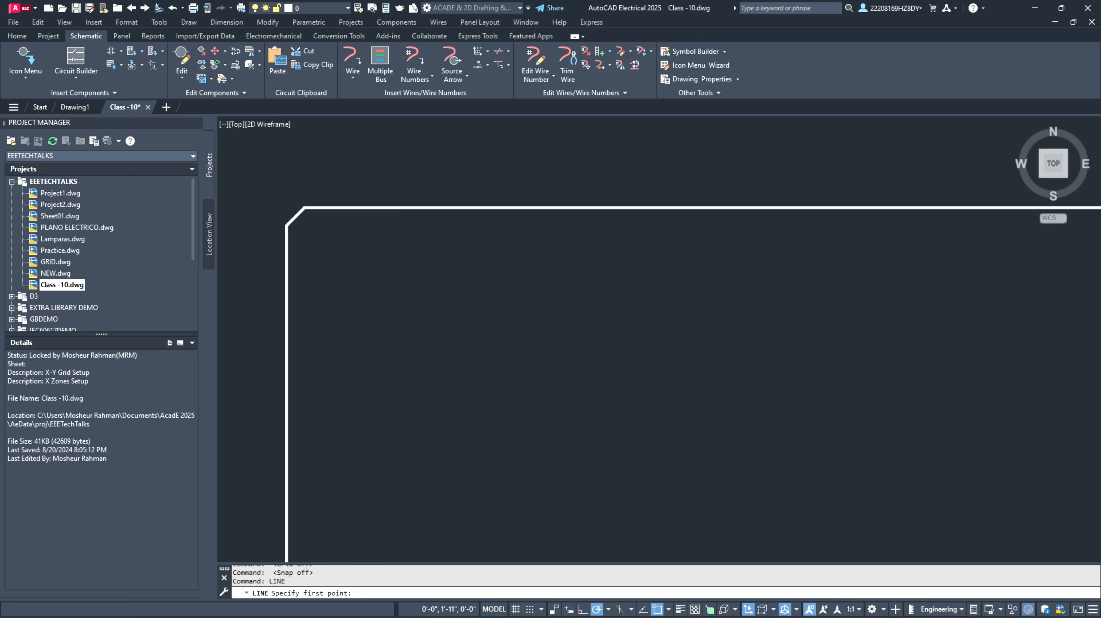
{"action": "left_click", "coordinate": [283, 216]}
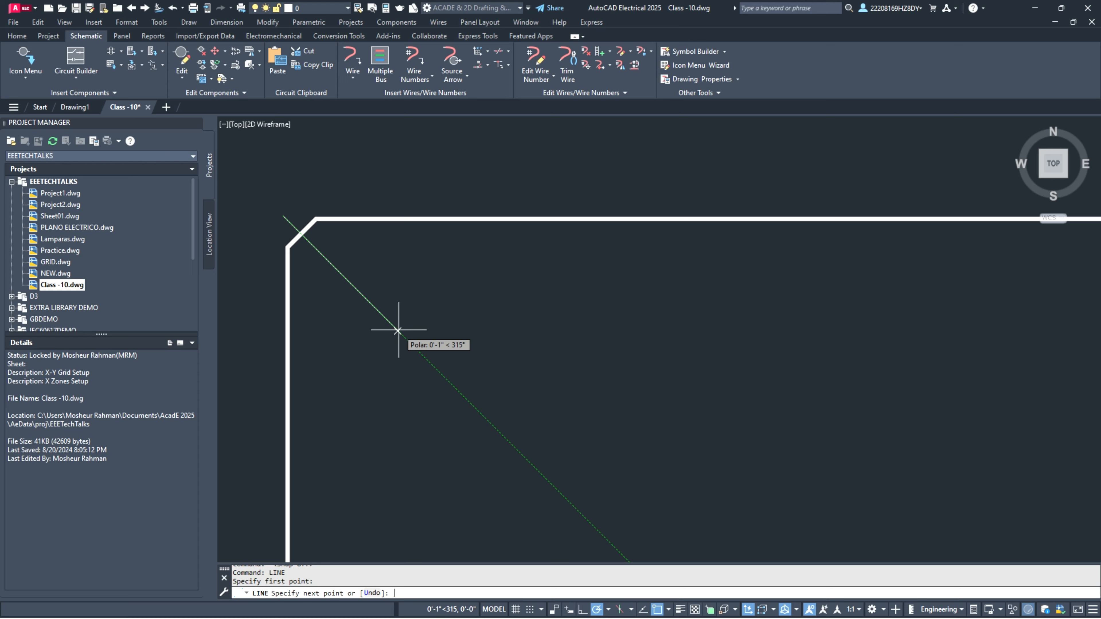
{"action": "key", "text": "Return"}
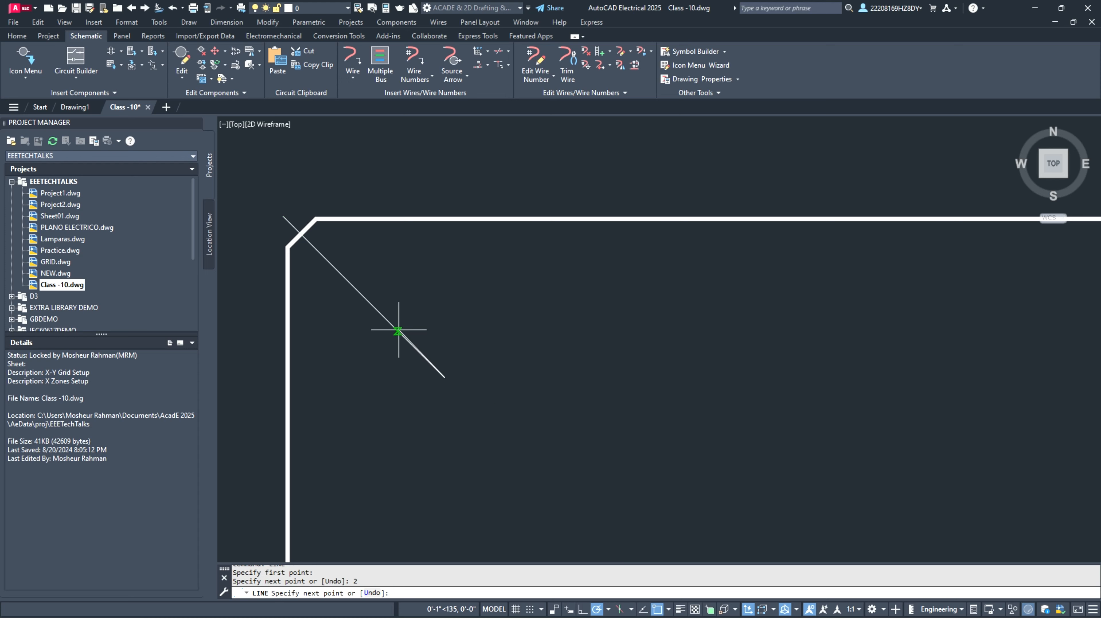
{"action": "key", "text": "Return"}
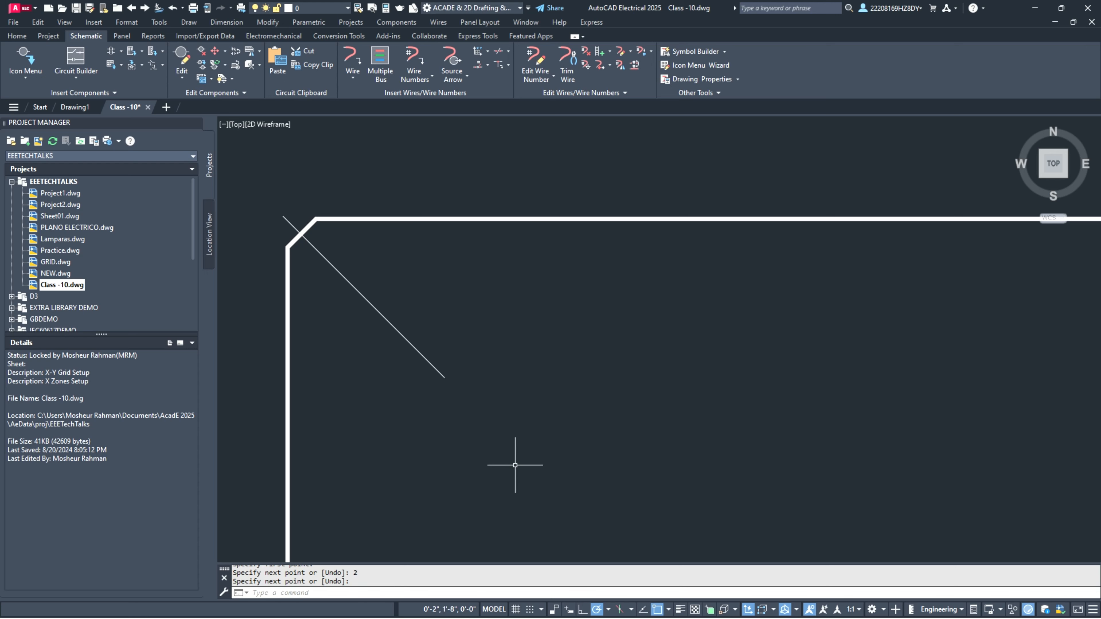
{"action": "scroll", "coordinate": [470, 412], "scroll_direction": "down", "scroll_amount": 2}
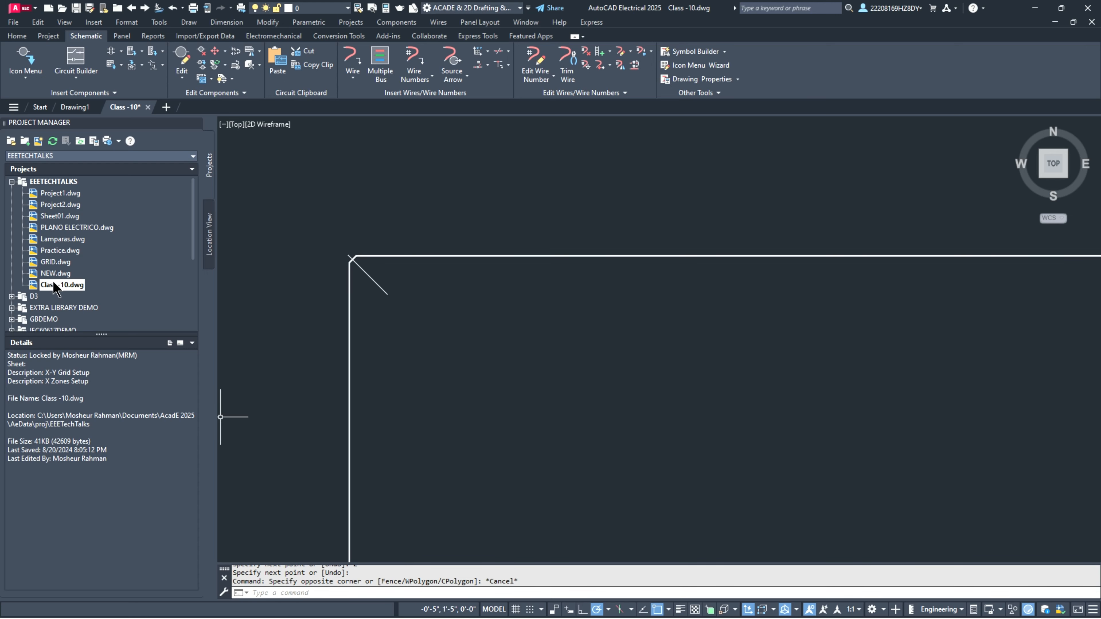
Step: Open the X-Y Grid setup from the Class -10 drawing's format properties
{"action": "right_click", "coordinate": [55, 288]}
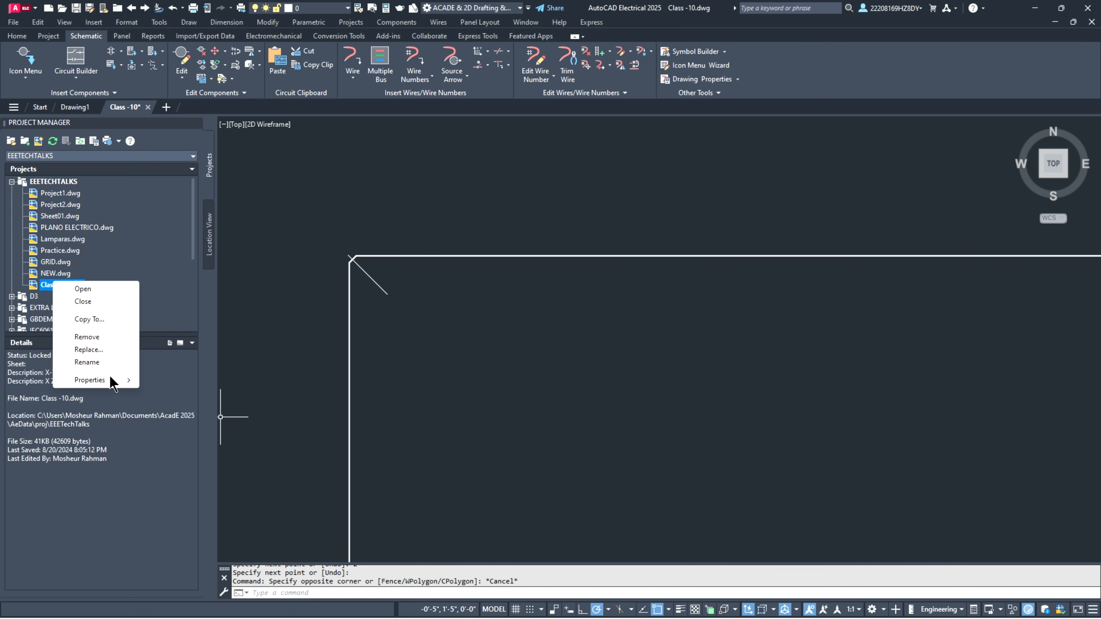
{"action": "mouse_move", "coordinate": [110, 379]}
{"action": "left_click", "coordinate": [189, 380]}
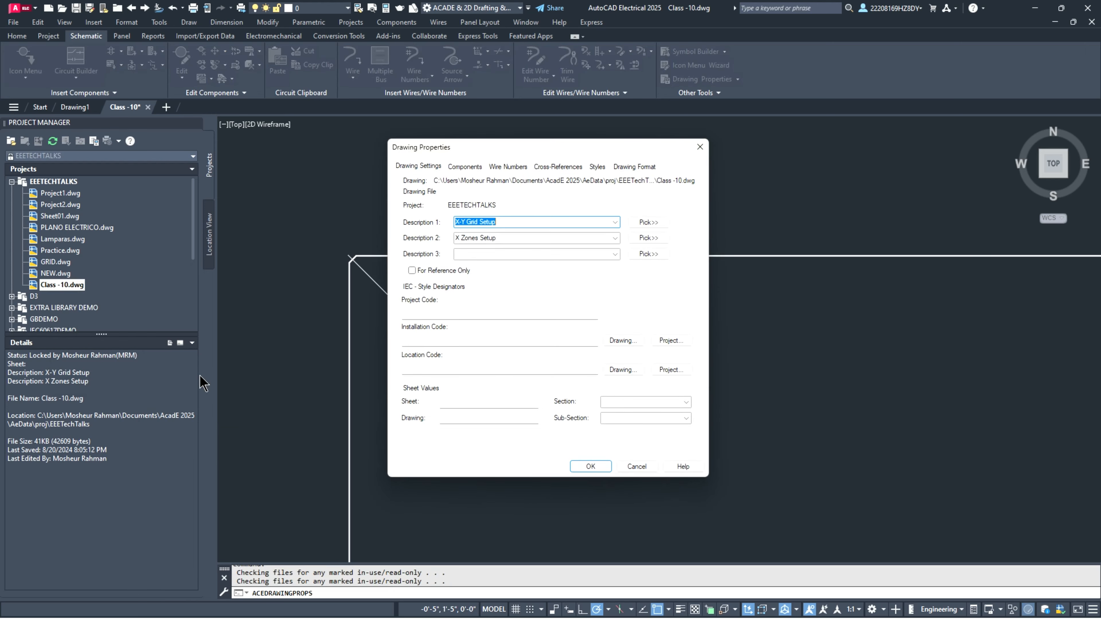
{"action": "left_click", "coordinate": [636, 168]}
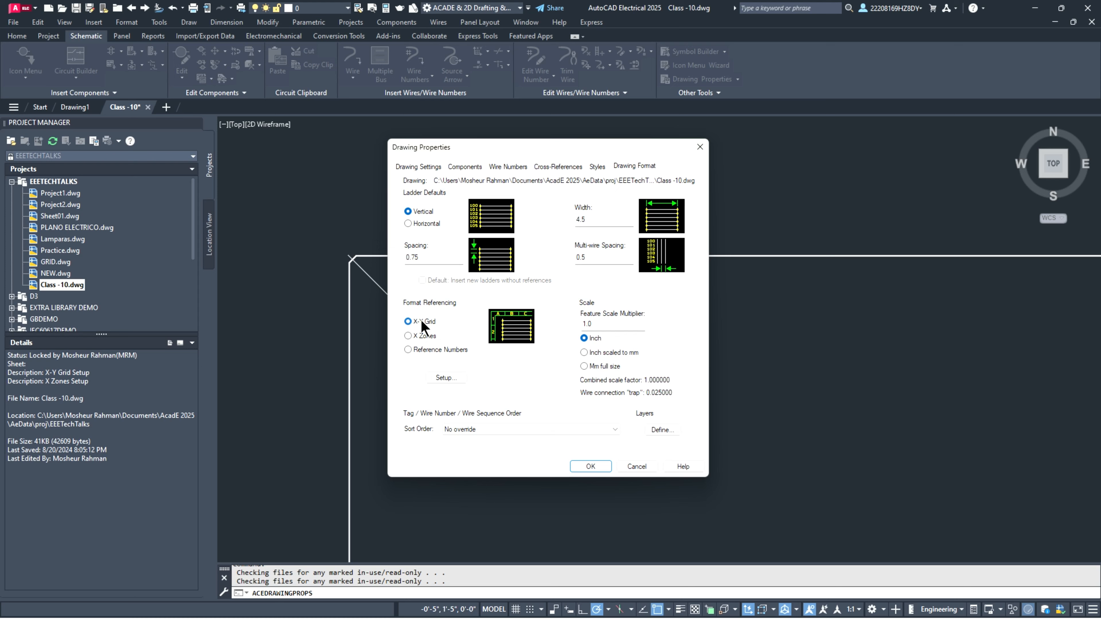
{"action": "left_click", "coordinate": [453, 379]}
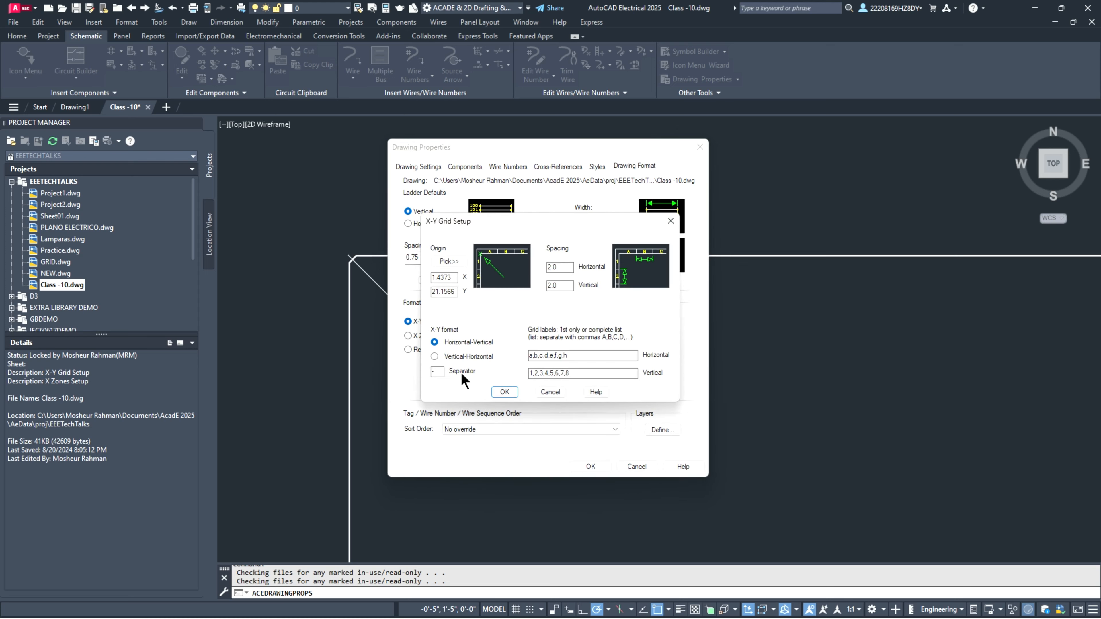
Step: Pick the diagonal line's inner endpoint as grid origin, and set horizontal labels to a,b,c,d,e,f,g,h,i,j,k,l and vertical ones to 1,2,3,4,5,6,7,8,9,10,11,12
{"action": "left_click", "coordinate": [449, 261]}
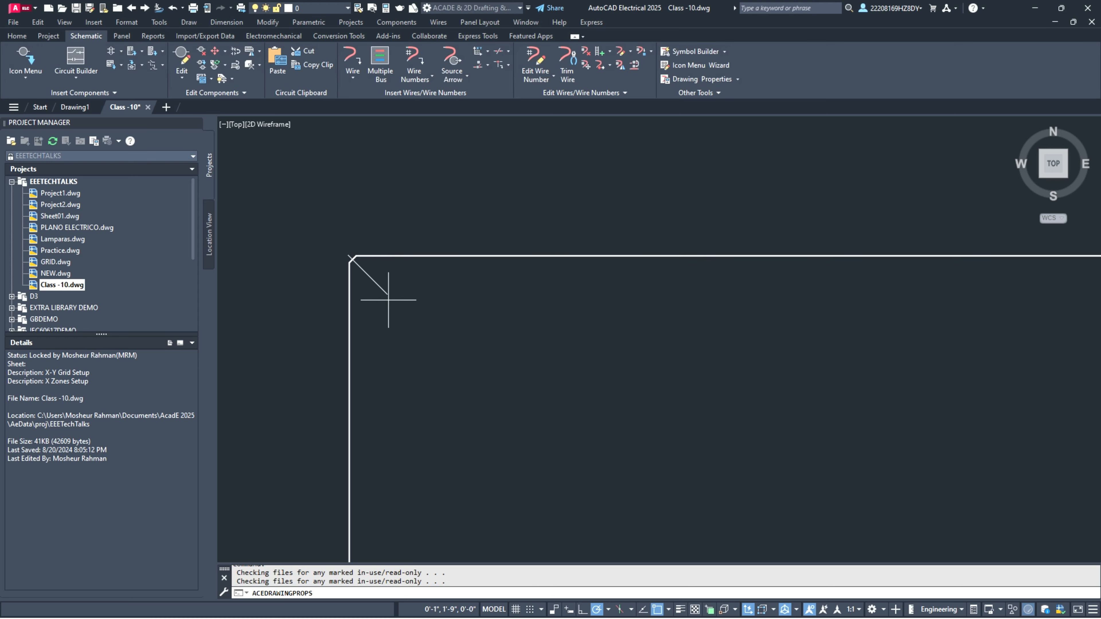
{"action": "scroll", "coordinate": [386, 297], "scroll_direction": "up", "scroll_amount": 4}
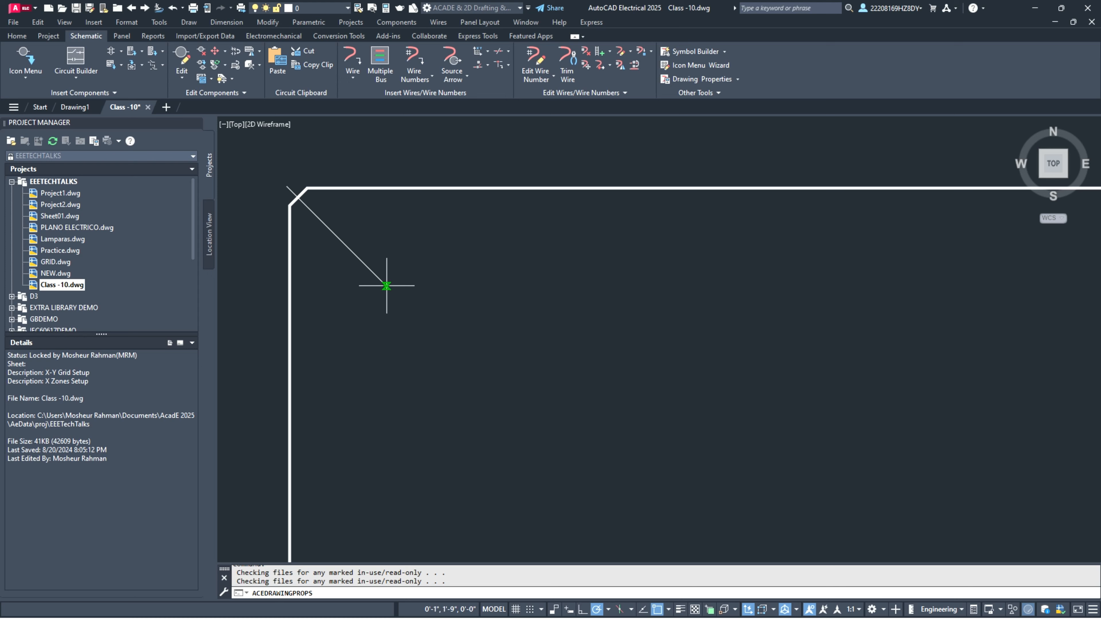
{"action": "left_click", "coordinate": [387, 286]}
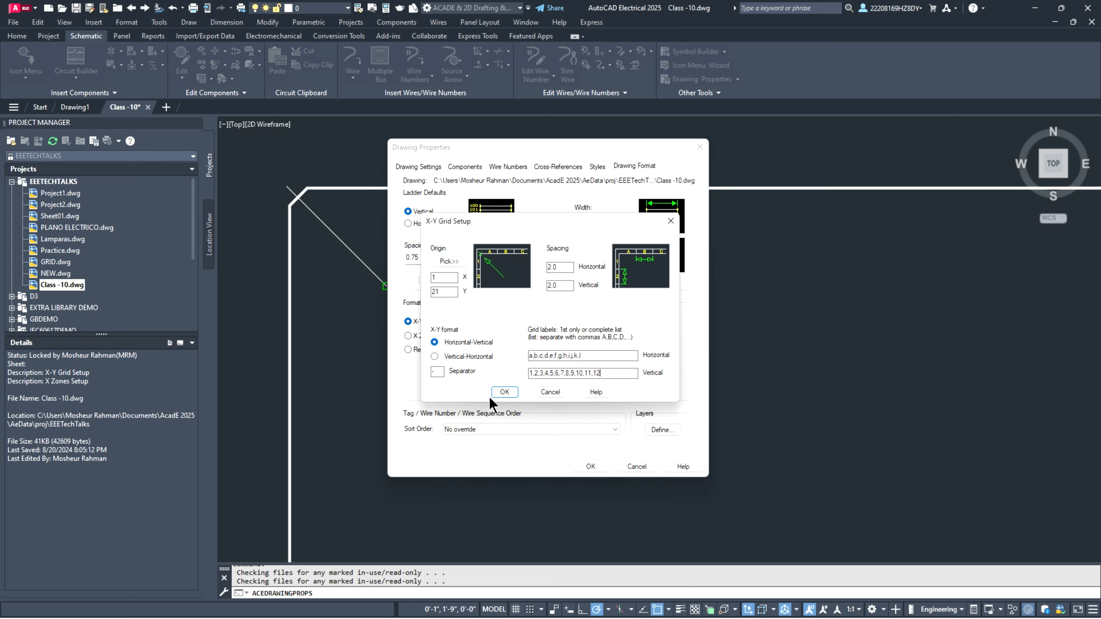
{"action": "left_click", "coordinate": [499, 393]}
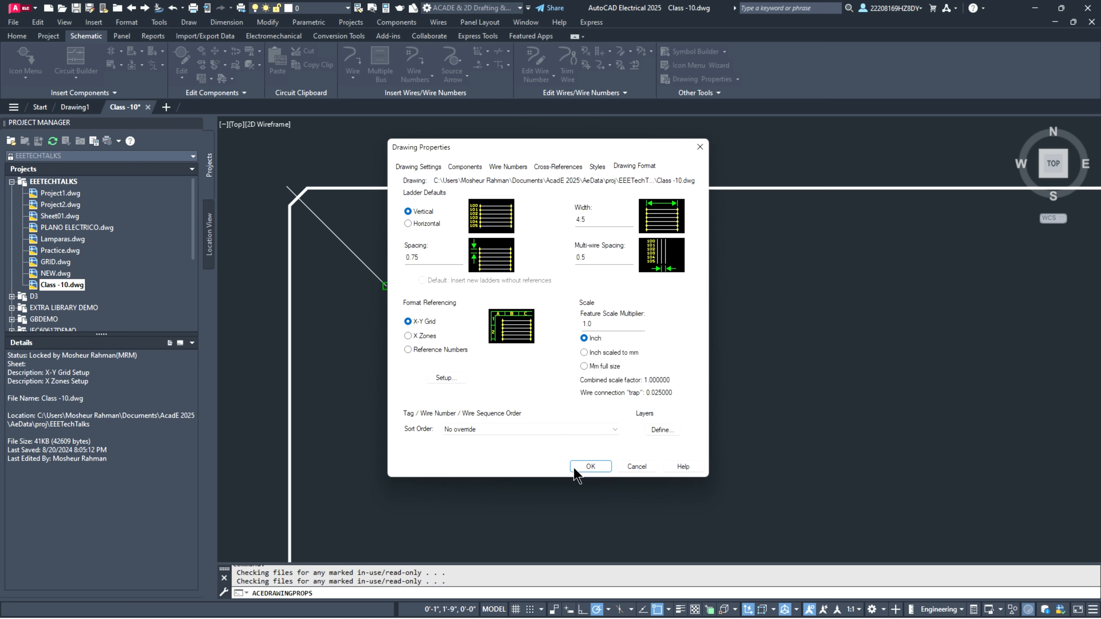
Step: Apply the drawing properties and insert the X-Y grid labels with horizontal and vertical counts of 12
{"action": "left_click", "coordinate": [593, 468]}
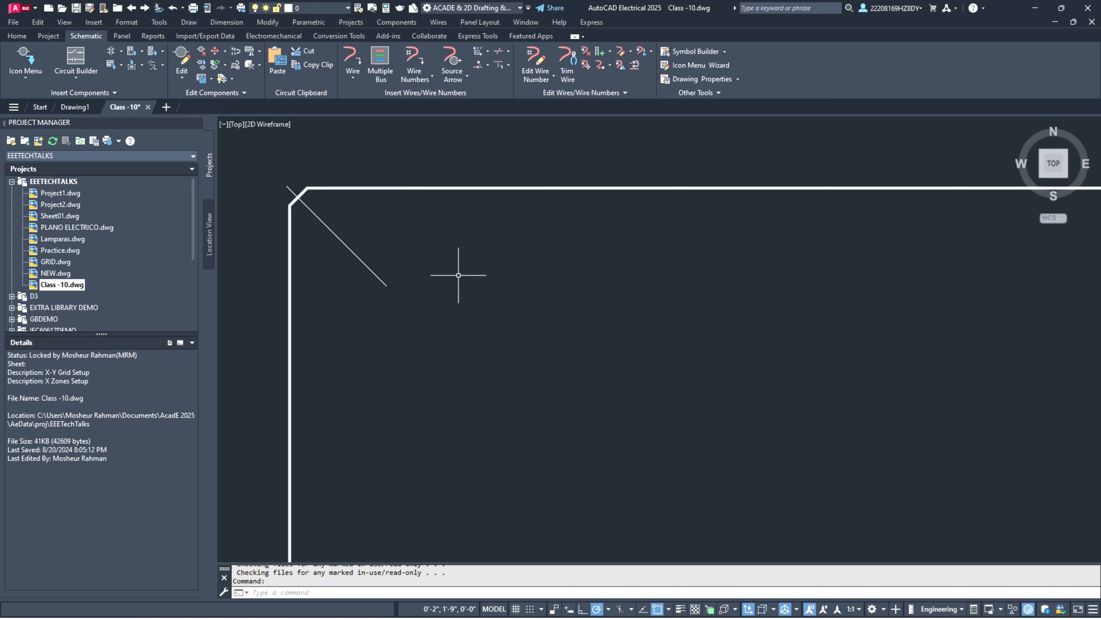
{"action": "left_click", "coordinate": [488, 51]}
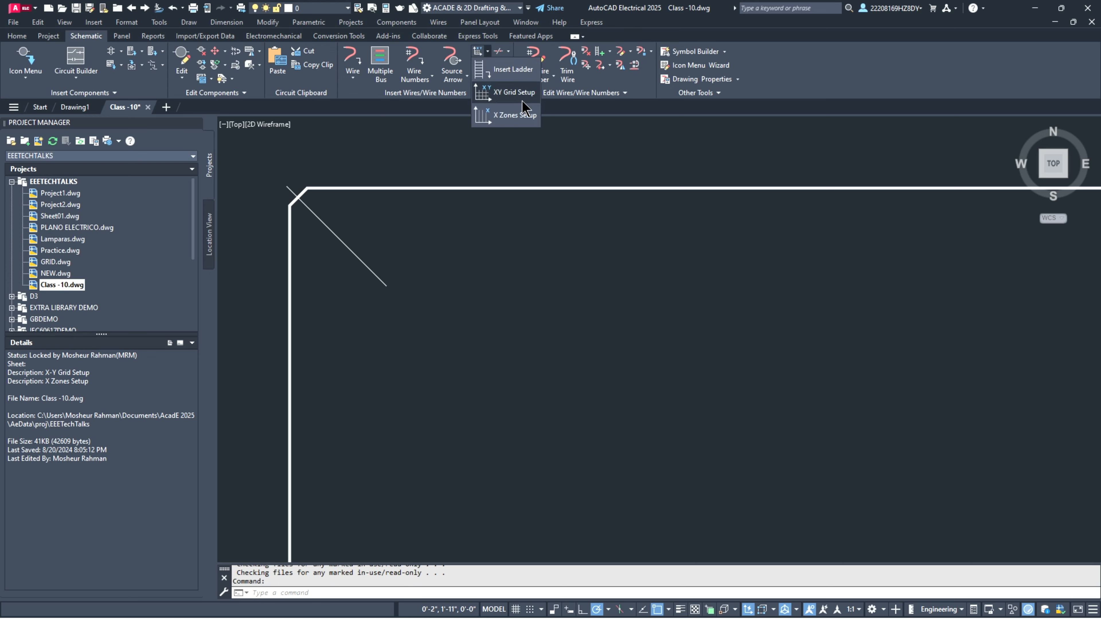
{"action": "left_click", "coordinate": [516, 93]}
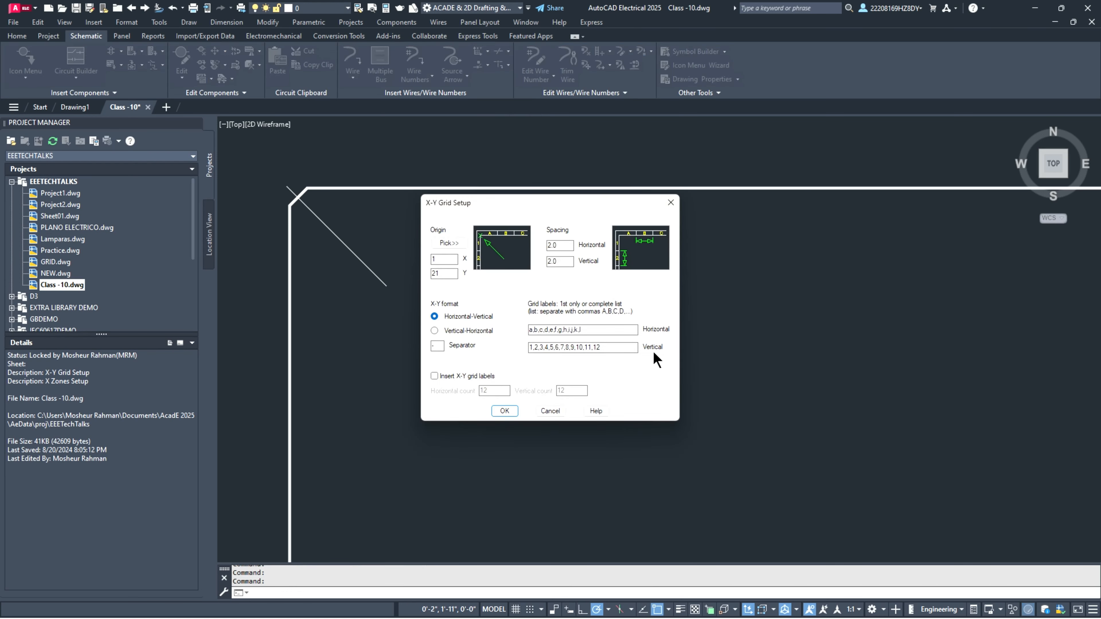
{"action": "left_click", "coordinate": [434, 376]}
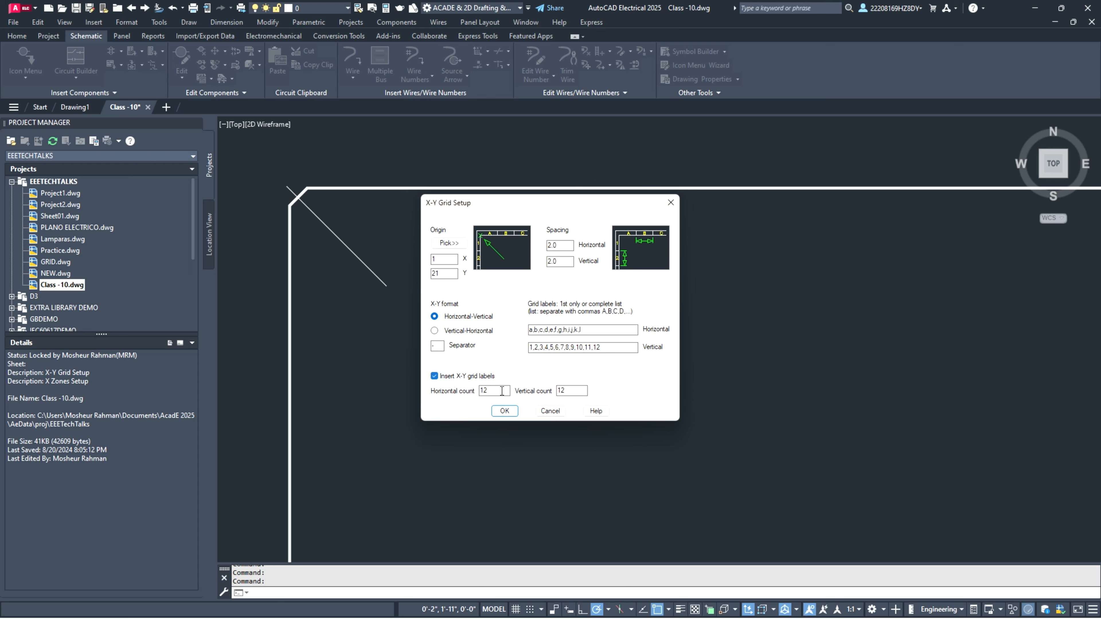
{"action": "left_click", "coordinate": [507, 413]}
{"action": "scroll", "coordinate": [499, 337], "scroll_direction": "down", "scroll_amount": 5}
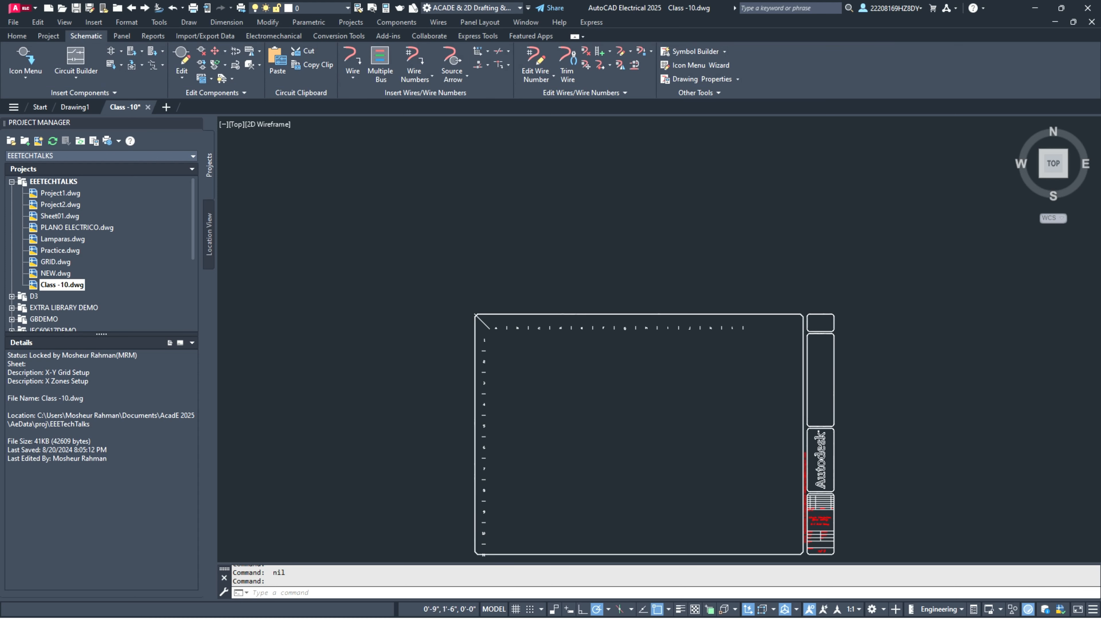
{"action": "scroll", "coordinate": [572, 361], "scroll_direction": "up", "scroll_amount": 4}
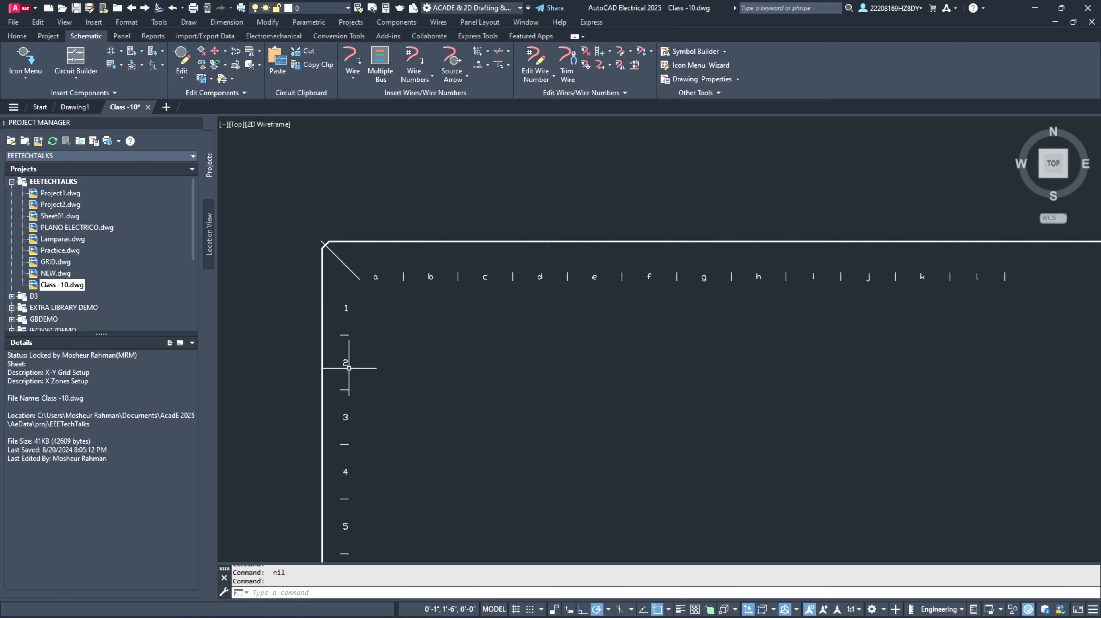
{"action": "scroll", "coordinate": [369, 304], "scroll_direction": "up", "scroll_amount": 5}
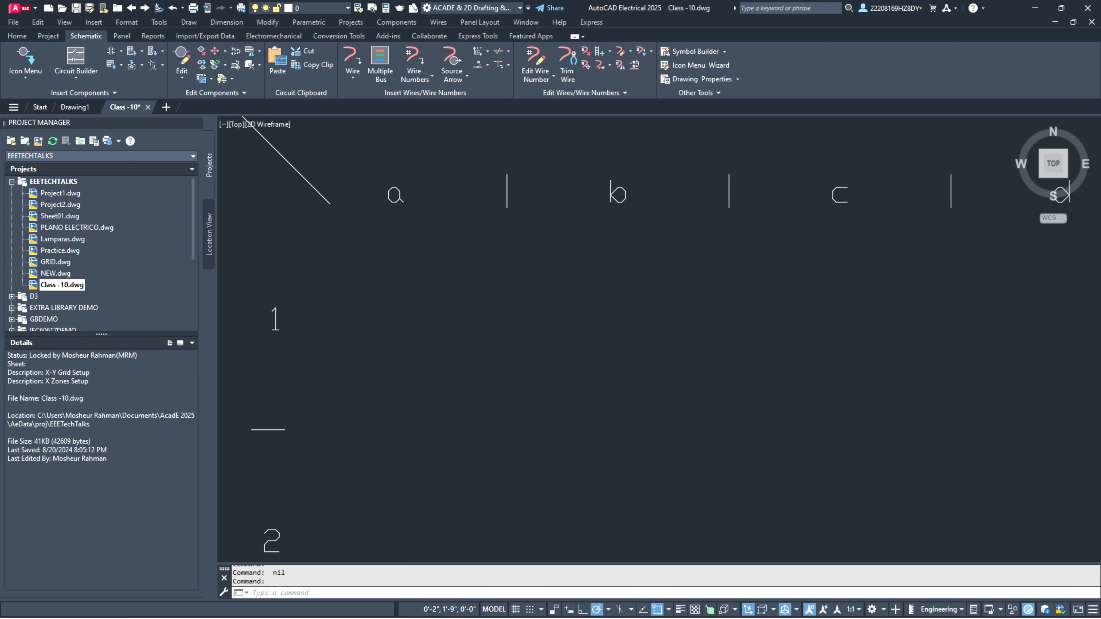
{"action": "scroll", "coordinate": [365, 250], "scroll_direction": "down", "scroll_amount": 6}
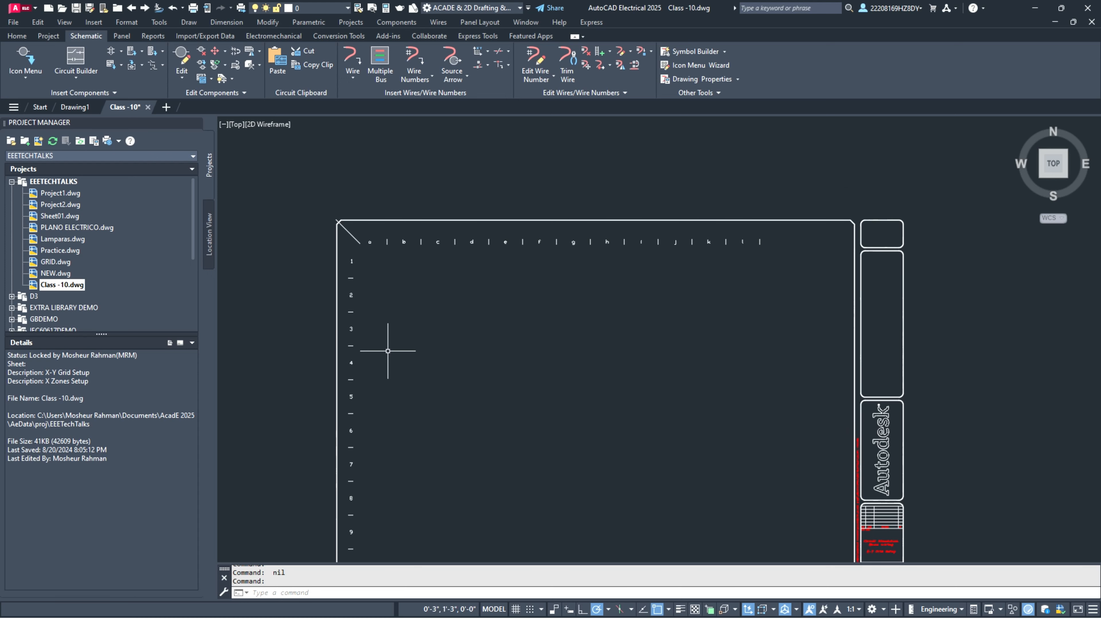
Step: Insert a 1 Phase Motor from the NFPA motor control symbols at grid column f, row 3, accepting its automatic tag
{"action": "left_click", "coordinate": [27, 55]}
{"action": "left_click", "coordinate": [27, 55]}
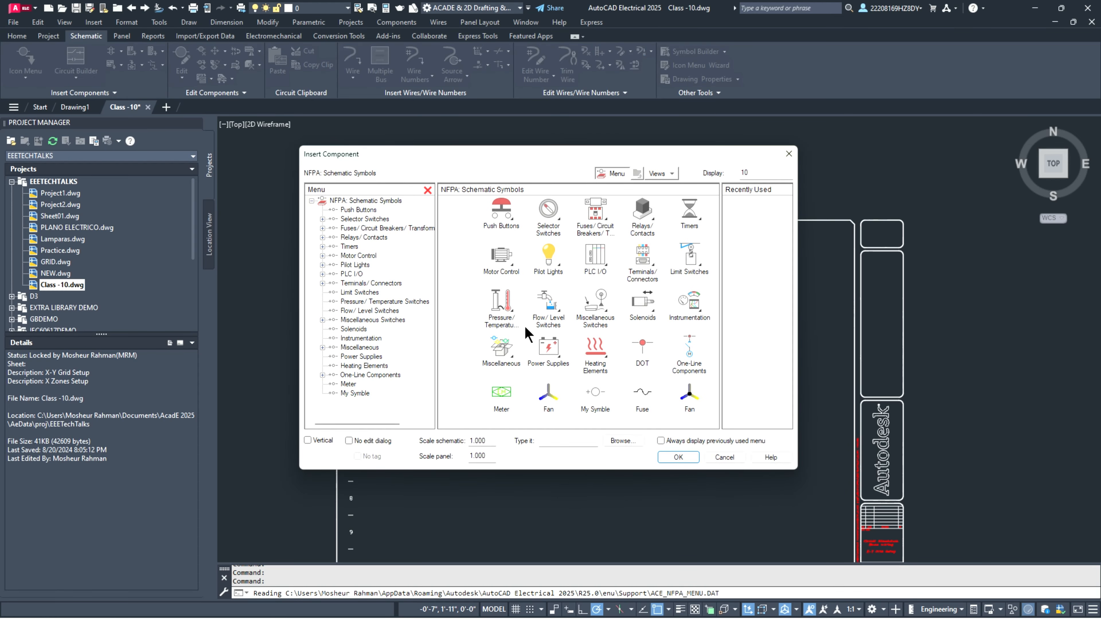
{"action": "left_click", "coordinate": [497, 268]}
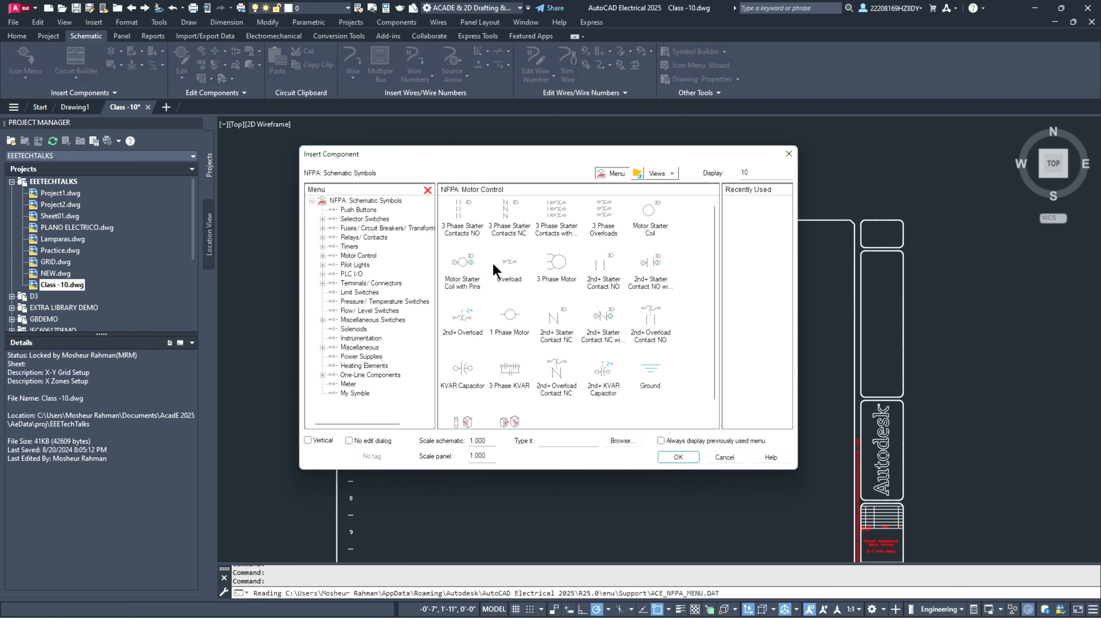
{"action": "left_click", "coordinate": [505, 317]}
{"action": "left_click", "coordinate": [538, 324]}
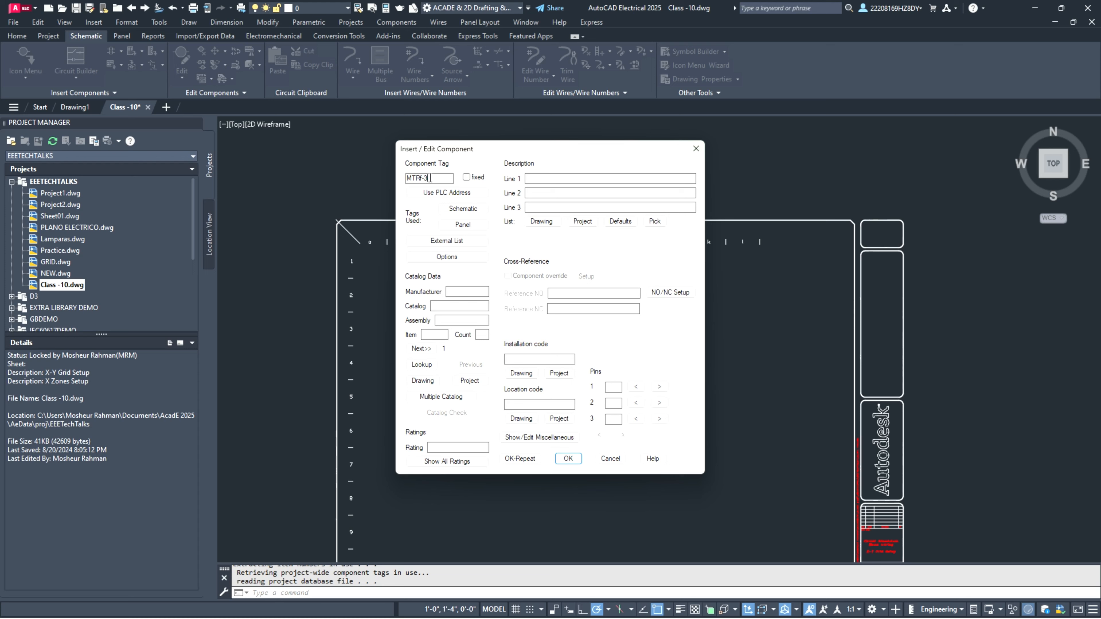
{"action": "left_click", "coordinate": [567, 459]}
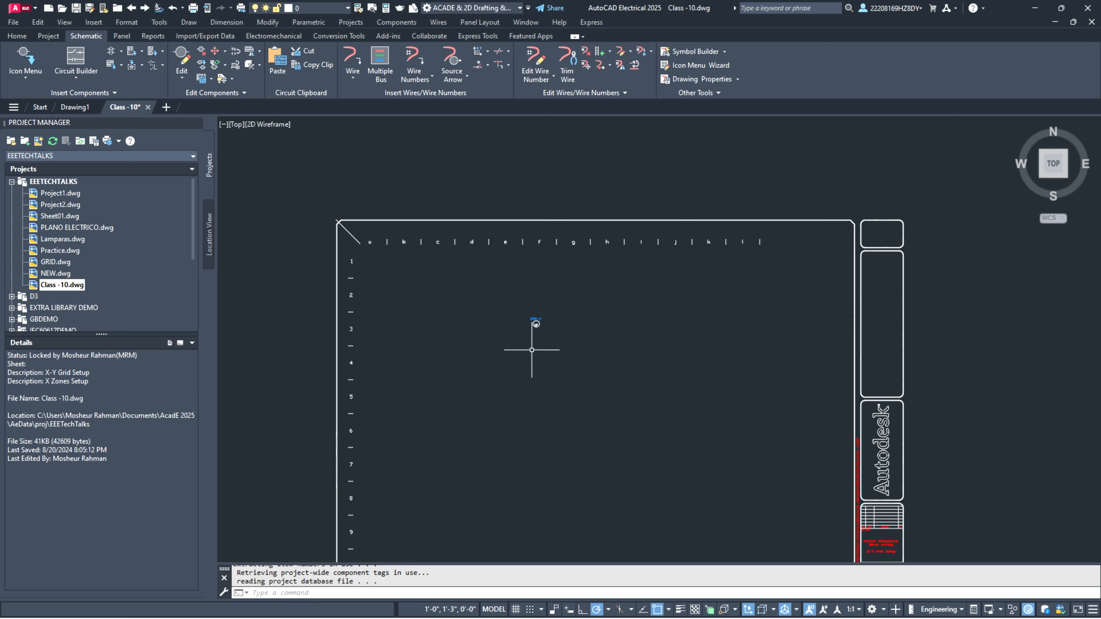
{"action": "scroll", "coordinate": [533, 321], "scroll_direction": "up", "scroll_amount": 4}
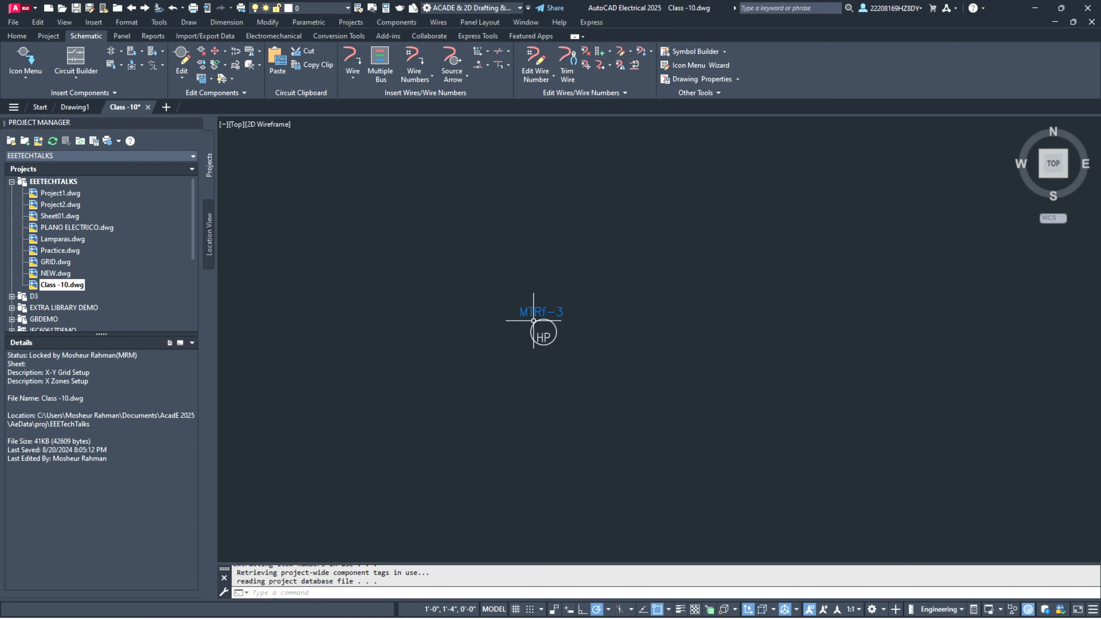
{"action": "scroll", "coordinate": [537, 322], "scroll_direction": "down", "scroll_amount": 4}
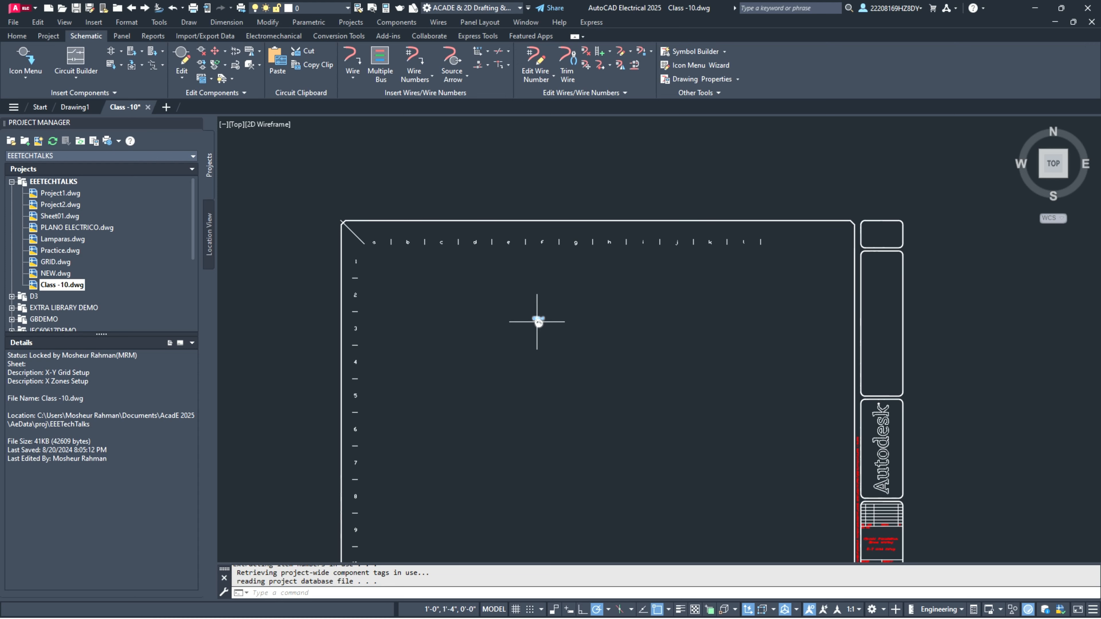
Step: Use Move Component to relocate the motor to grid column a, row 1, and have it retagged
{"action": "right_click", "coordinate": [538, 322]}
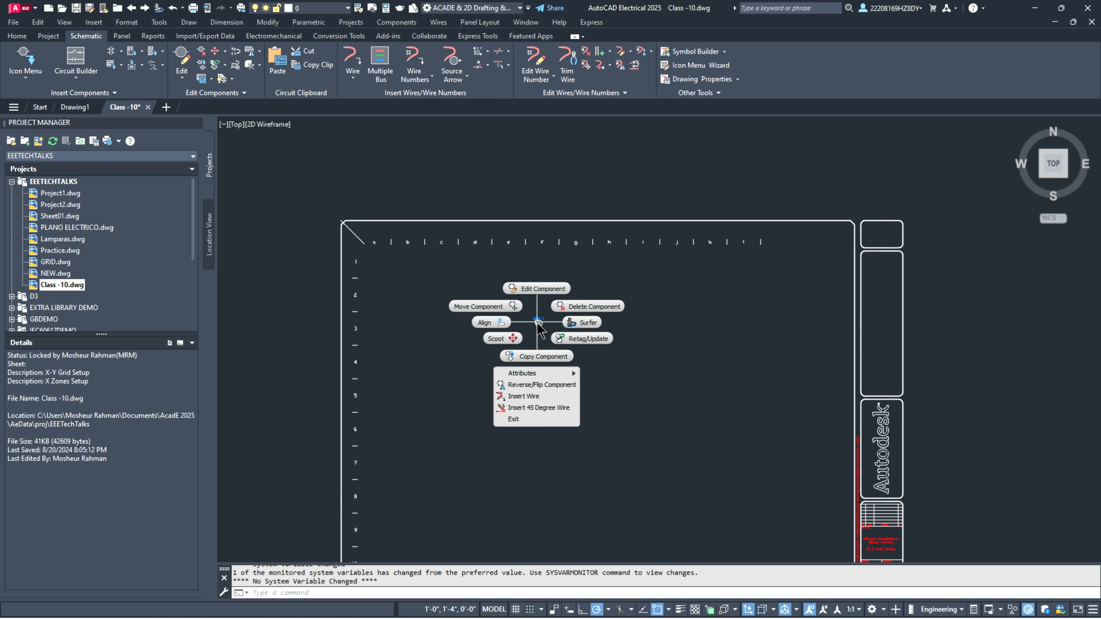
{"action": "left_click", "coordinate": [496, 305]}
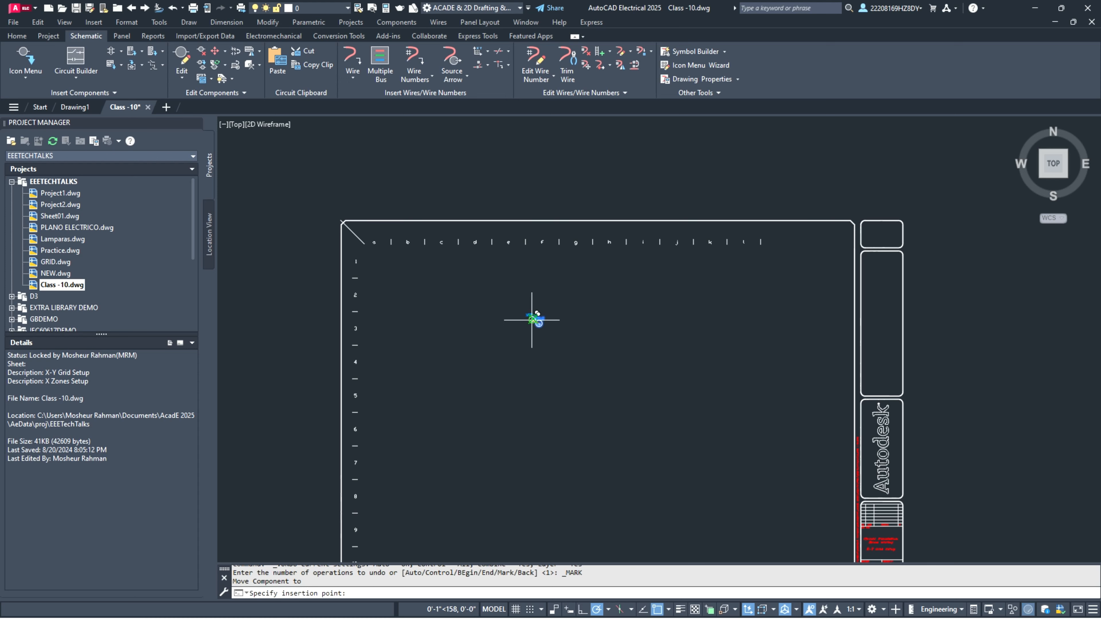
{"action": "left_click", "coordinate": [376, 267]}
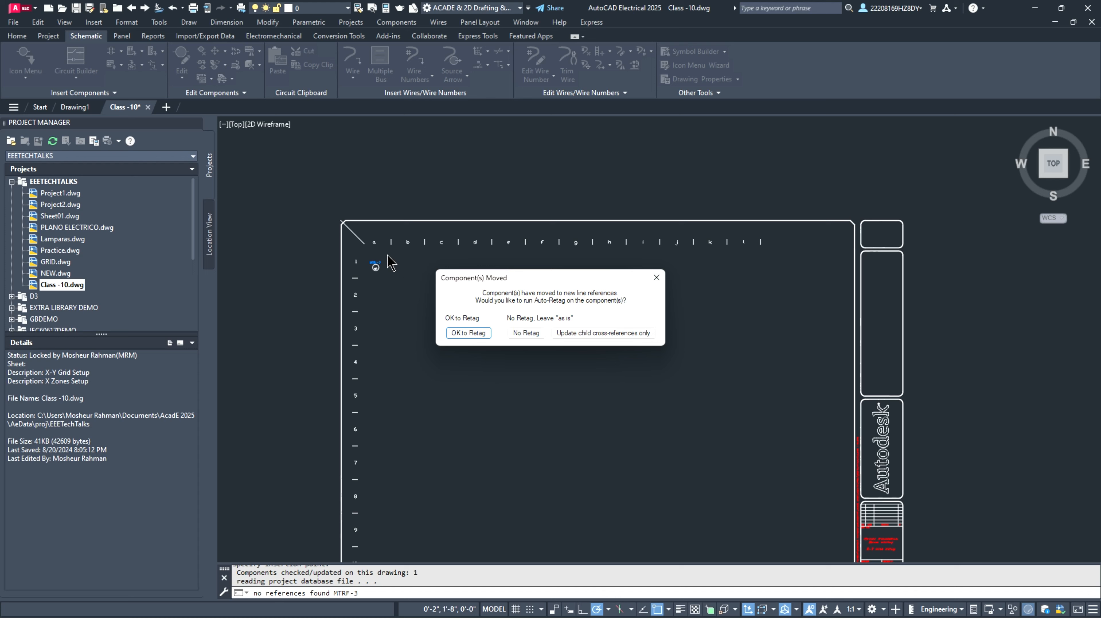
{"action": "left_click", "coordinate": [476, 334]}
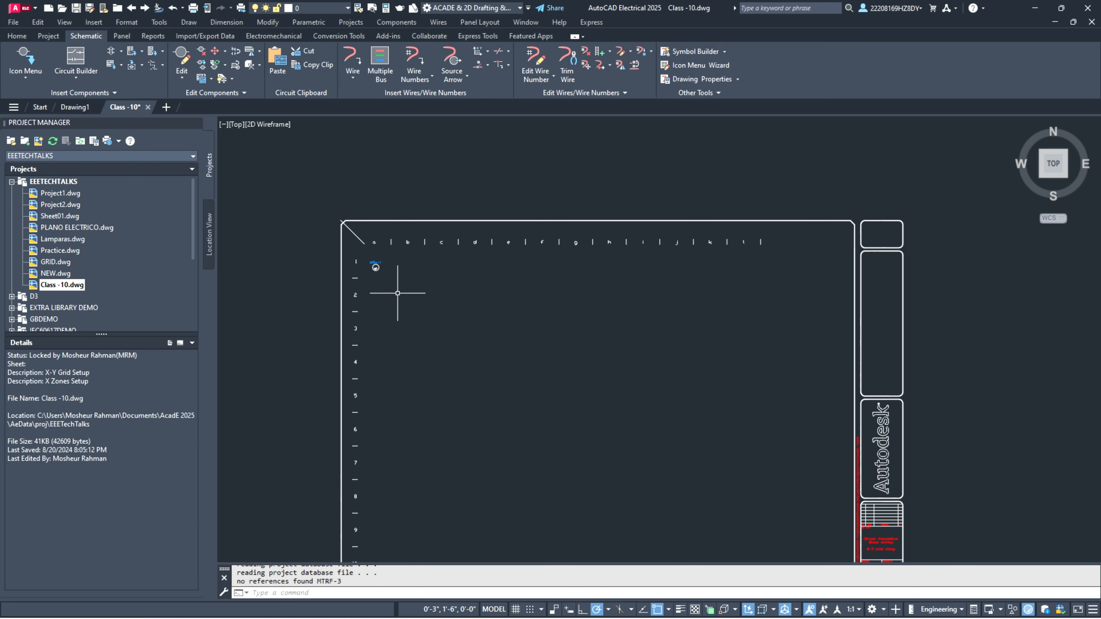
{"action": "scroll", "coordinate": [377, 260], "scroll_direction": "up", "scroll_amount": 5}
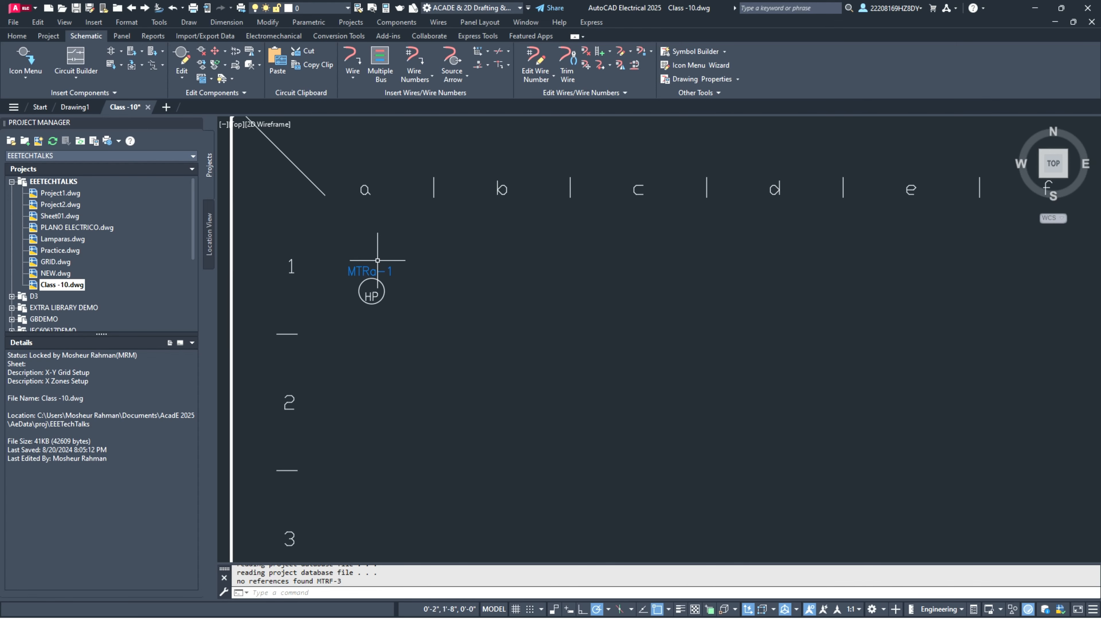
Step: Move the motor to grid column c, row 1, with the plain Move command
{"action": "left_click", "coordinate": [378, 291]}
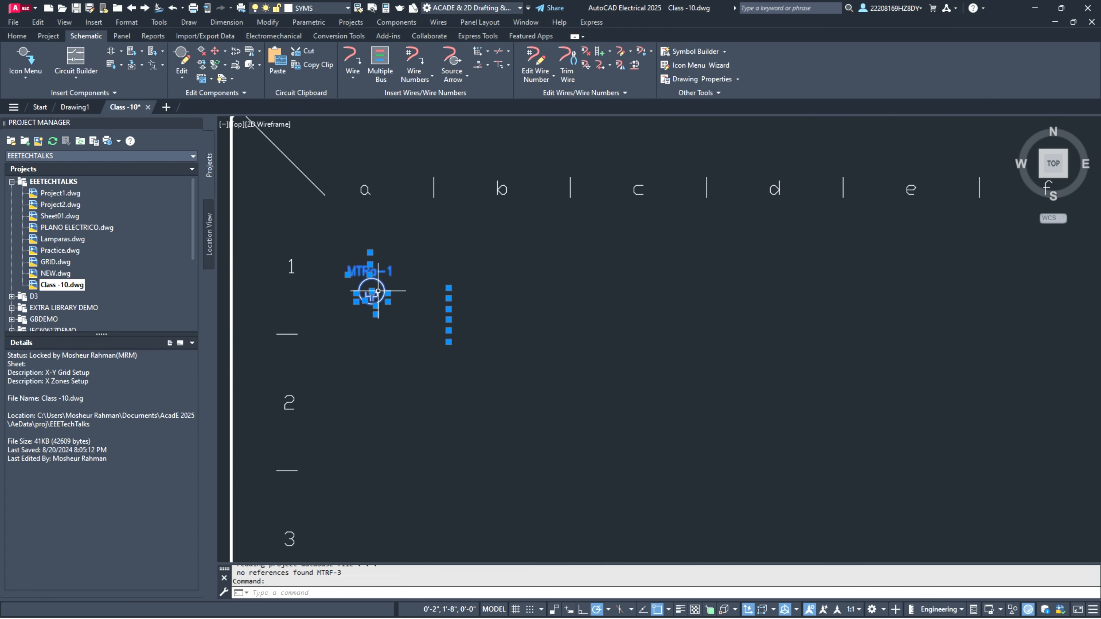
{"action": "type", "text": "M"}
{"action": "key", "text": "Return"}
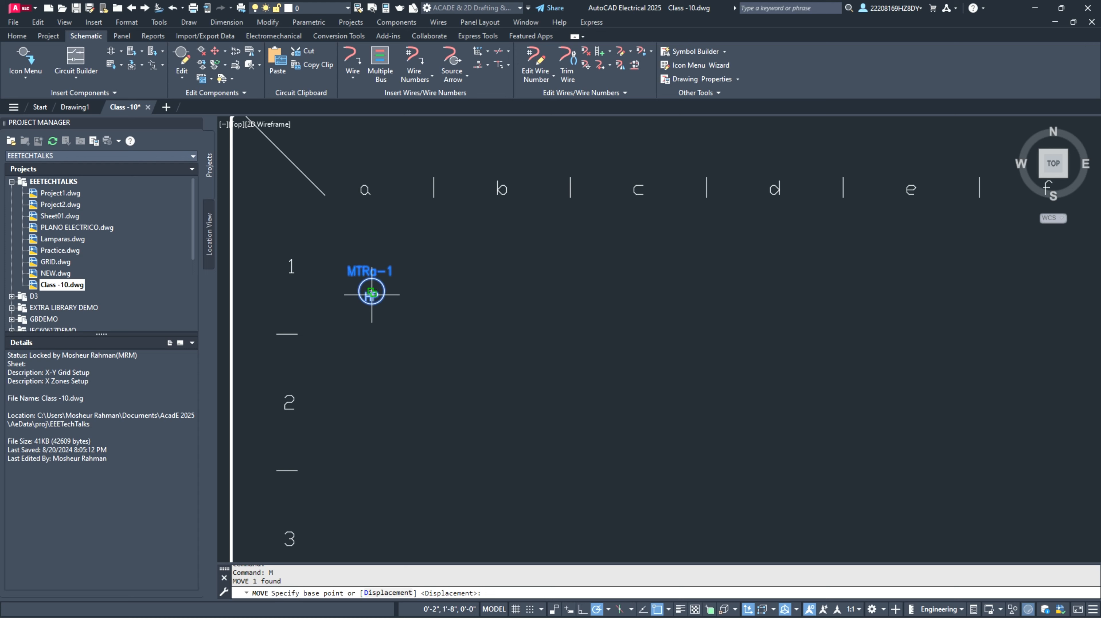
{"action": "left_click", "coordinate": [376, 292]}
{"action": "left_click", "coordinate": [632, 294]}
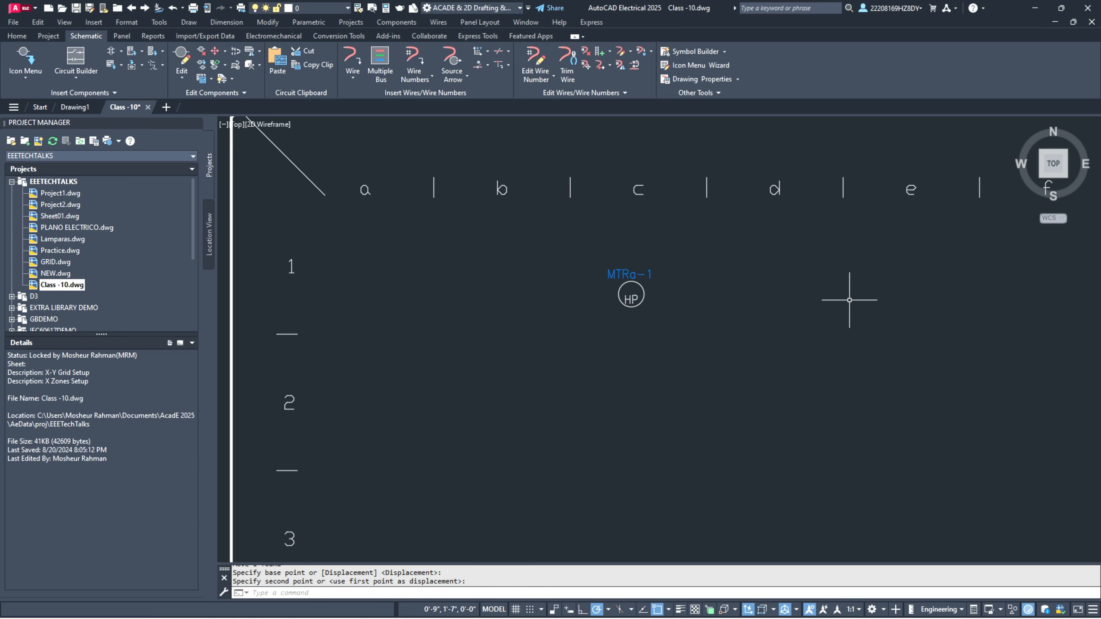
Step: Relocate the motor to grid column b, row 2, with Move Component and have it retagged
{"action": "right_click", "coordinate": [633, 303]}
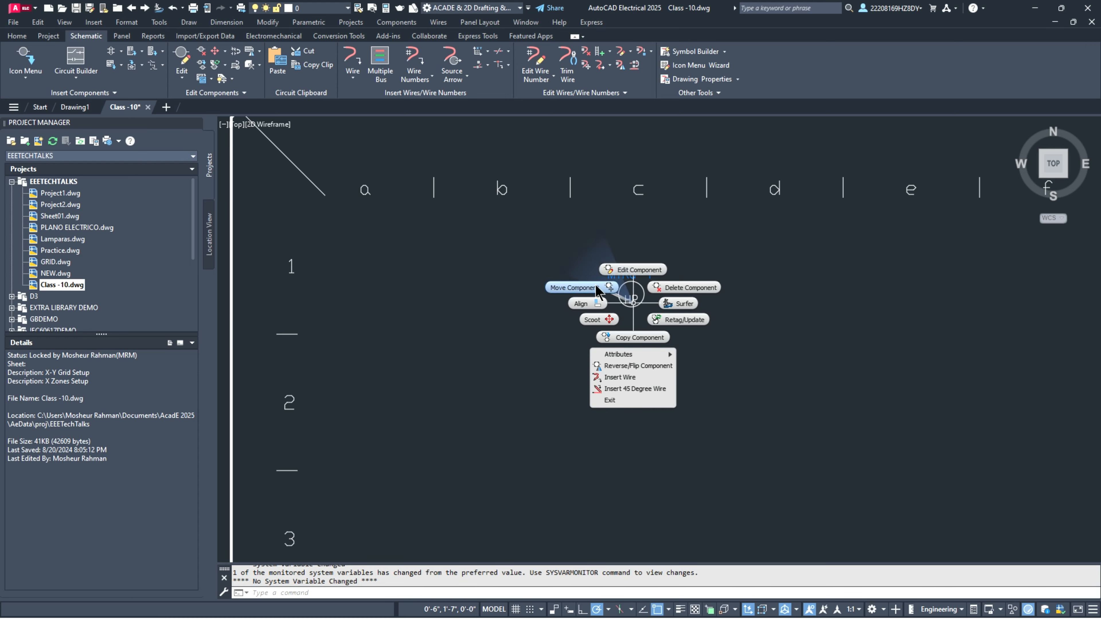
{"action": "left_click", "coordinate": [634, 296]}
{"action": "right_click", "coordinate": [635, 295]}
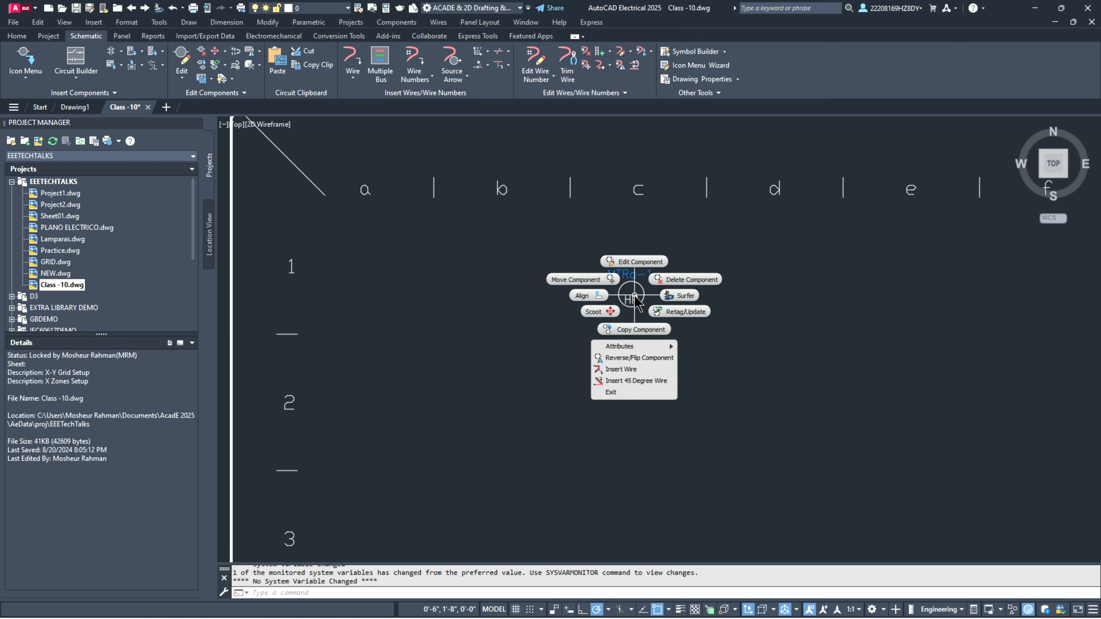
{"action": "left_click", "coordinate": [590, 282]}
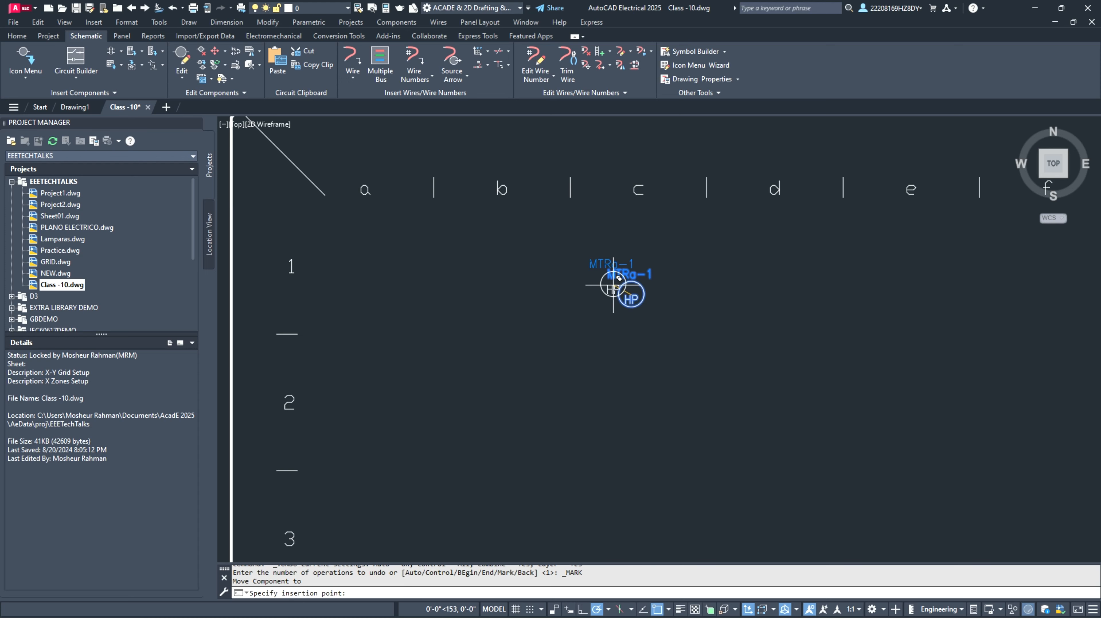
{"action": "left_click", "coordinate": [508, 360]}
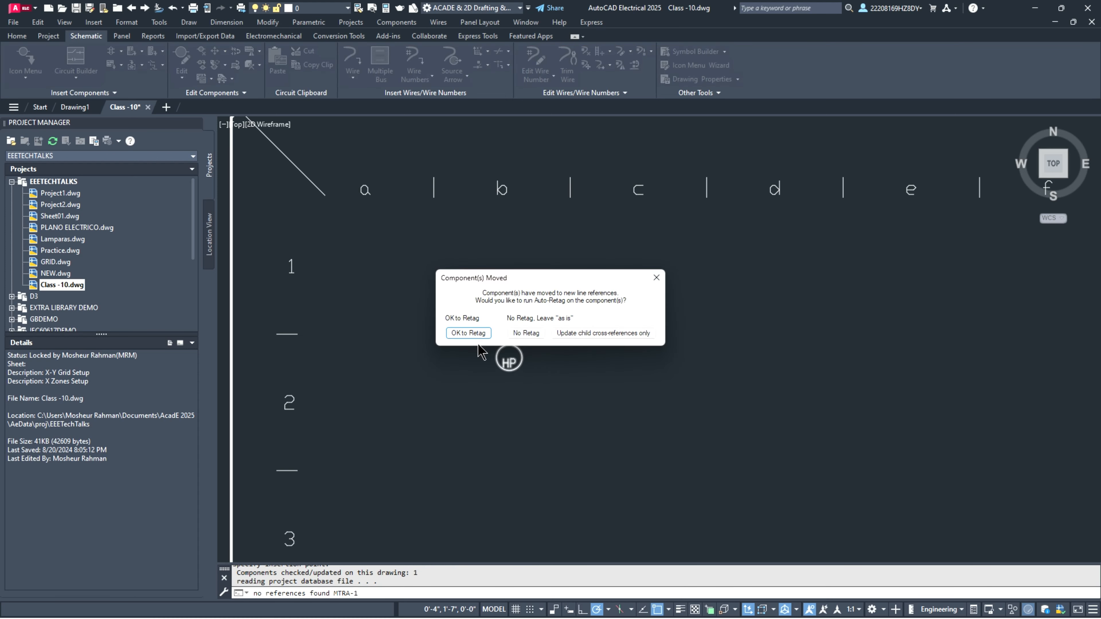
{"action": "left_click", "coordinate": [471, 334]}
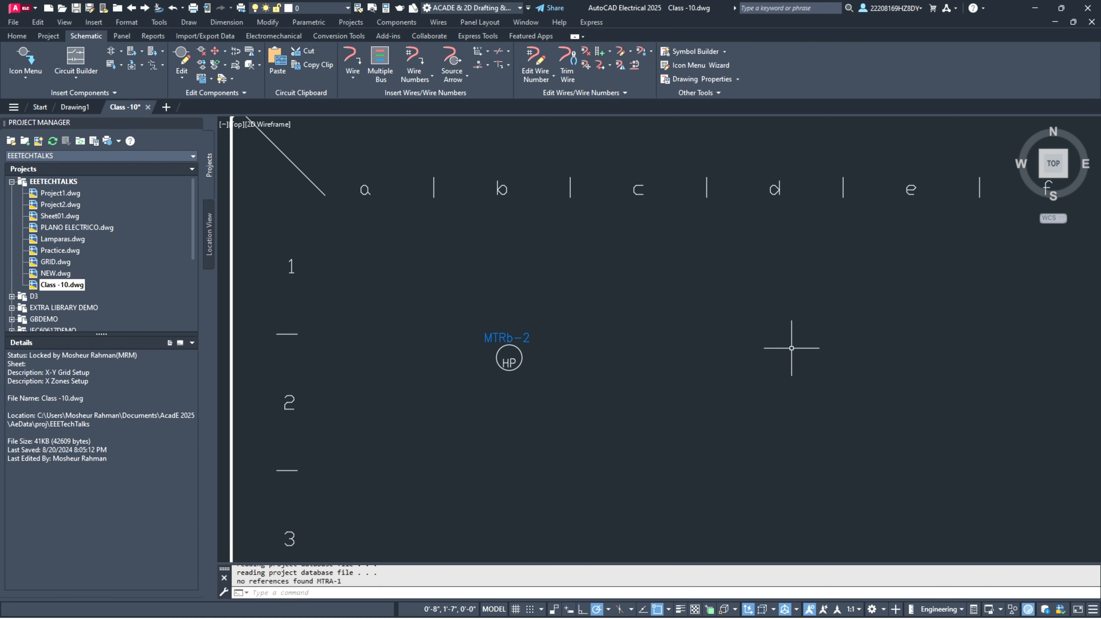
Step: Erase the grid labels, the diagonal line and the motor from the sheet, keeping the border and title block
{"action": "scroll", "coordinate": [450, 312], "scroll_direction": "down", "scroll_amount": 5}
{"action": "left_click", "coordinate": [346, 205]}
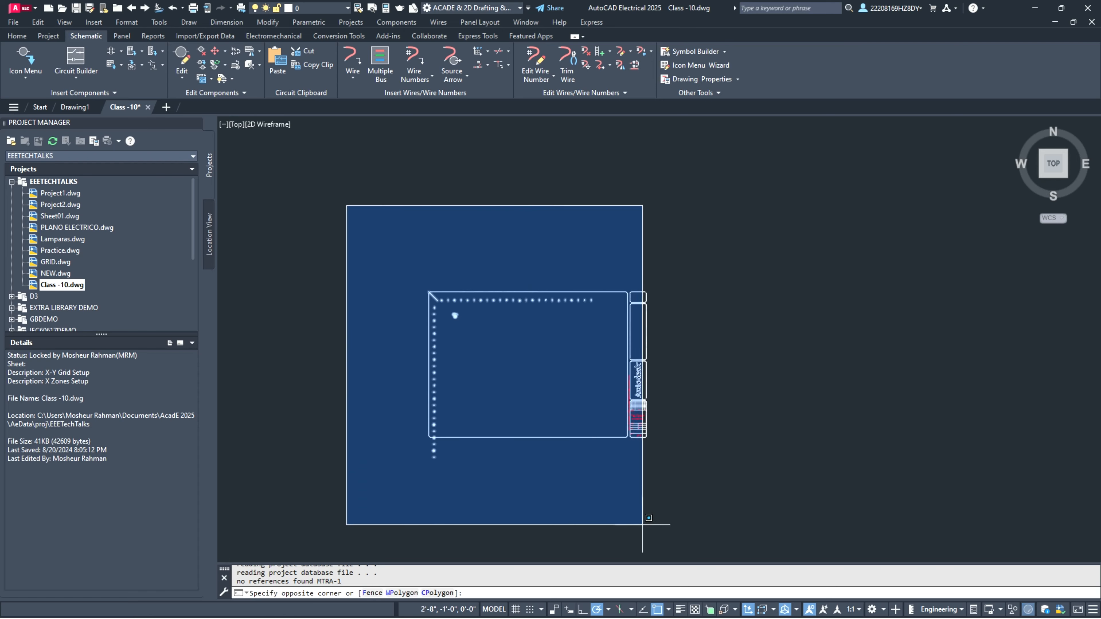
{"action": "left_click", "coordinate": [614, 524]}
{"action": "key", "text": "Delete"}
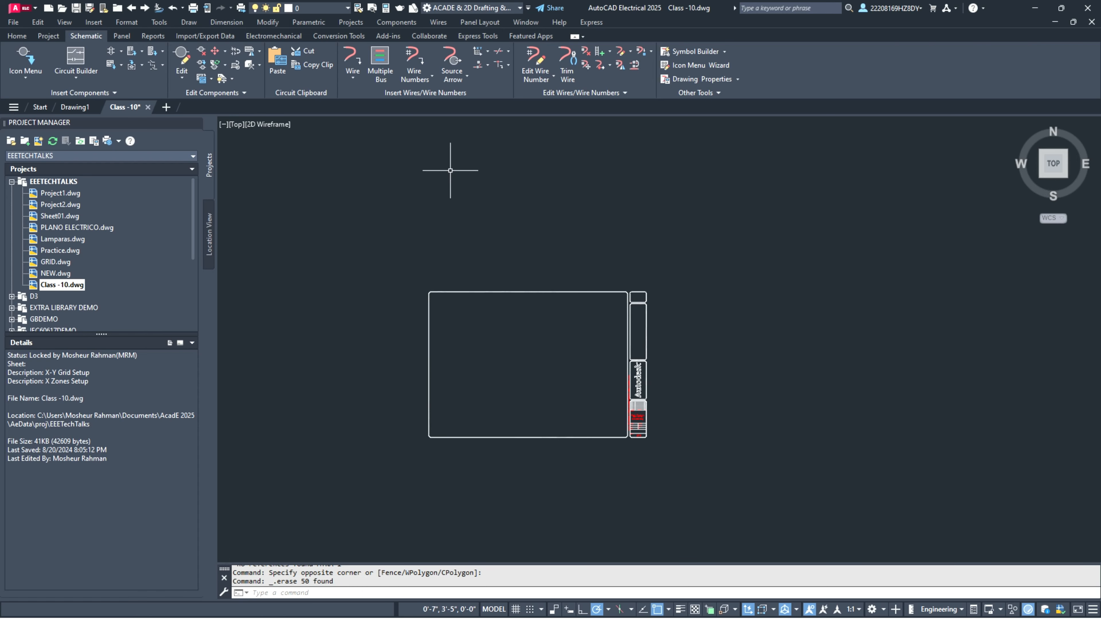
{"action": "scroll", "coordinate": [440, 333], "scroll_direction": "up", "scroll_amount": 4}
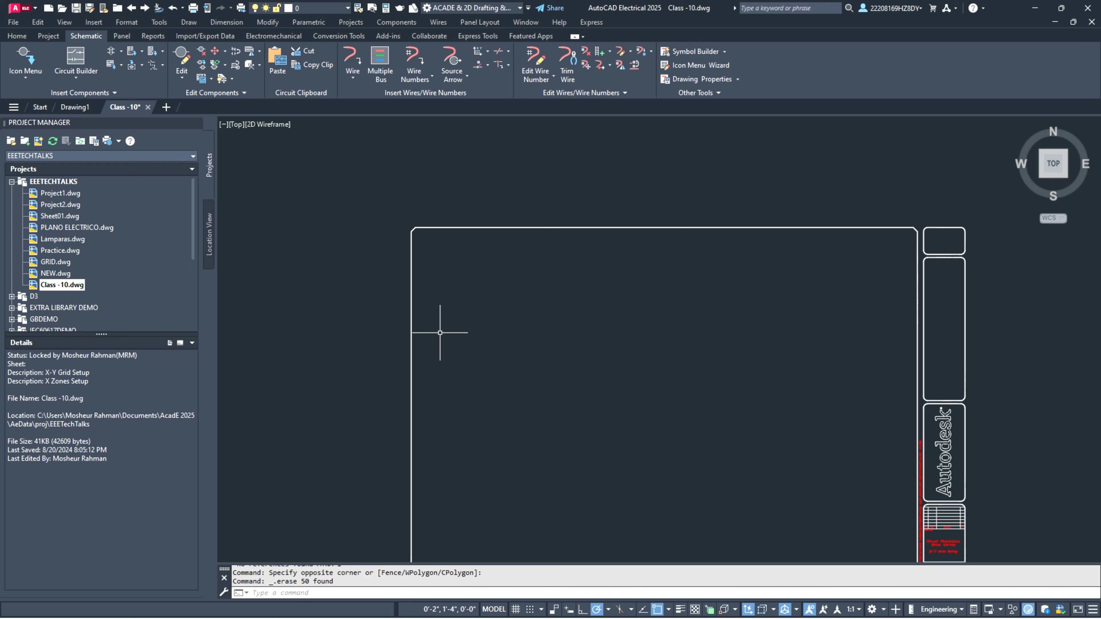
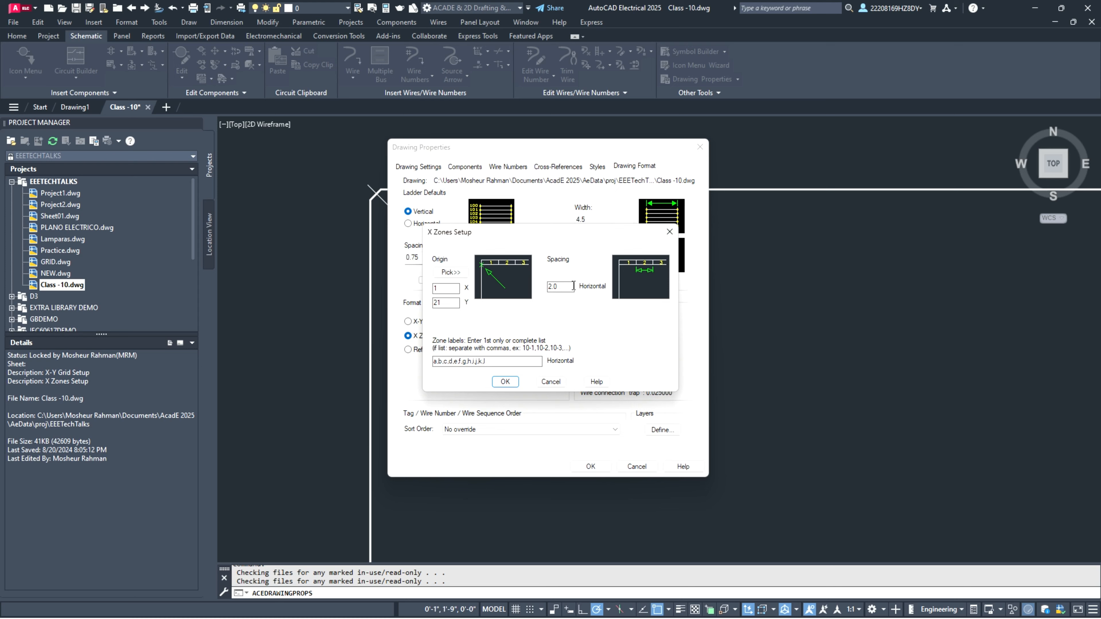
Step: Set the horizontal spacing of the X zones to 1 and apply the drawing properties
{"action": "type", "text": "1"}
{"action": "left_click", "coordinate": [504, 382]}
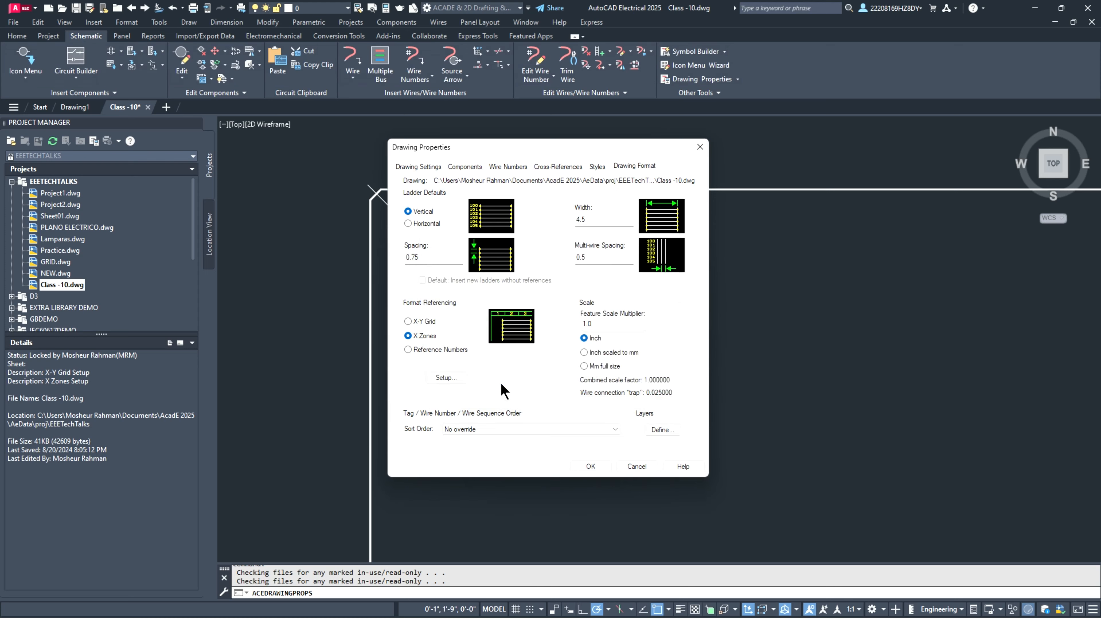
{"action": "left_click", "coordinate": [591, 466]}
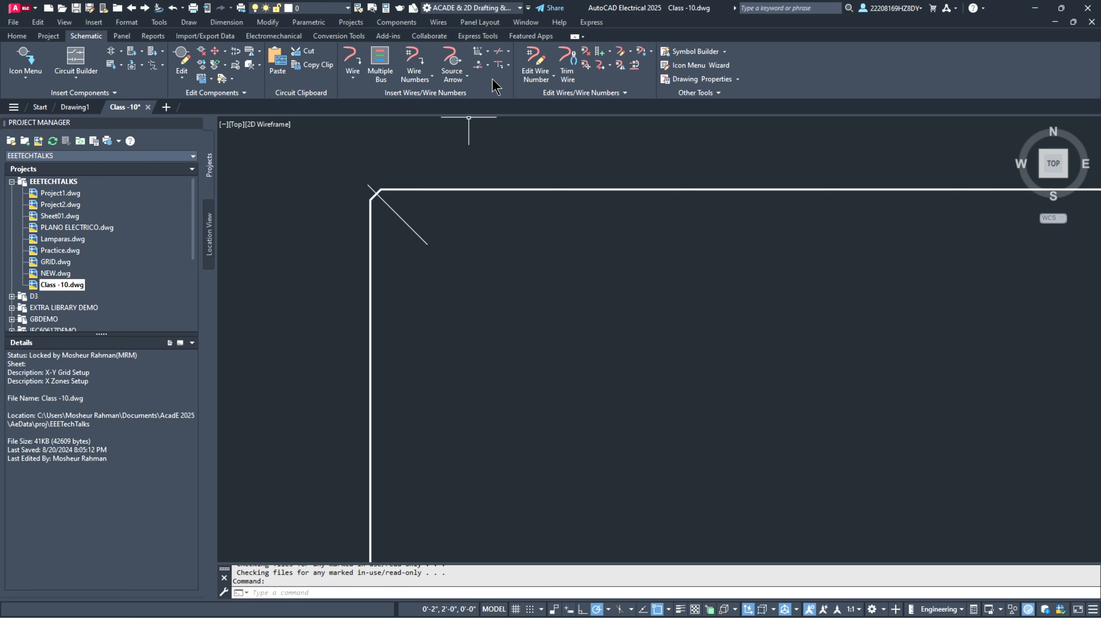
Step: Insert twelve X zone labels, a to l, along the upper border with a horizontal spacing of 1
{"action": "left_click", "coordinate": [486, 54]}
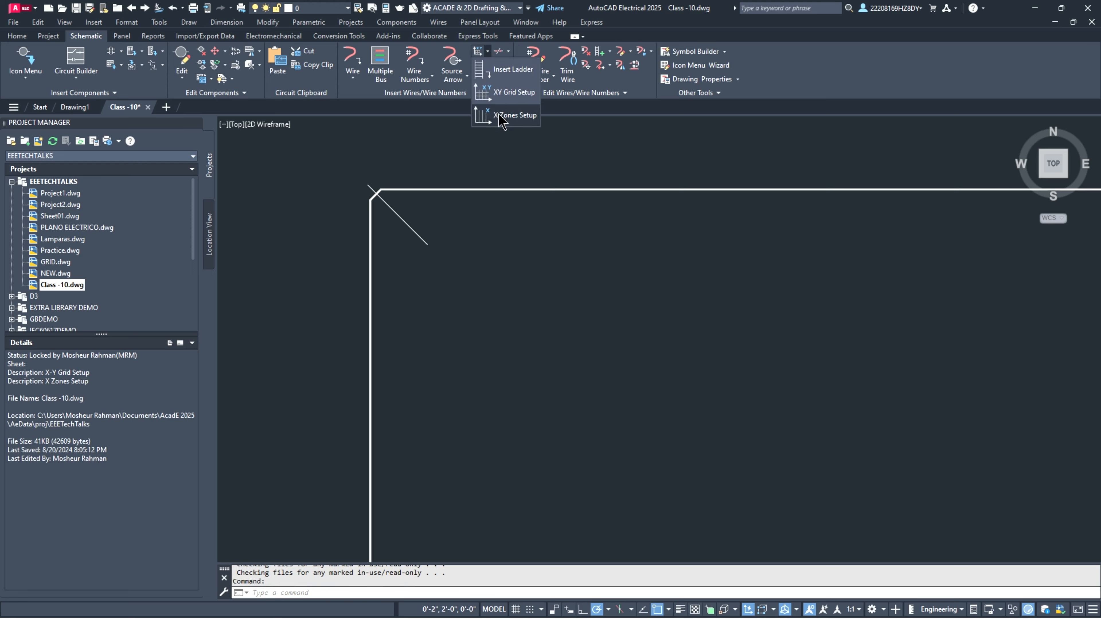
{"action": "left_click", "coordinate": [514, 117]}
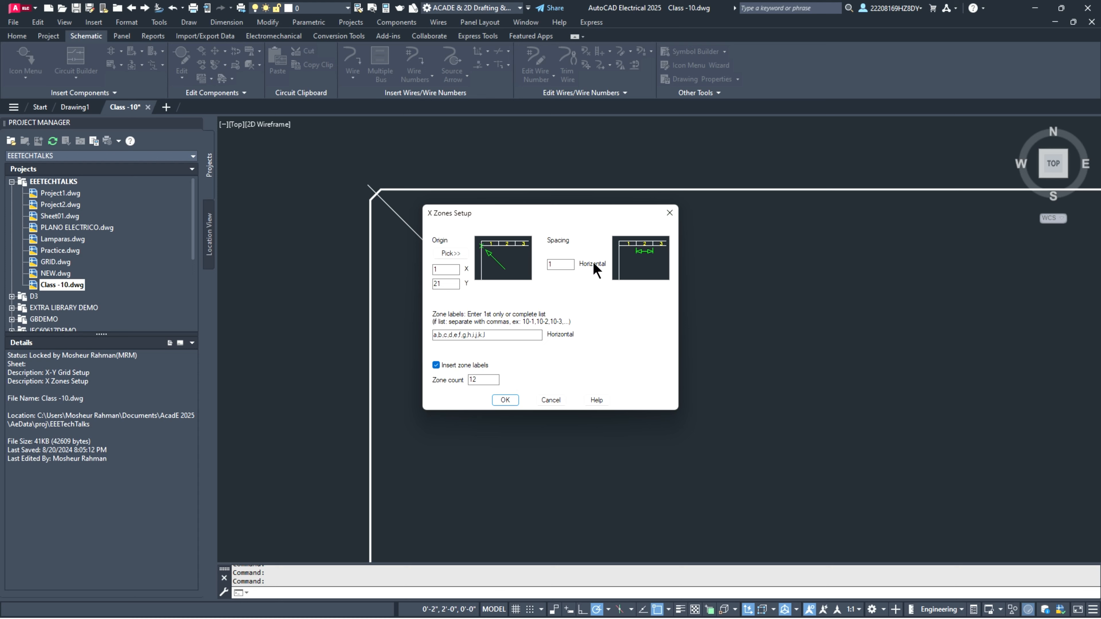
{"action": "left_click", "coordinate": [499, 401]}
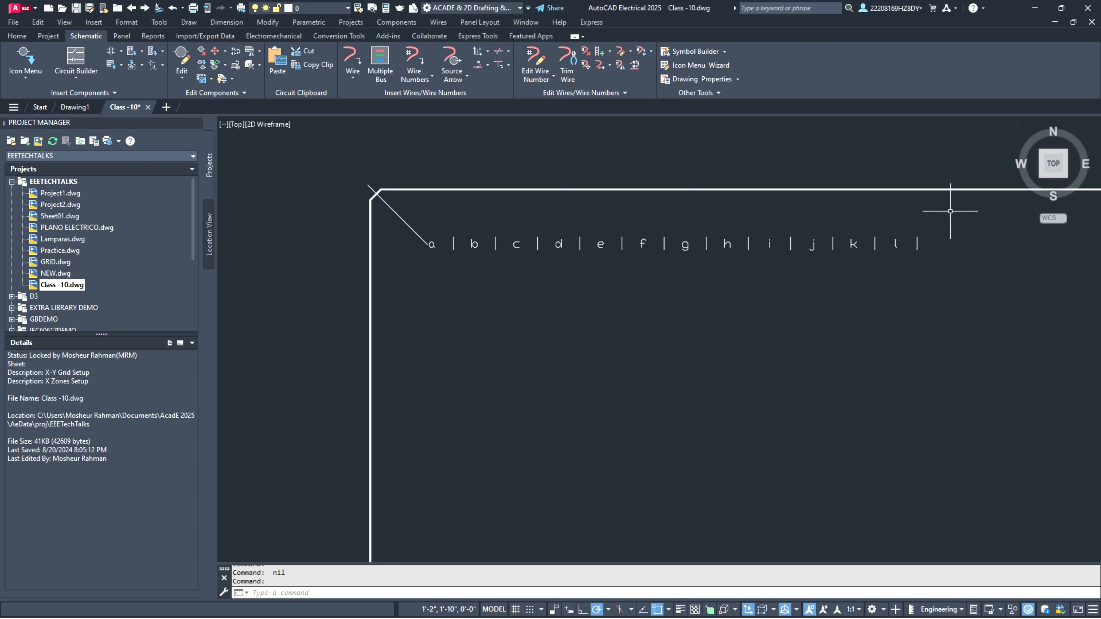
Step: Erase the row of twelve zone labels, keeping the diagonal line at the sheet corner
{"action": "left_click", "coordinate": [427, 228]}
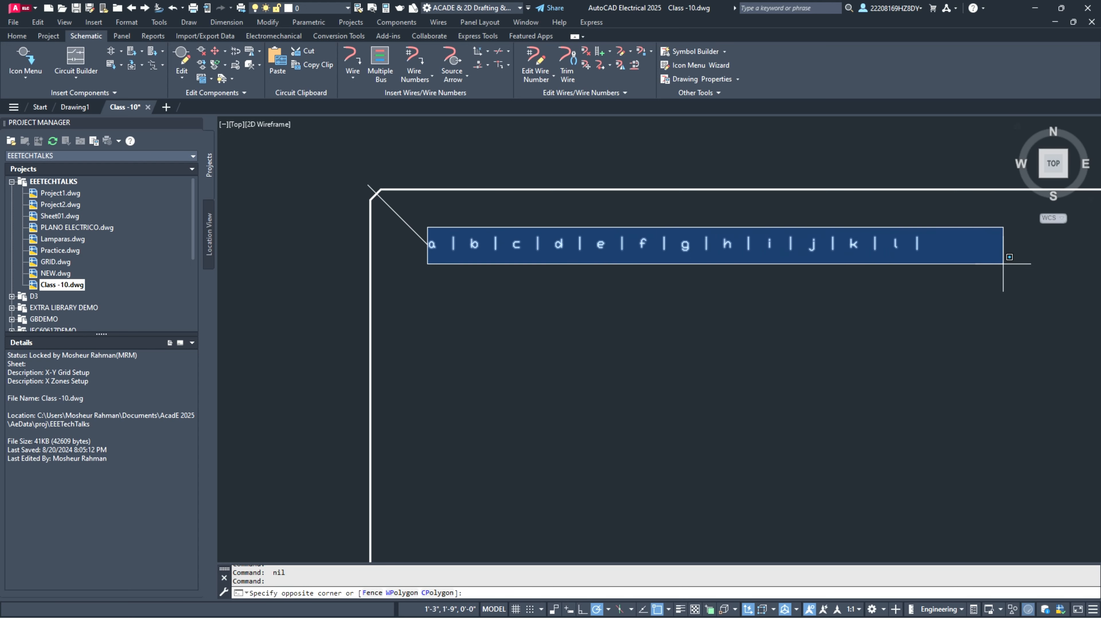
{"action": "left_click", "coordinate": [1009, 257]}
{"action": "key", "text": "Delete"}
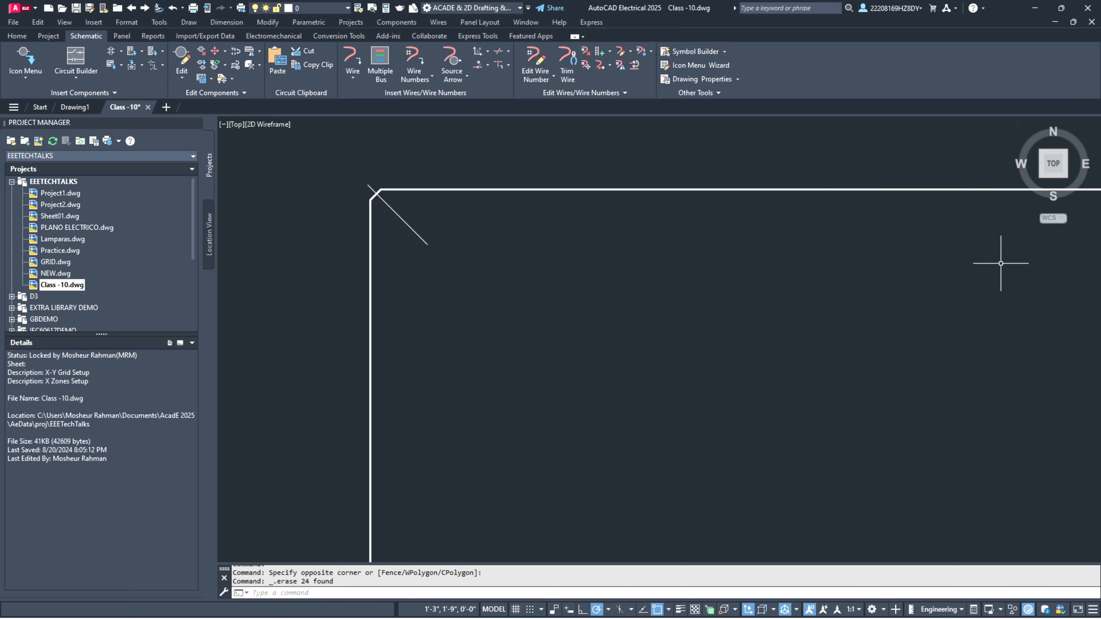
Step: Insert X zone labels a to h along the upper border with a horizontal spacing of 2
{"action": "left_click", "coordinate": [490, 53]}
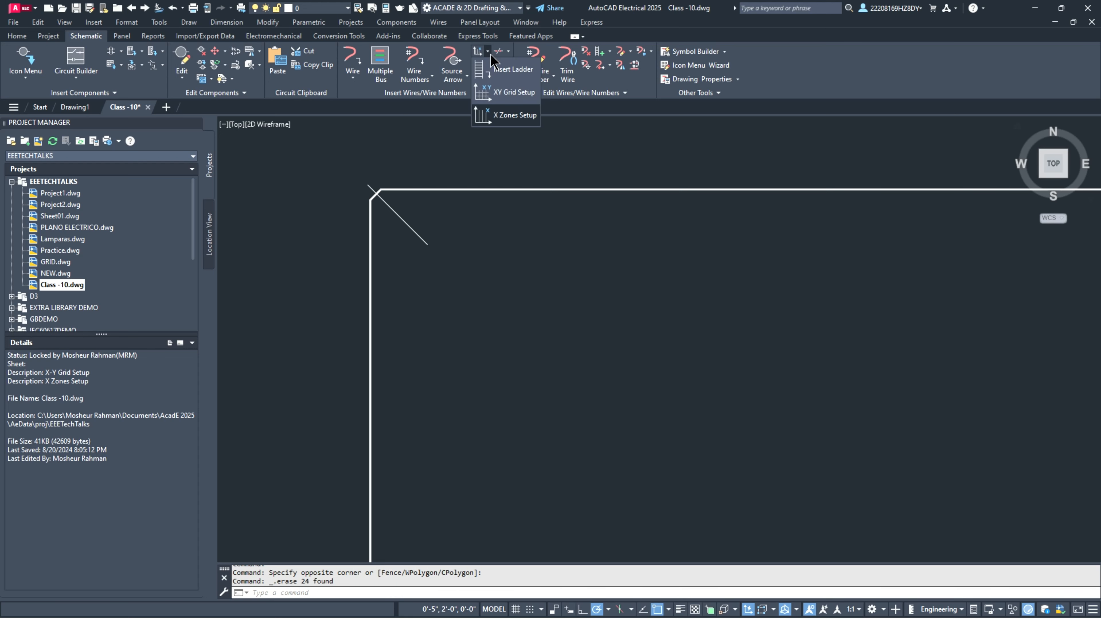
{"action": "left_click", "coordinate": [500, 115]}
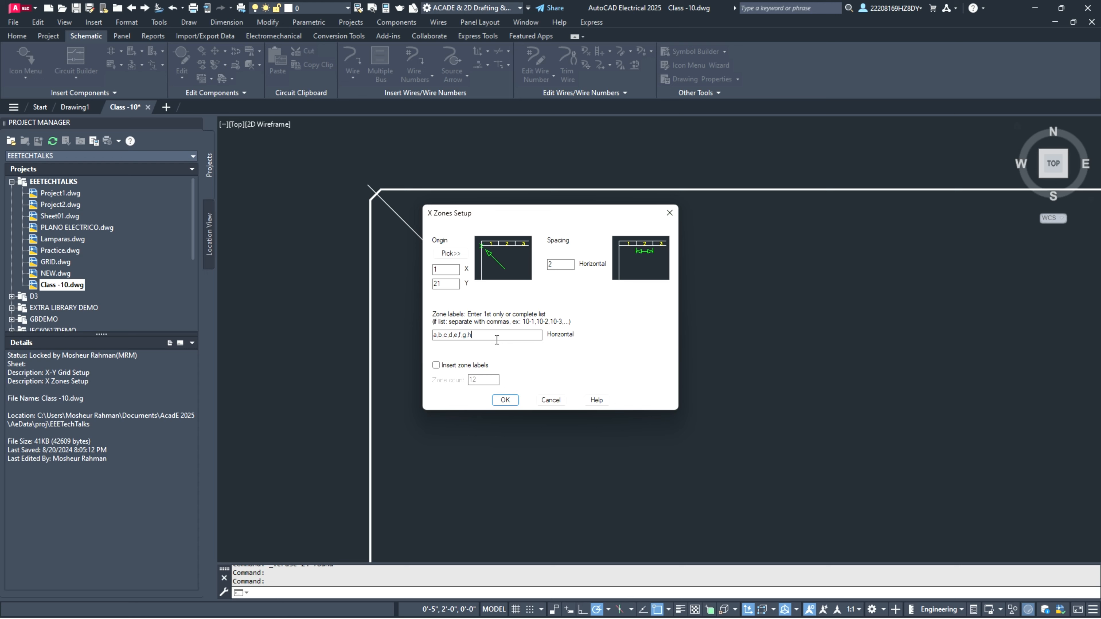
{"action": "left_click", "coordinate": [436, 366]}
{"action": "left_click", "coordinate": [505, 400]}
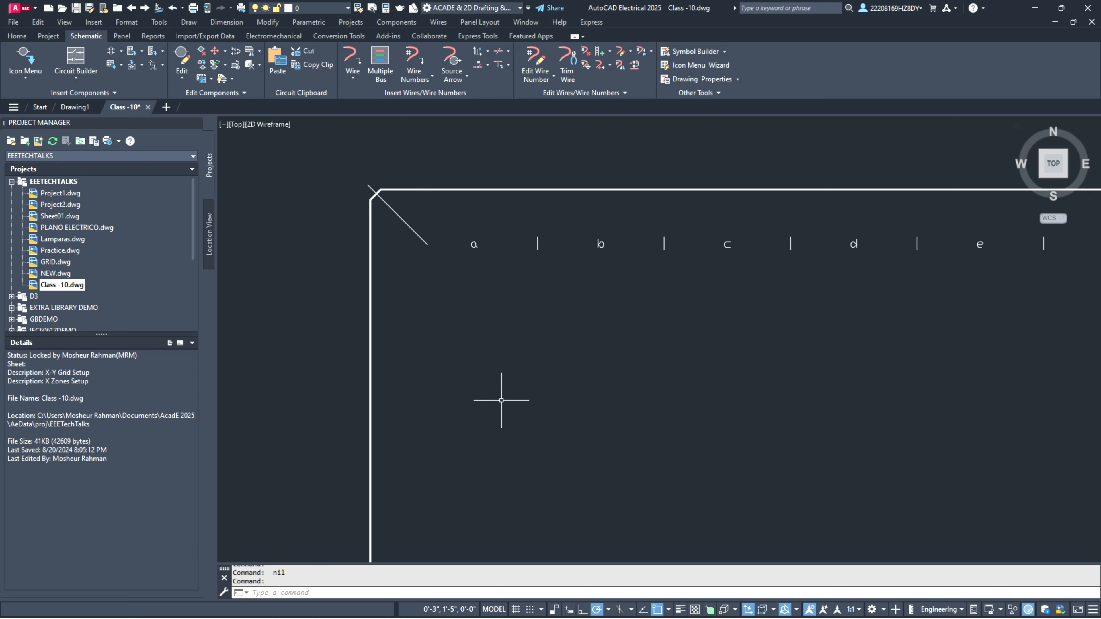
{"action": "scroll", "coordinate": [639, 240], "scroll_direction": "down", "scroll_amount": 3}
{"action": "scroll", "coordinate": [836, 243], "scroll_direction": "up", "scroll_amount": 4}
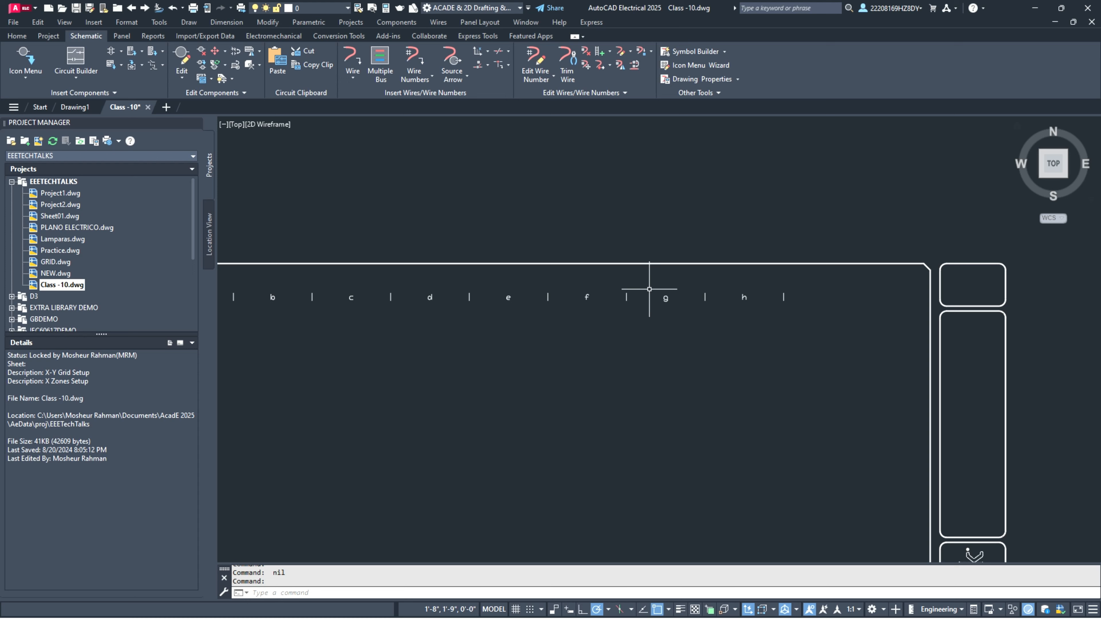
{"action": "scroll", "coordinate": [656, 278], "scroll_direction": "down", "scroll_amount": 4}
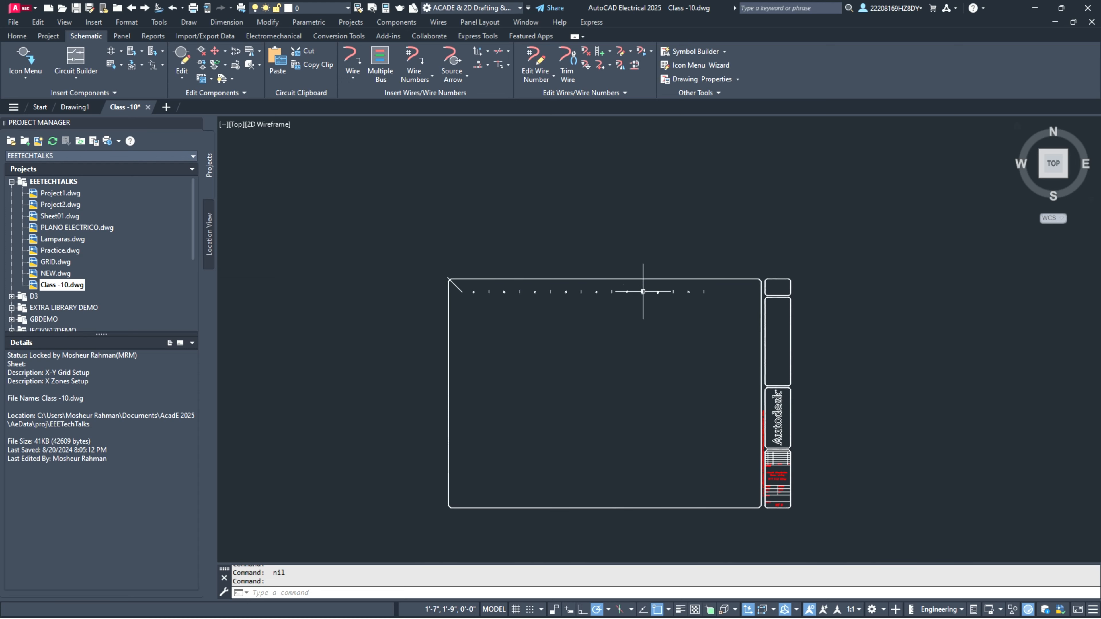
{"action": "left_click", "coordinate": [431, 265]}
{"action": "left_click", "coordinate": [791, 362]}
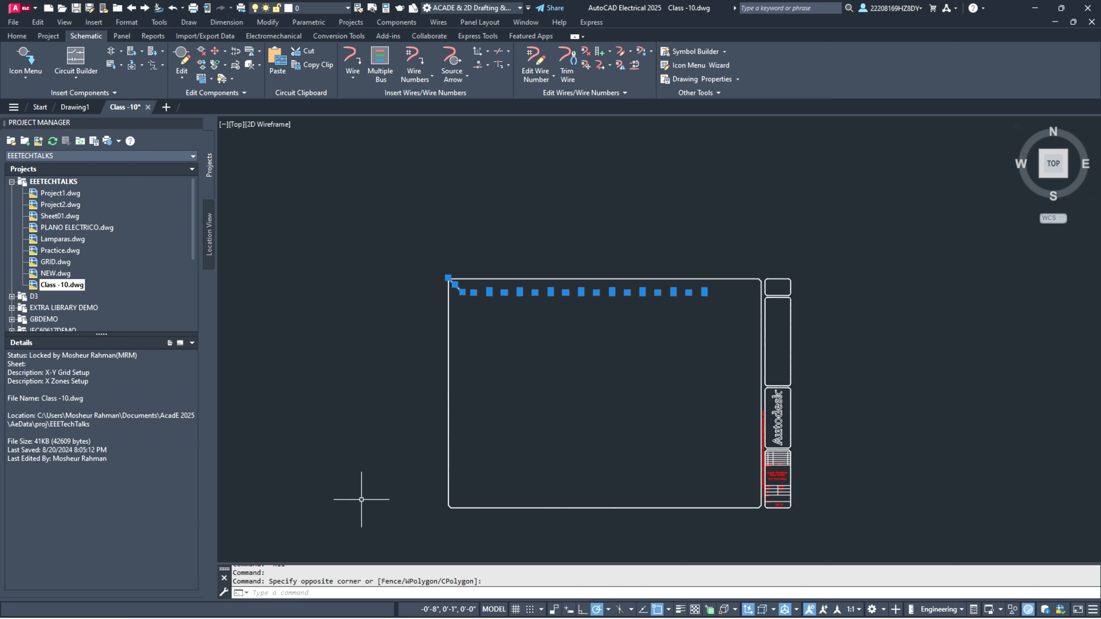
{"action": "scroll", "coordinate": [696, 367], "scroll_direction": "up", "scroll_amount": 5}
{"action": "scroll", "coordinate": [528, 321], "scroll_direction": "down", "scroll_amount": 5}
{"action": "left_click", "coordinate": [474, 381]}
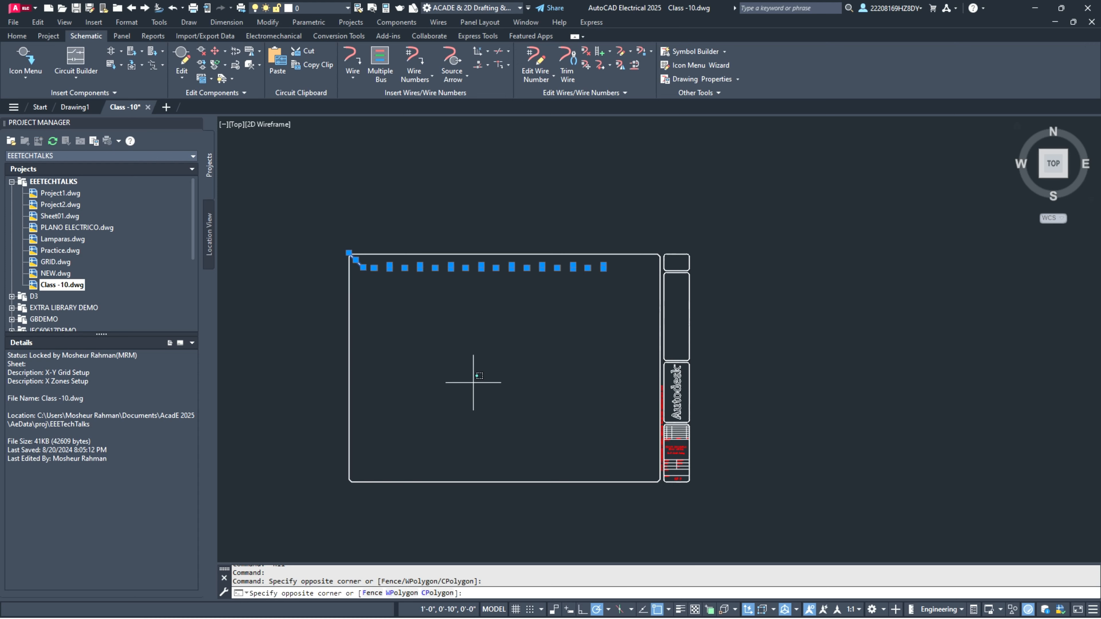
{"action": "key", "text": "Escape"}
{"action": "key", "text": "Escape"}
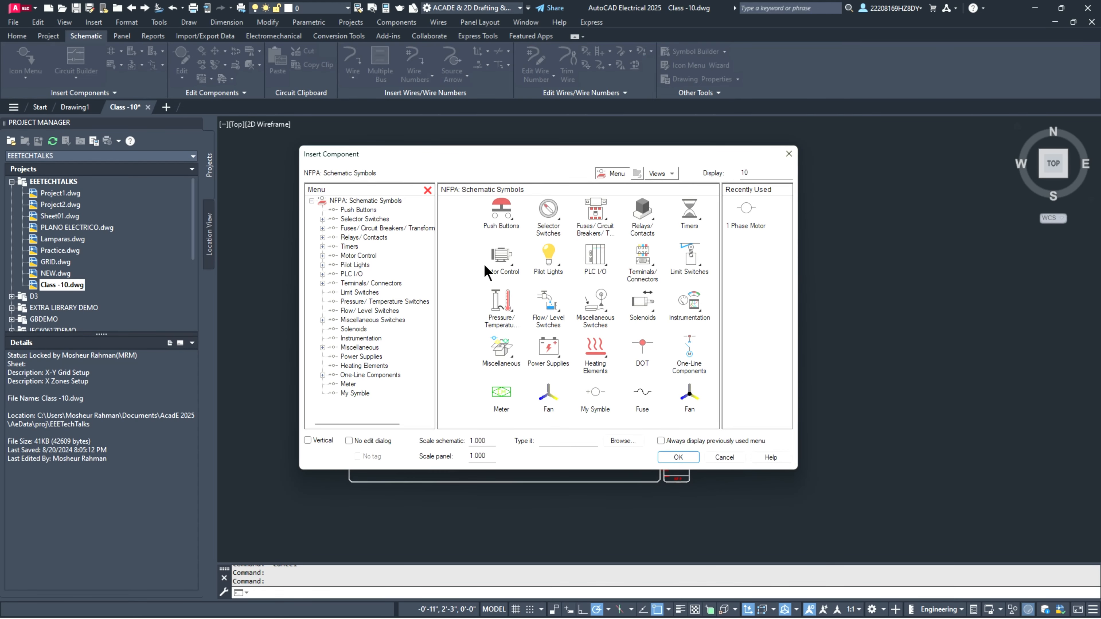
Step: Insert a Red Standard pilot light below zone b and accept its automatic component tag
{"action": "left_click", "coordinate": [548, 260]}
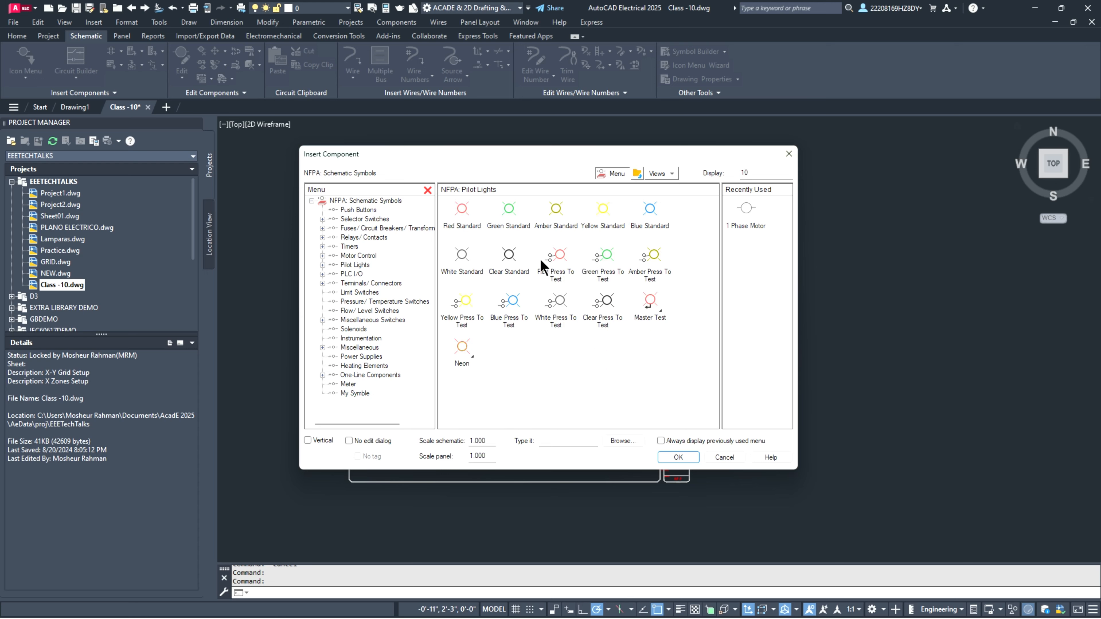
{"action": "left_click", "coordinate": [462, 219]}
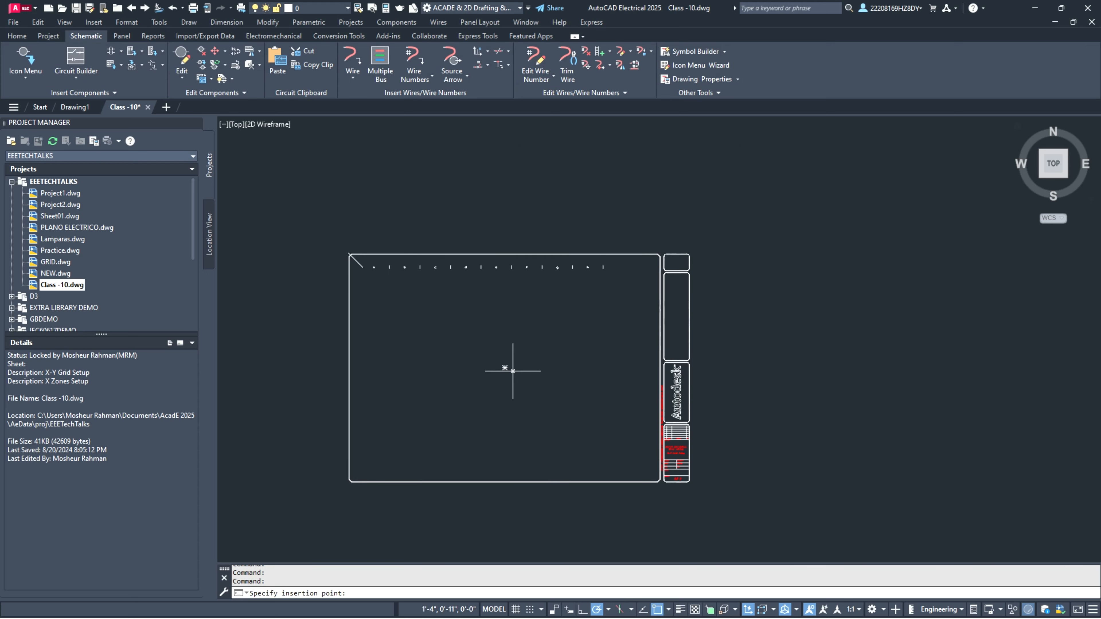
{"action": "left_click", "coordinate": [404, 287]}
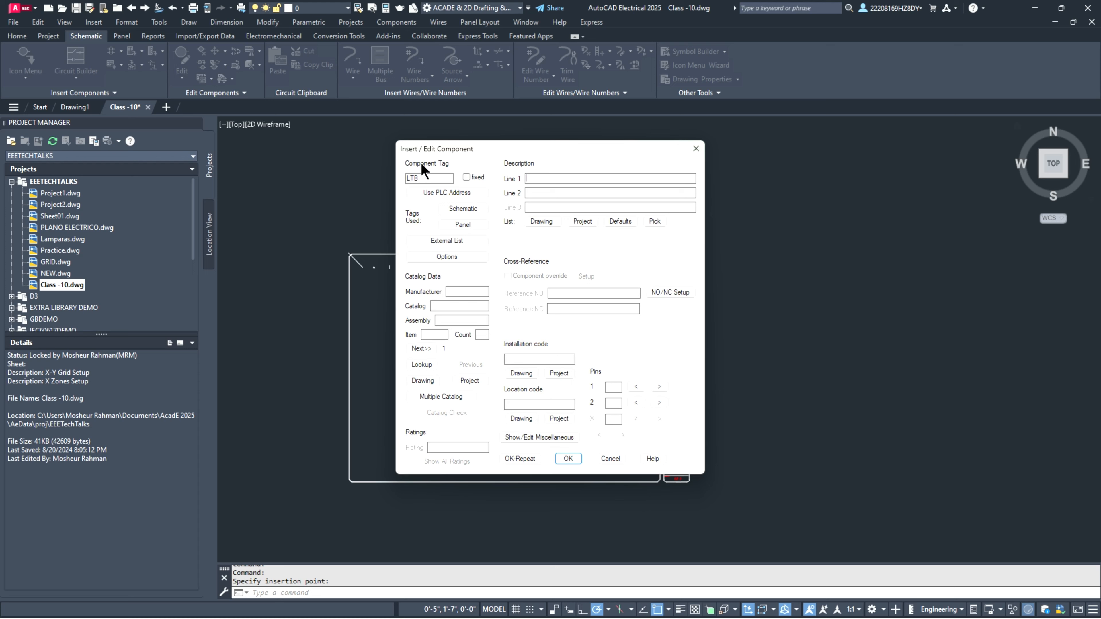
{"action": "left_click", "coordinate": [580, 458]}
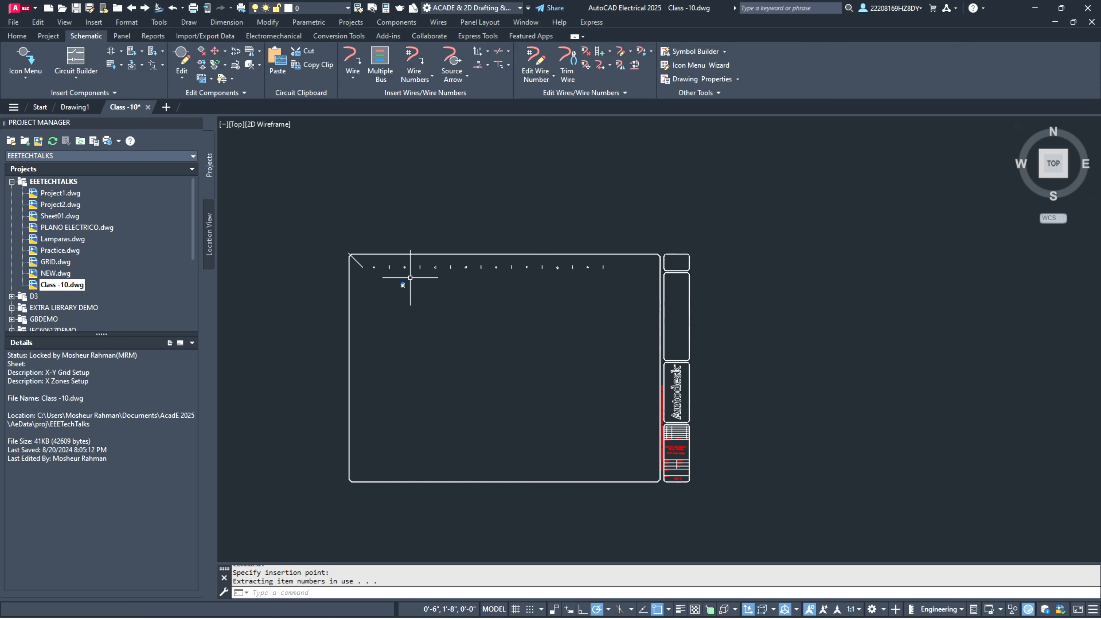
Step: Relocate the pilot light from zone b to zone c with Move Component and have it retagged
{"action": "scroll", "coordinate": [400, 283], "scroll_direction": "up", "scroll_amount": 5}
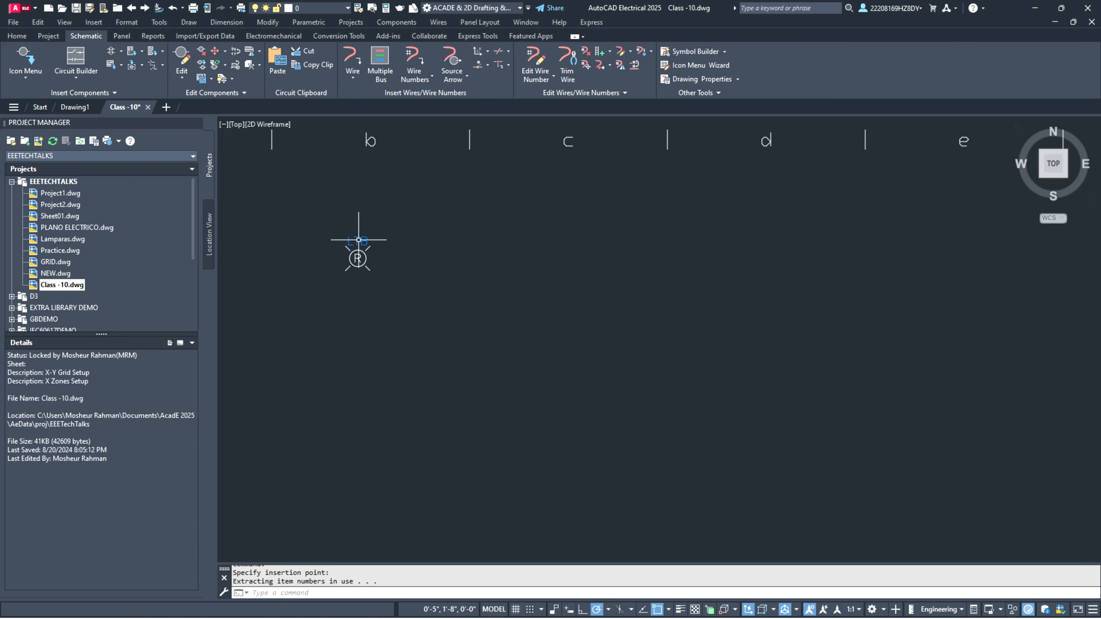
{"action": "left_click", "coordinate": [359, 256]}
{"action": "right_click", "coordinate": [358, 256]}
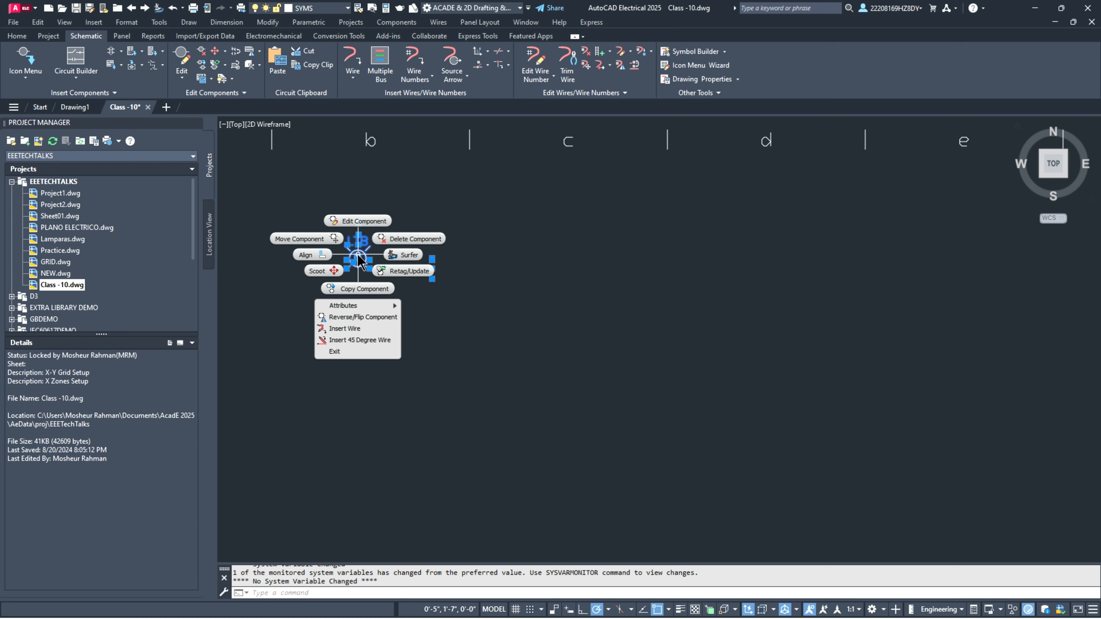
{"action": "left_click", "coordinate": [320, 239]}
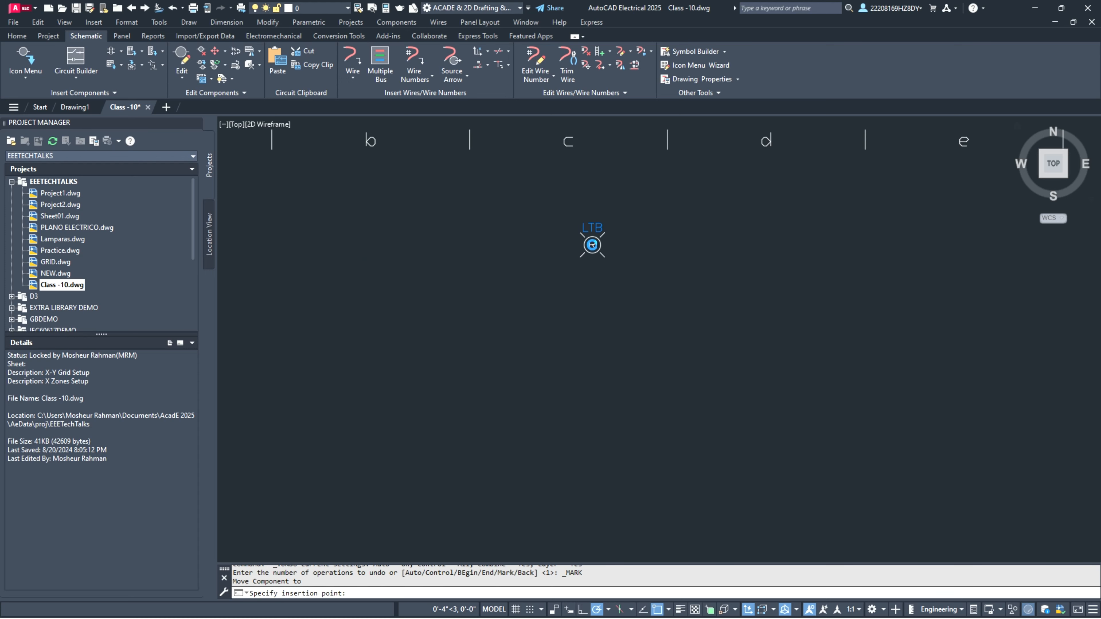
{"action": "left_click", "coordinate": [592, 245]}
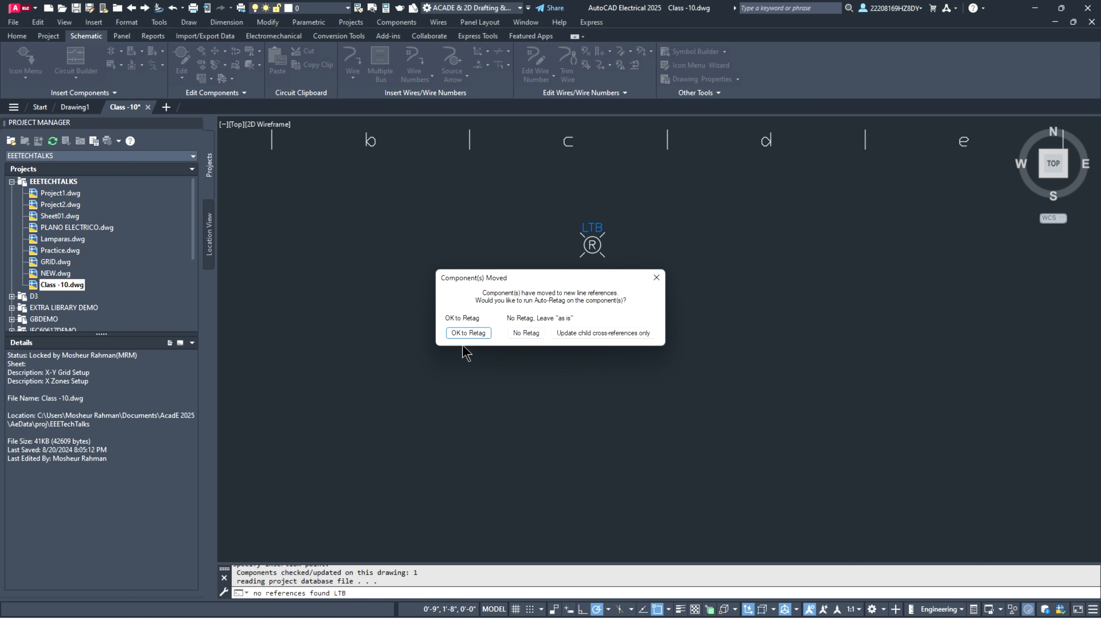
{"action": "left_click", "coordinate": [465, 337]}
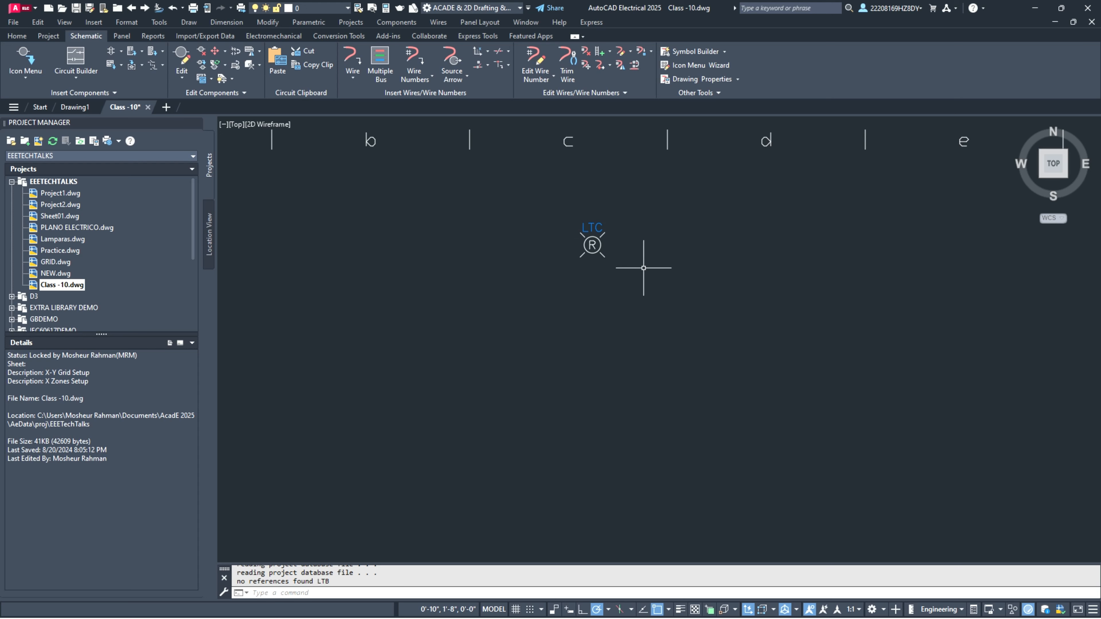
{"action": "left_click_drag", "start_coordinate": [576, 210], "coordinate": [740, 346]}
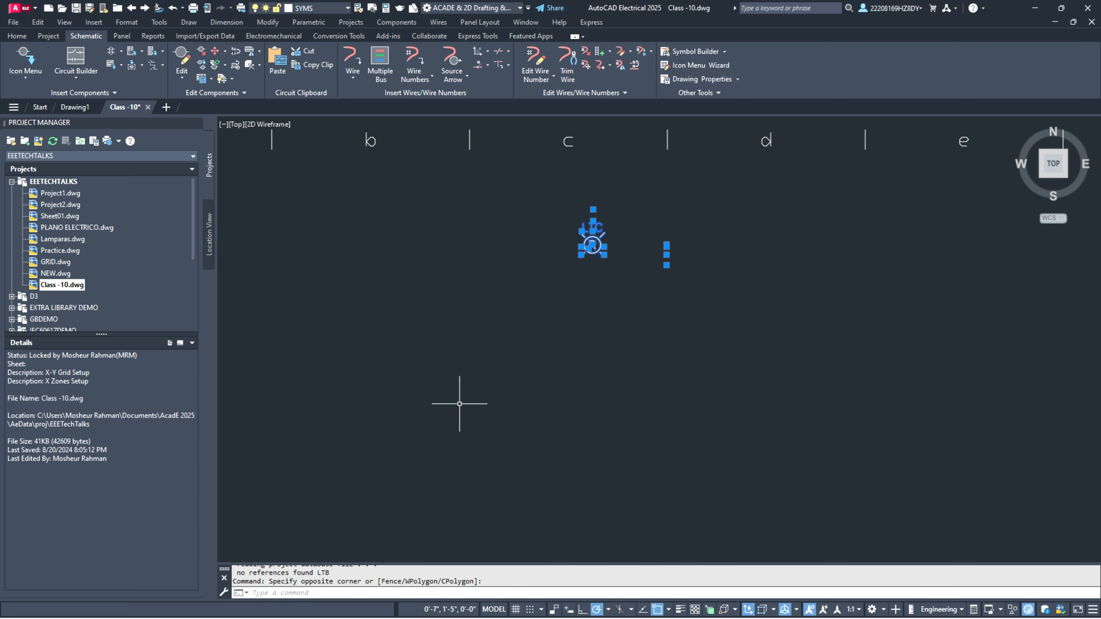
{"action": "key", "text": "Escape"}
{"action": "key", "text": "Escape"}
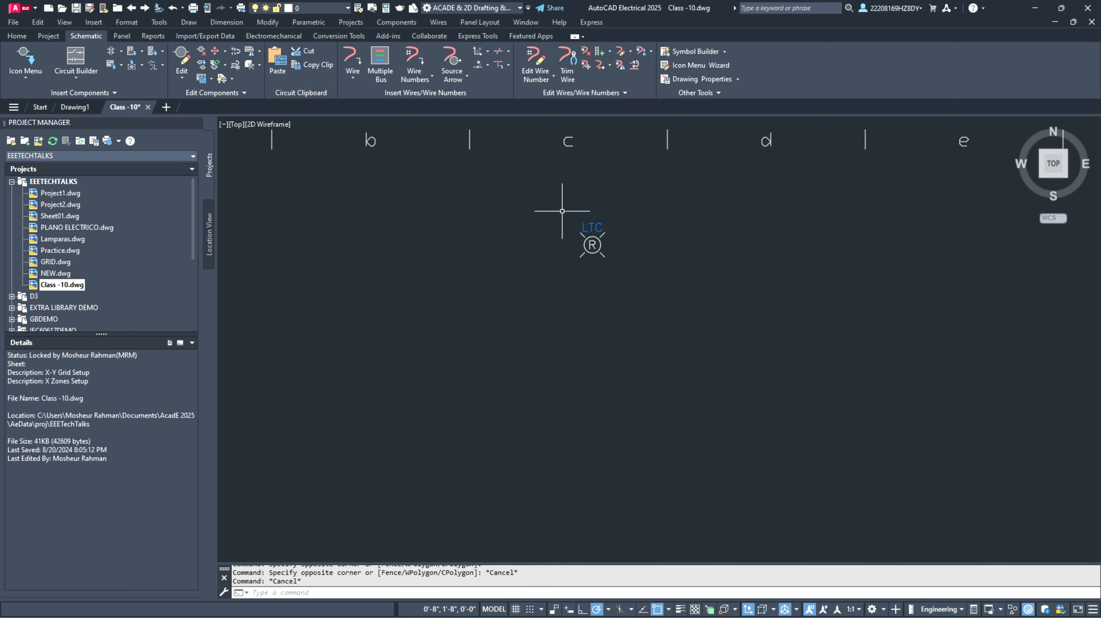
Step: Erase the red pilot light below zone c
{"action": "left_click_drag", "start_coordinate": [562, 211], "coordinate": [635, 321]}
{"action": "left_click", "coordinate": [636, 321]}
{"action": "key", "text": "Delete"}
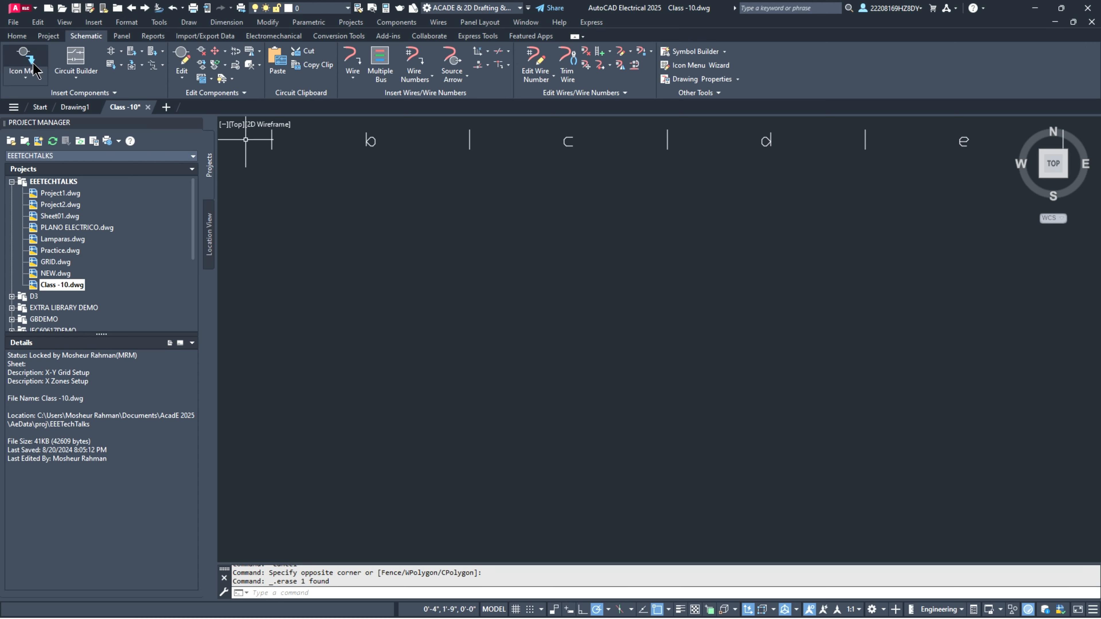
Step: Insert a 1 Phase ladder of three rungs below zones c and d, with width 4.5 and rung spacing 0.75
{"action": "left_click", "coordinate": [488, 53]}
{"action": "left_click", "coordinate": [484, 74]}
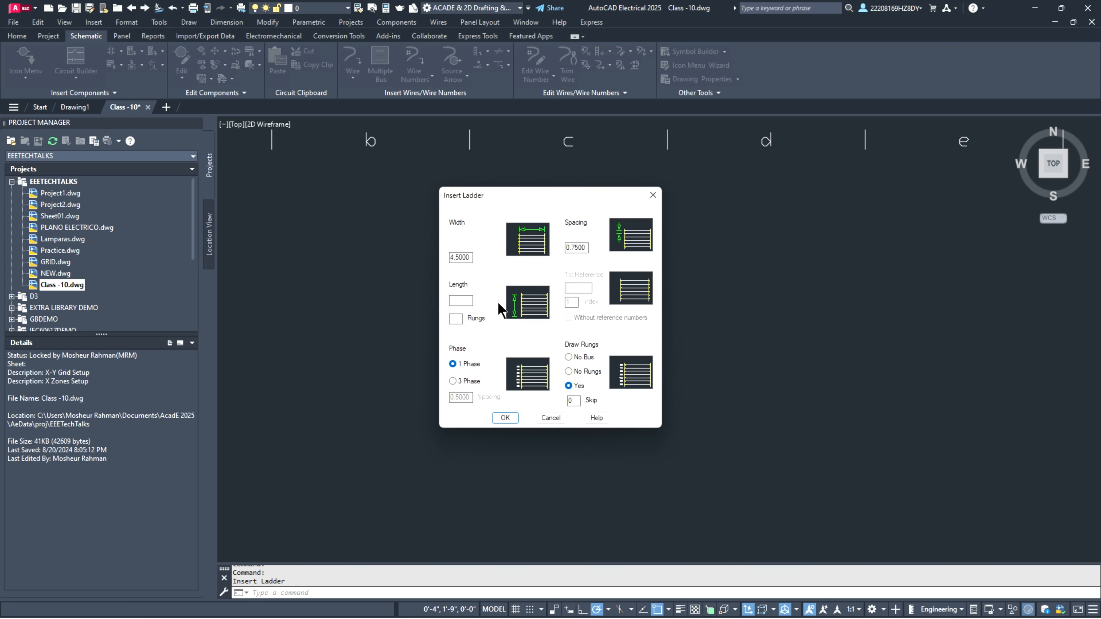
{"action": "left_click", "coordinate": [507, 421]}
{"action": "left_click", "coordinate": [491, 353]}
{"action": "left_click", "coordinate": [406, 418]}
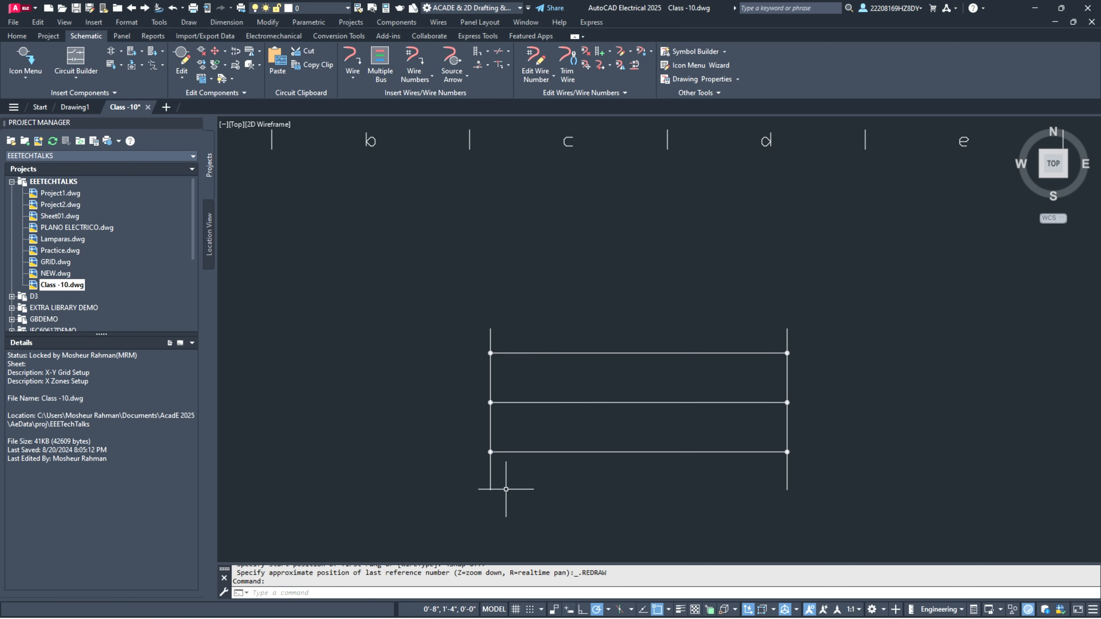
Step: Erase the whole ladder, including its rungs, rails and connection dots
{"action": "scroll", "coordinate": [506, 489], "scroll_direction": "up", "scroll_amount": 2}
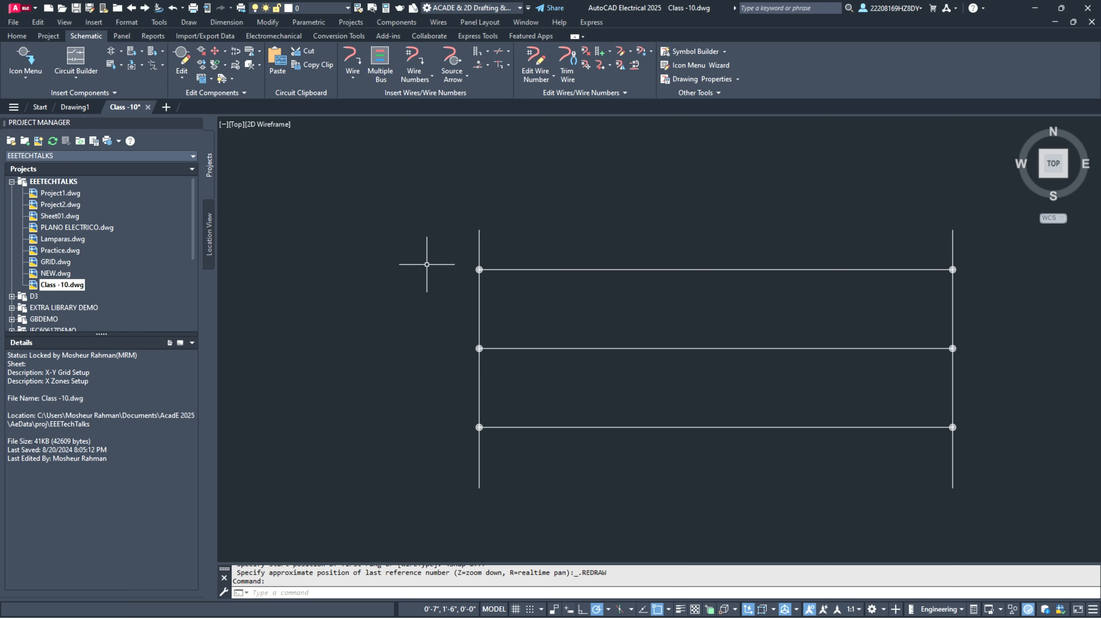
{"action": "left_click", "coordinate": [429, 179]}
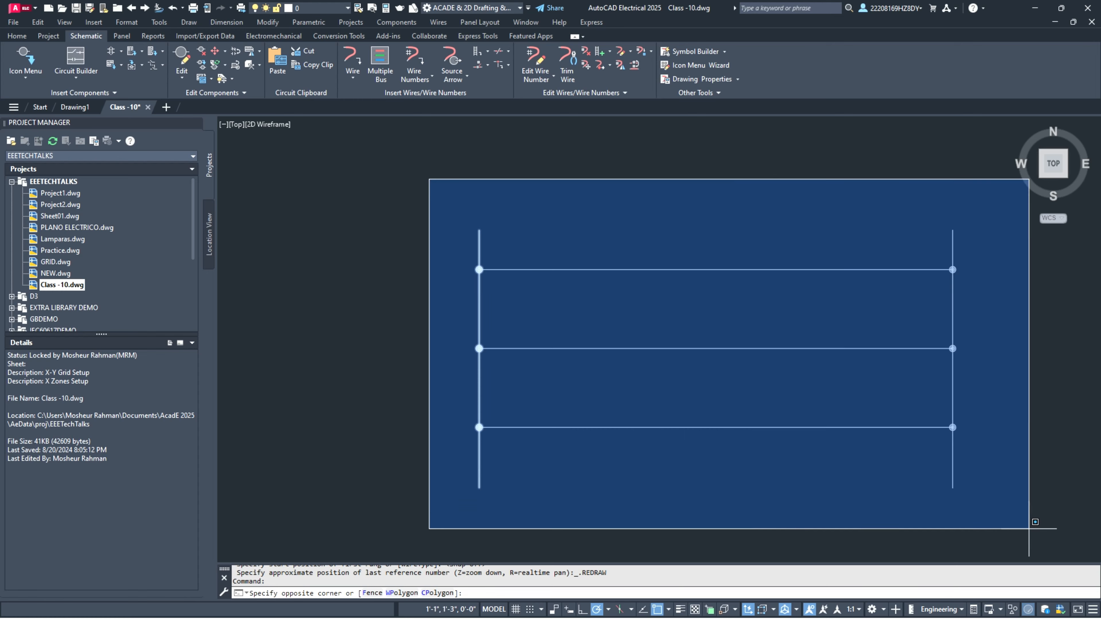
{"action": "left_click", "coordinate": [1056, 535]}
{"action": "key", "text": "Delete"}
{"action": "scroll", "coordinate": [590, 337], "scroll_direction": "down", "scroll_amount": 3}
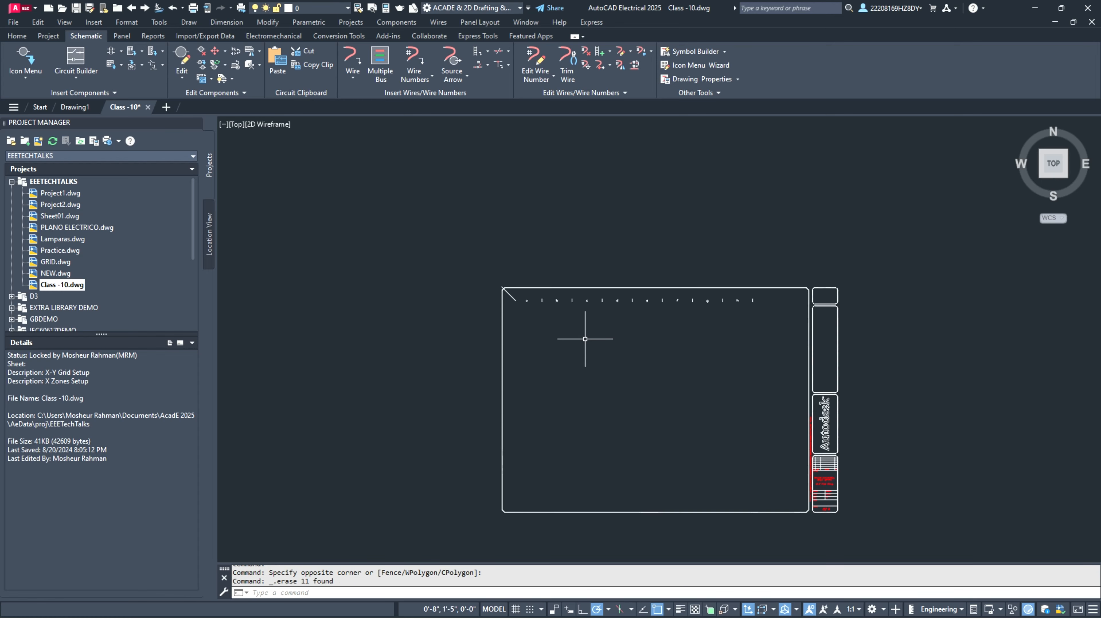
Step: Erase the zone labels and the corner diagonal line, keeping the border and title block
{"action": "left_click", "coordinate": [496, 260]}
{"action": "left_click", "coordinate": [773, 337]}
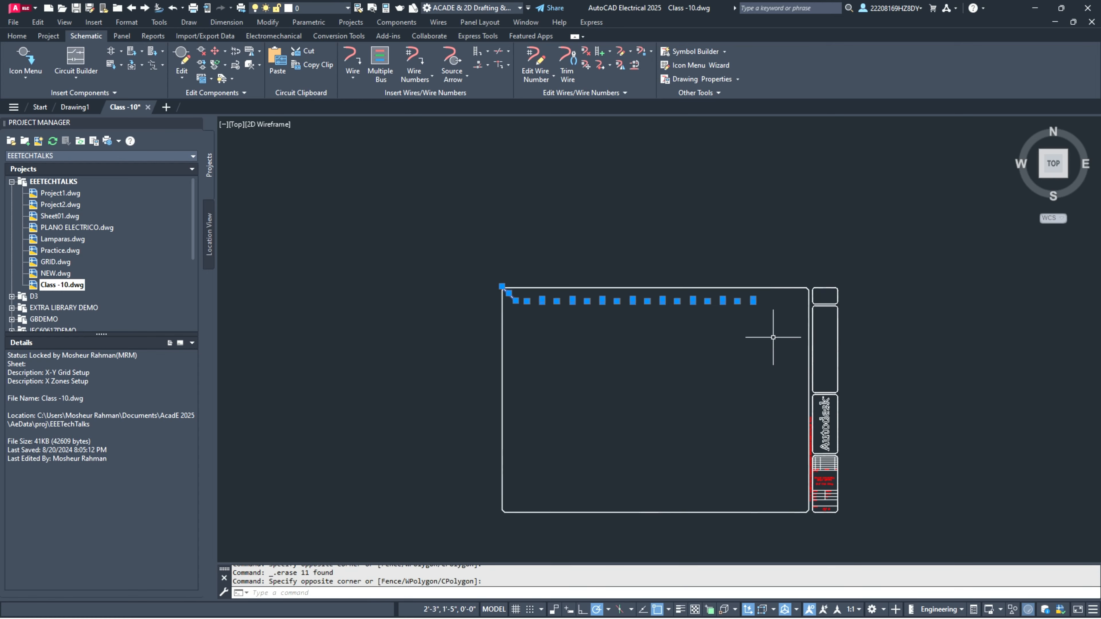
{"action": "key", "text": "Delete"}
{"action": "left_click", "coordinate": [477, 53]}
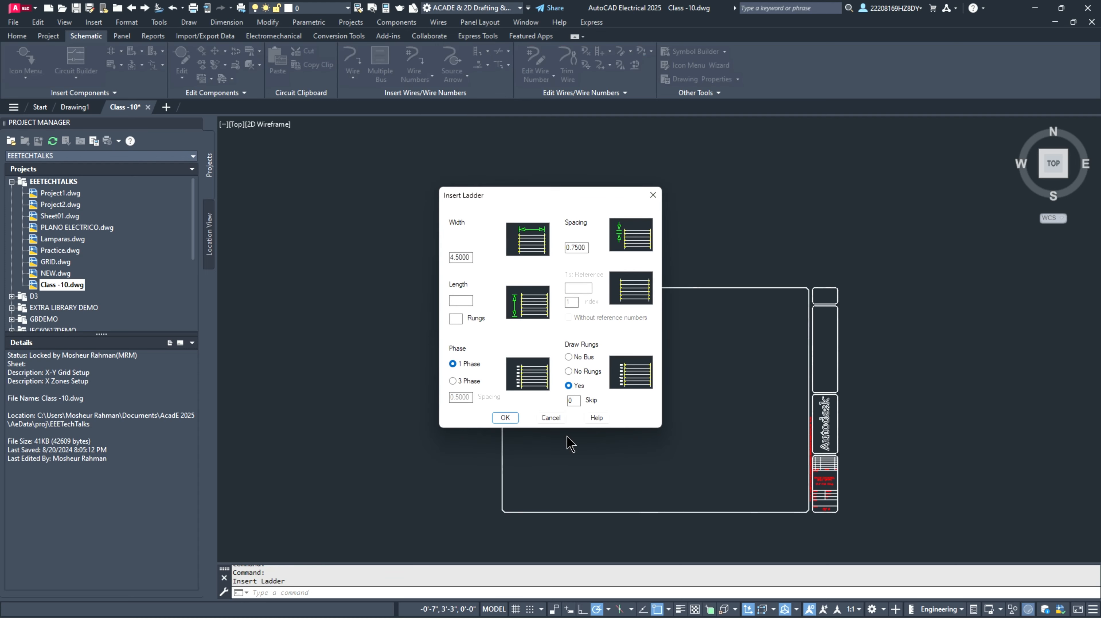
{"action": "left_click", "coordinate": [551, 418]}
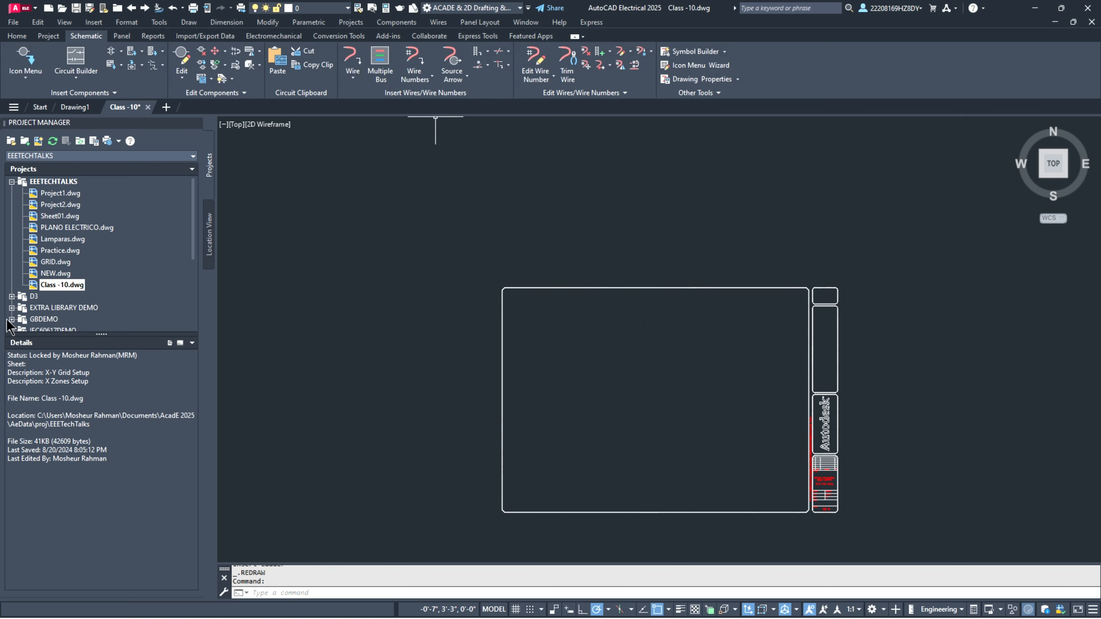
Step: Change the format referencing of Class -10.dwg to Reference Numbers in its drawing properties
{"action": "right_click", "coordinate": [64, 289]}
{"action": "mouse_move", "coordinate": [108, 381]}
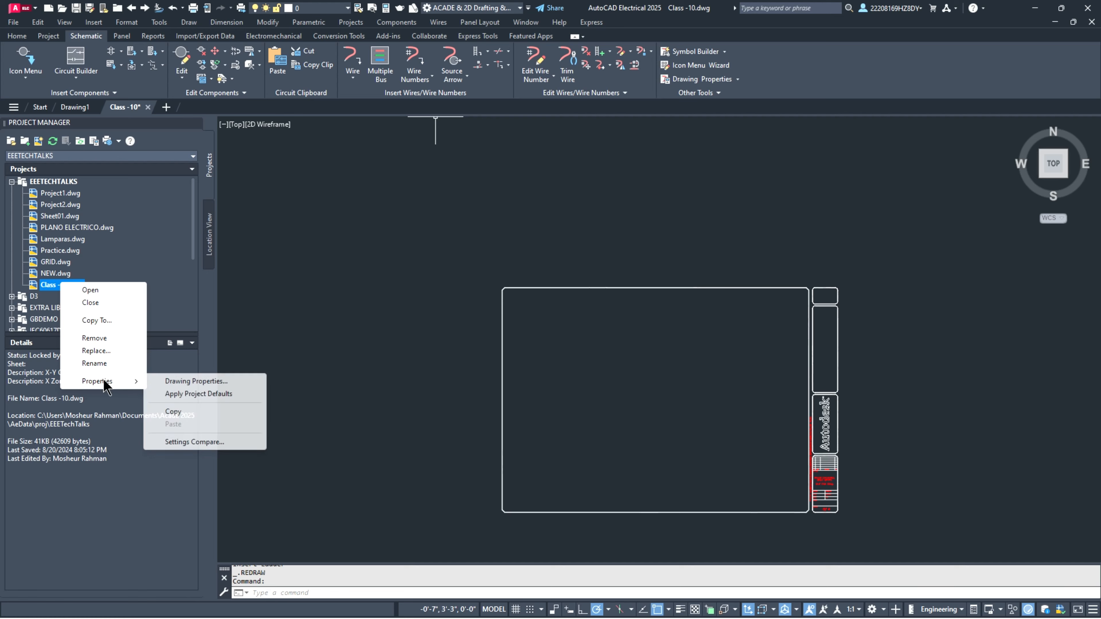
{"action": "left_click", "coordinate": [240, 381]}
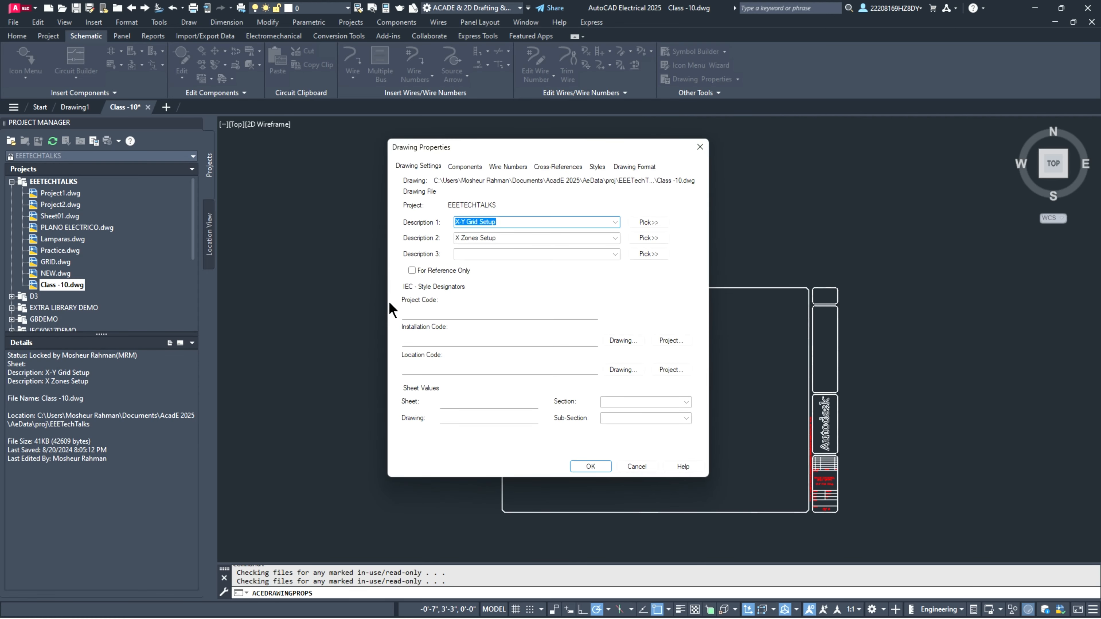
{"action": "left_click", "coordinate": [630, 168]}
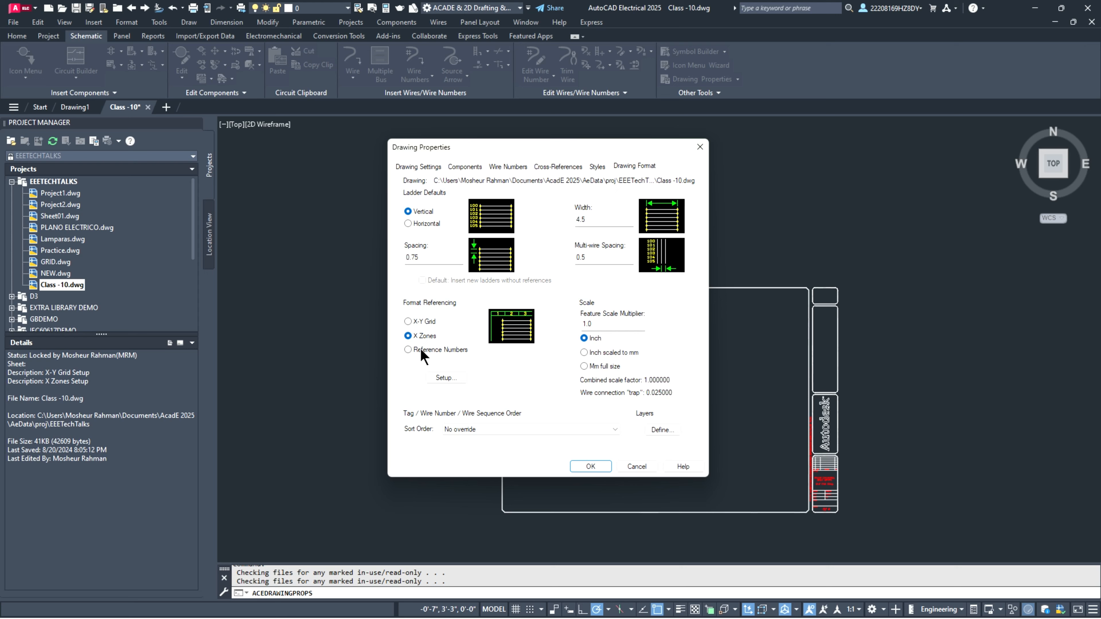
{"action": "left_click", "coordinate": [410, 350]}
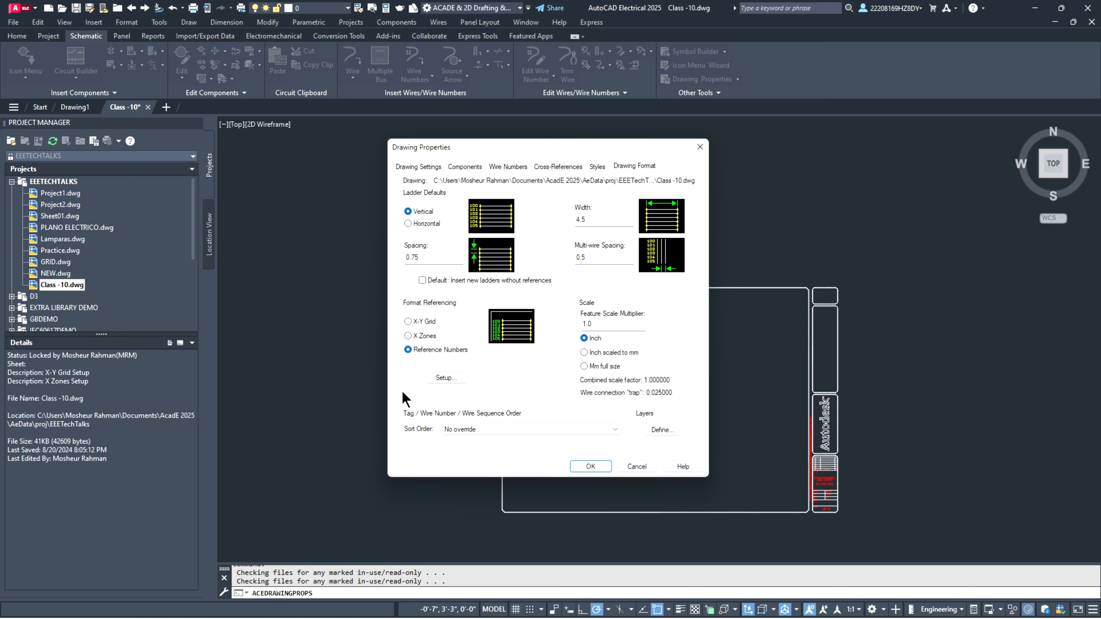
{"action": "left_click", "coordinate": [591, 467]}
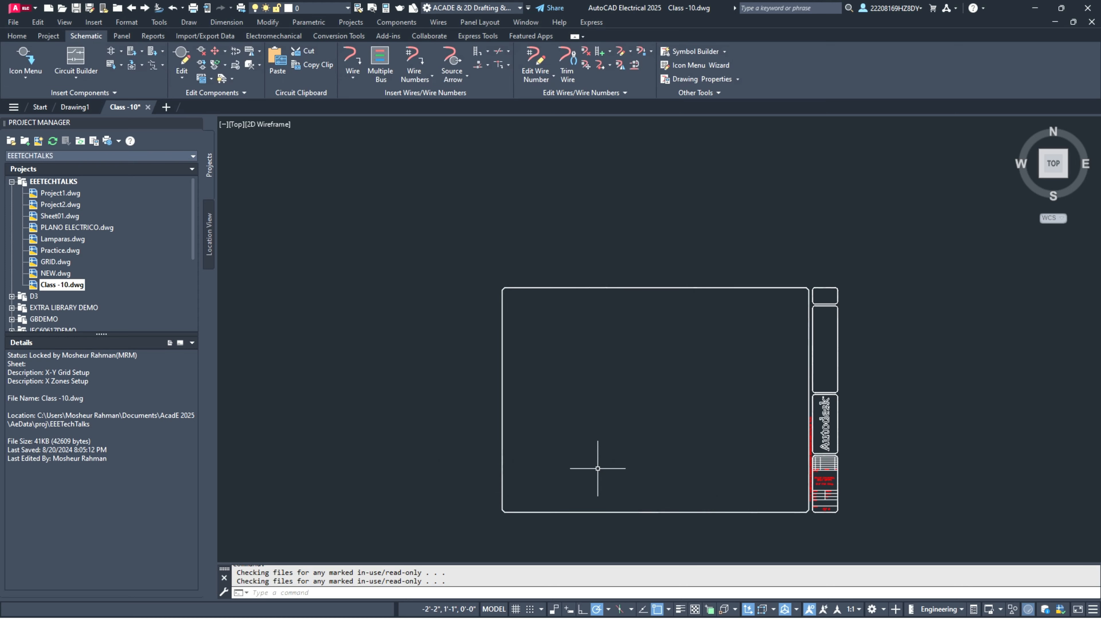
Step: Insert a 1 Phase ladder of 18 rungs inside the border, with width 4.5, spacing 0.75, first reference 1 and index 1
{"action": "scroll", "coordinate": [740, 362], "scroll_direction": "up", "scroll_amount": 4}
{"action": "scroll", "coordinate": [680, 322], "scroll_direction": "down", "scroll_amount": 2}
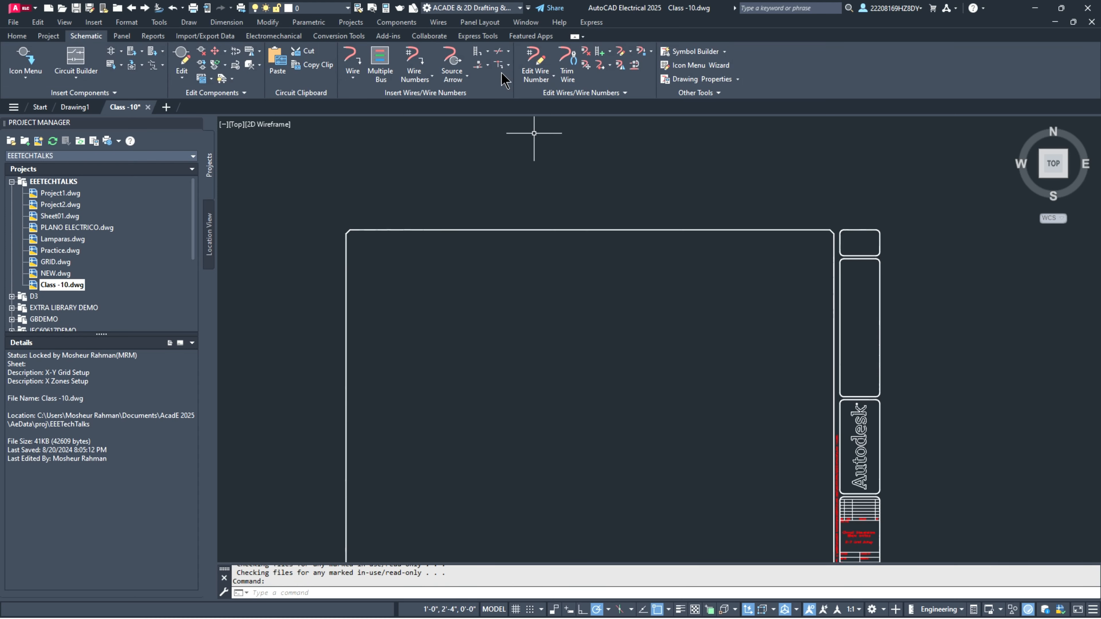
{"action": "left_click", "coordinate": [487, 52]}
{"action": "left_click", "coordinate": [493, 75]}
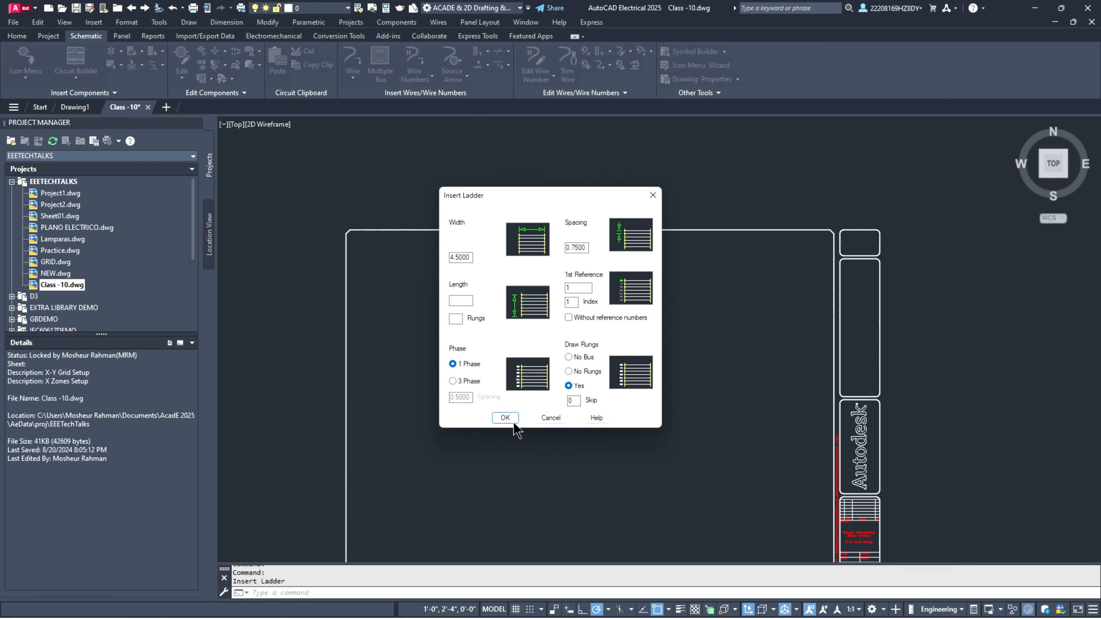
{"action": "left_click", "coordinate": [505, 418]}
{"action": "left_click", "coordinate": [518, 282]}
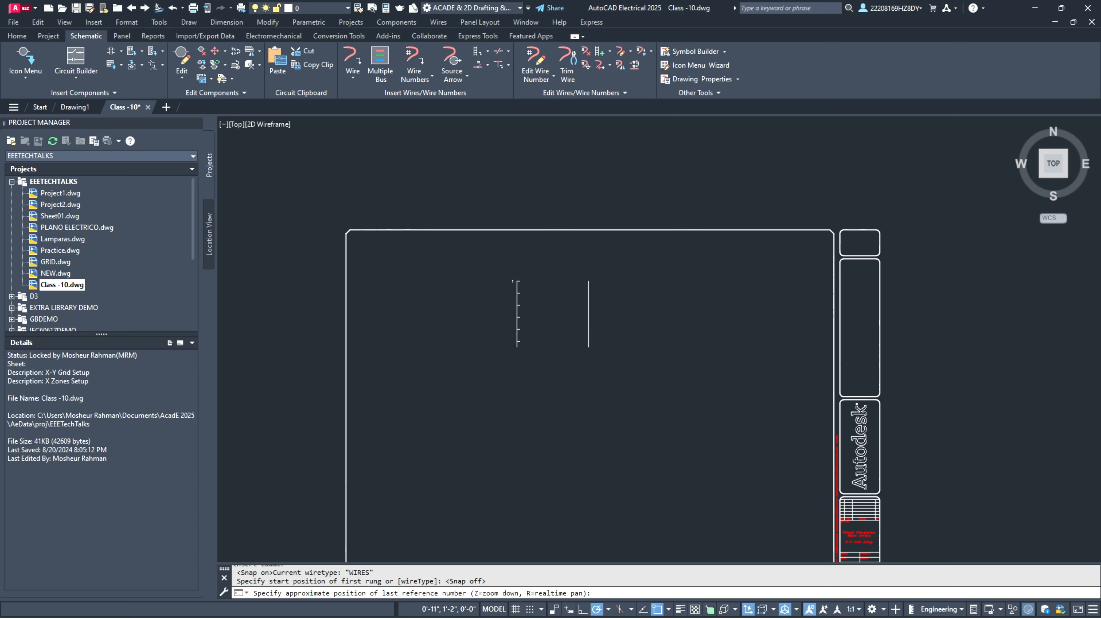
{"action": "left_click", "coordinate": [523, 453]}
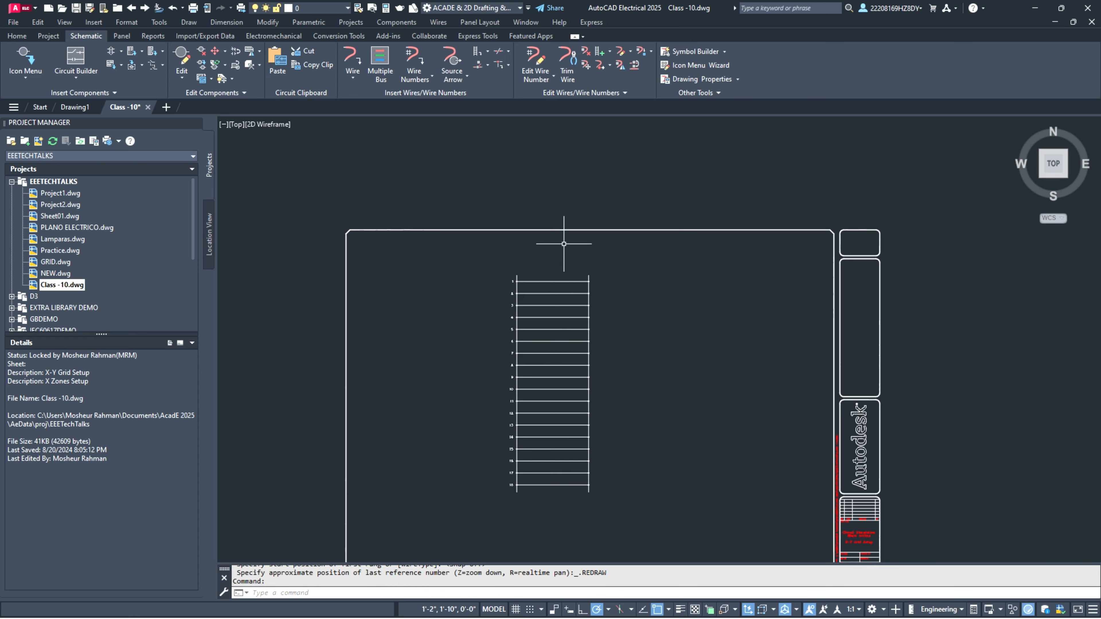
Step: Examine the ladder's line numbers and the first reference offered for another ladder, without inserting one
{"action": "scroll", "coordinate": [555, 332], "scroll_direction": "up", "scroll_amount": 2}
{"action": "scroll", "coordinate": [551, 334], "scroll_direction": "up", "scroll_amount": 1}
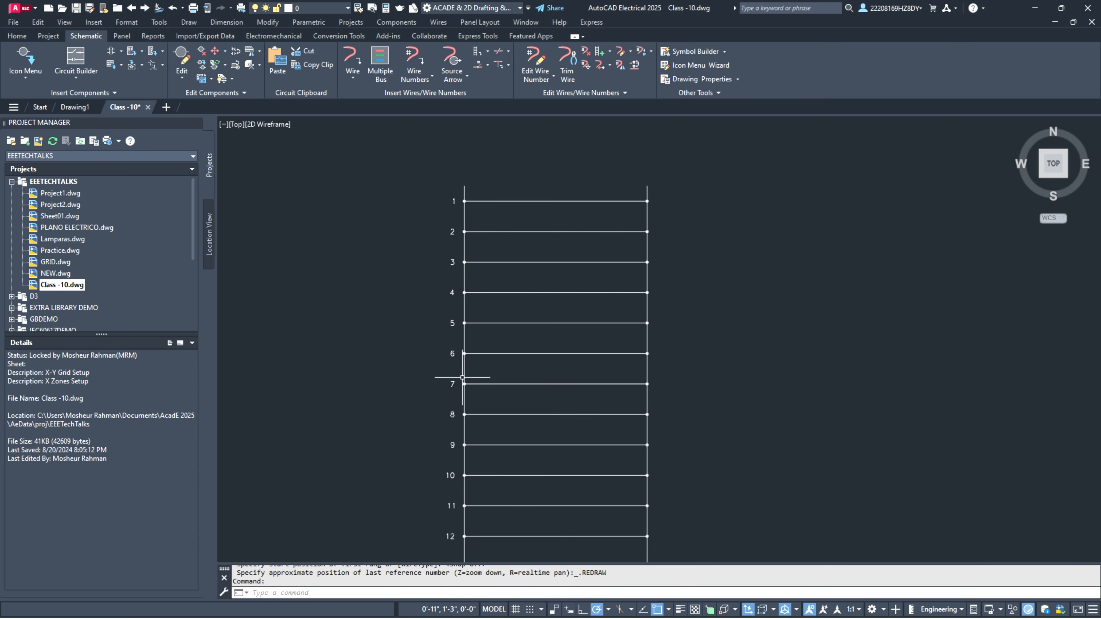
{"action": "left_click", "coordinate": [477, 51]}
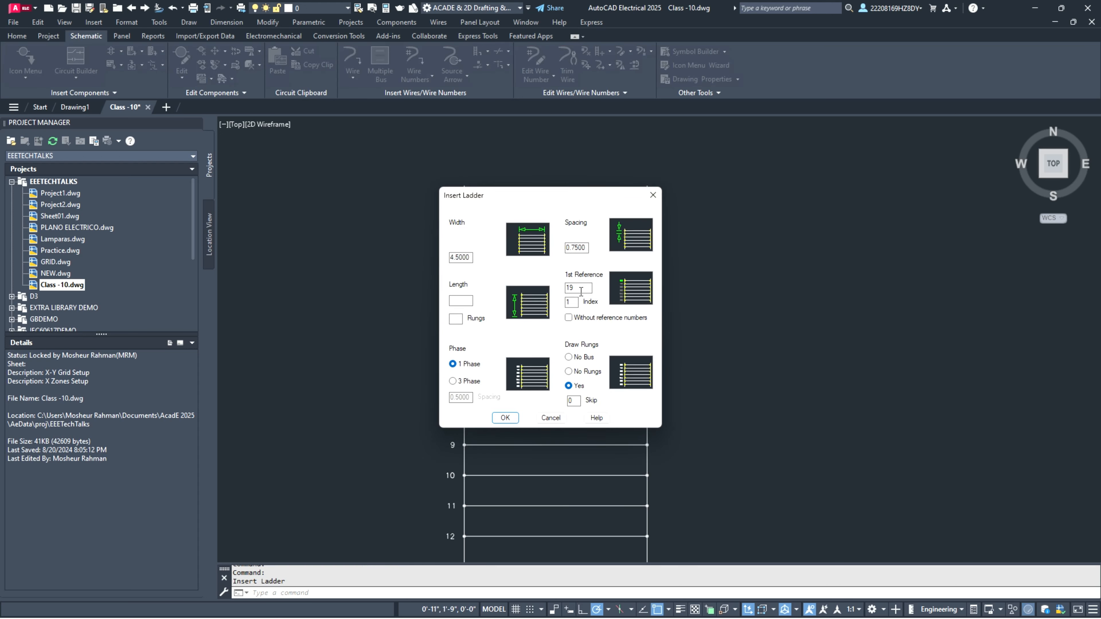
{"action": "left_click", "coordinate": [550, 418]}
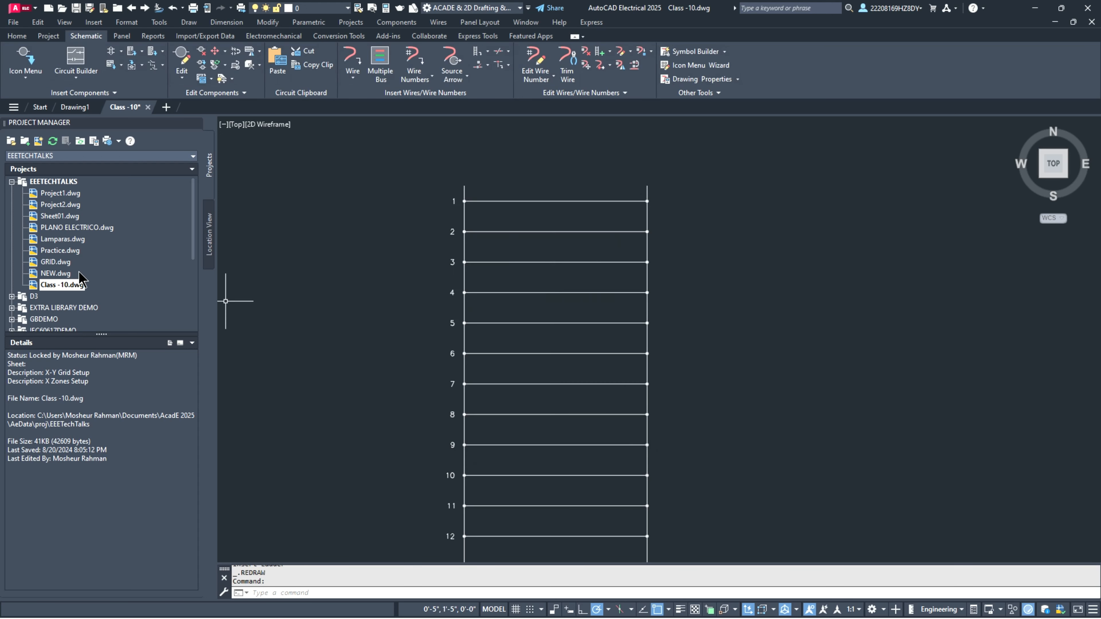
Step: Set the format referencing of Class -10.dwg to X-Y Grid in its drawing properties
{"action": "right_click", "coordinate": [69, 290]}
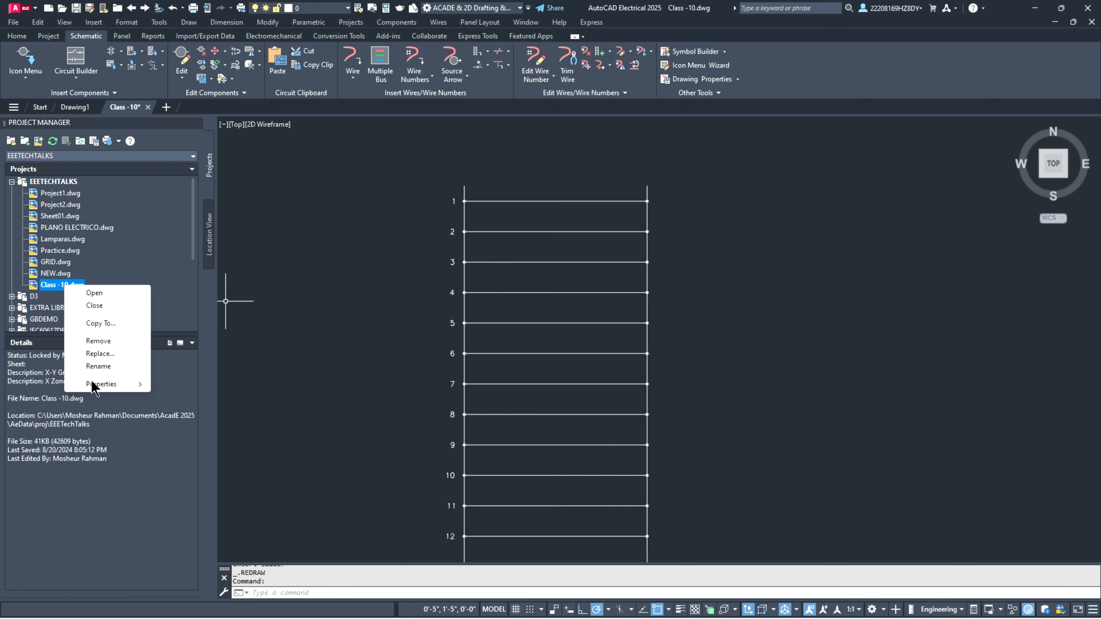
{"action": "mouse_move", "coordinate": [94, 384]}
{"action": "left_click", "coordinate": [200, 384]}
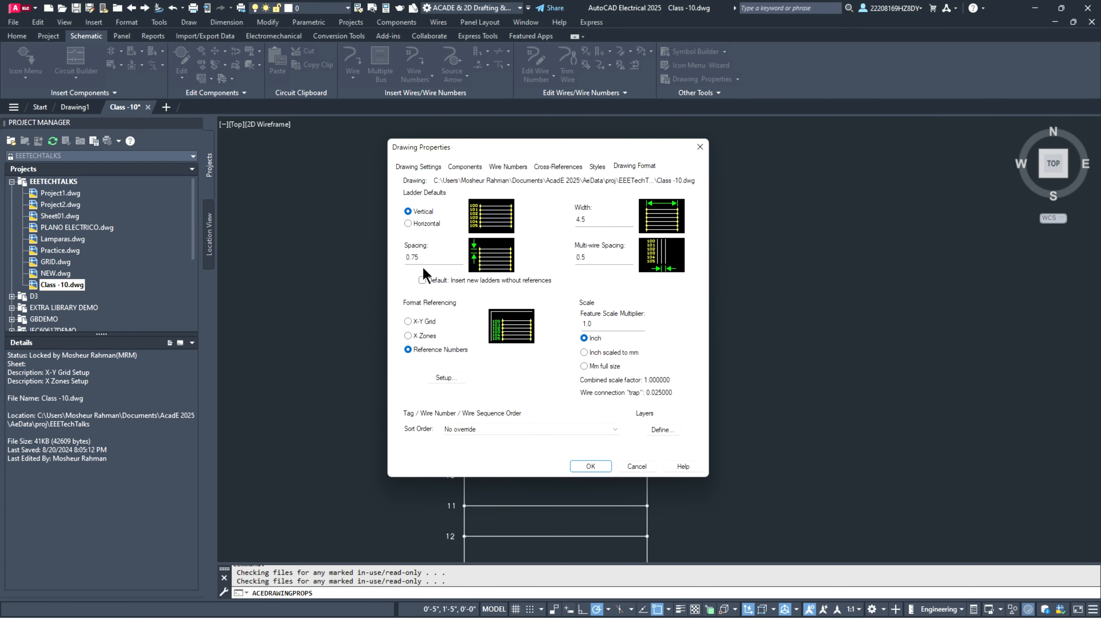
{"action": "left_click", "coordinate": [407, 322]}
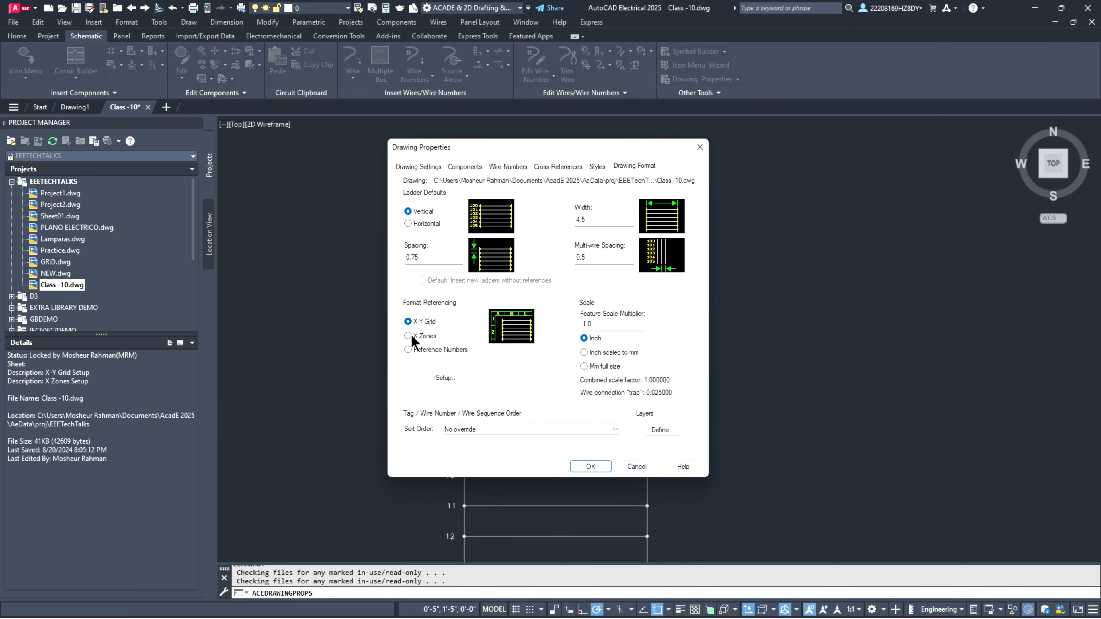
{"action": "left_click", "coordinate": [591, 467]}
Step: Check the first reference and index options for a new ladder under grid referencing, cancel it, and review the numbered ladder
{"action": "scroll", "coordinate": [512, 359], "scroll_direction": "down", "scroll_amount": 2}
{"action": "left_click", "coordinate": [478, 51]}
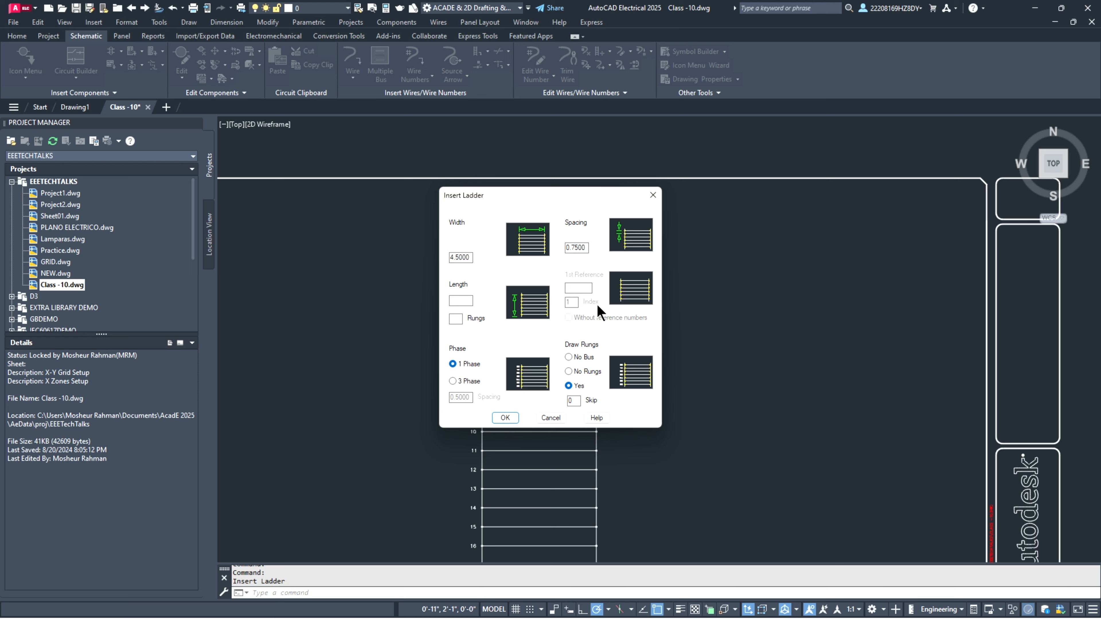
{"action": "key", "text": "Escape"}
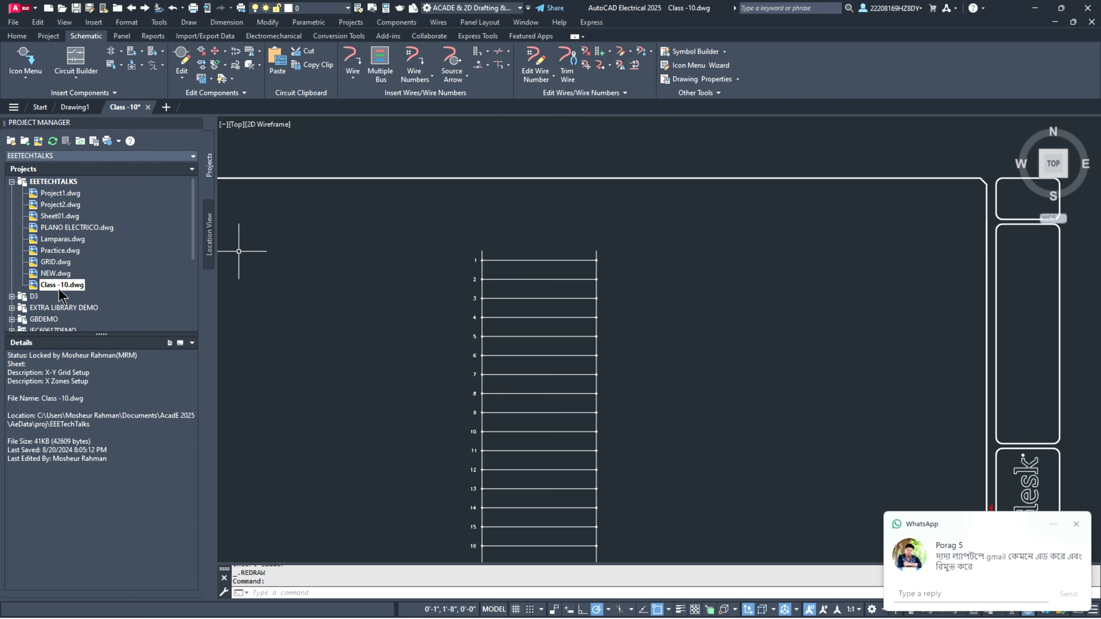
{"action": "scroll", "coordinate": [485, 302], "scroll_direction": "up", "scroll_amount": 4}
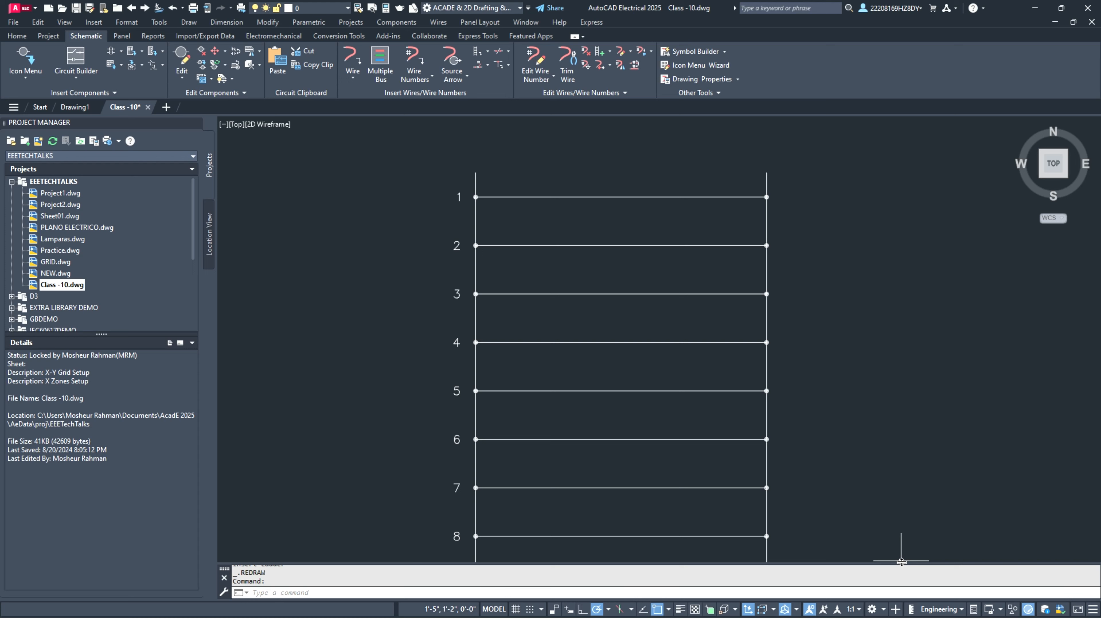
{"action": "scroll", "coordinate": [407, 292], "scroll_direction": "down", "scroll_amount": 2}
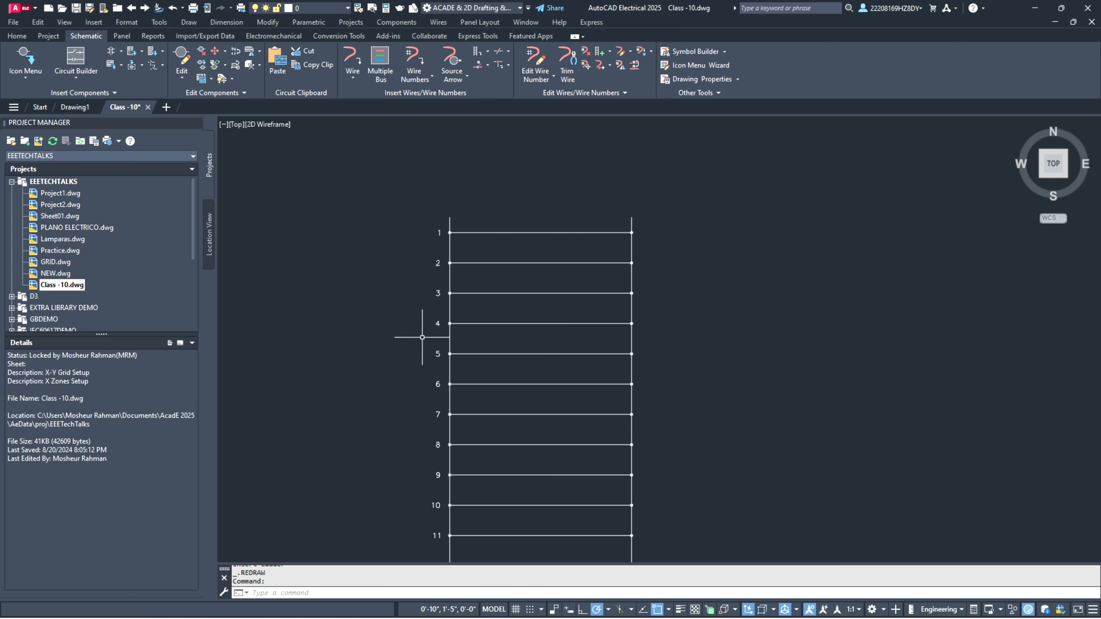